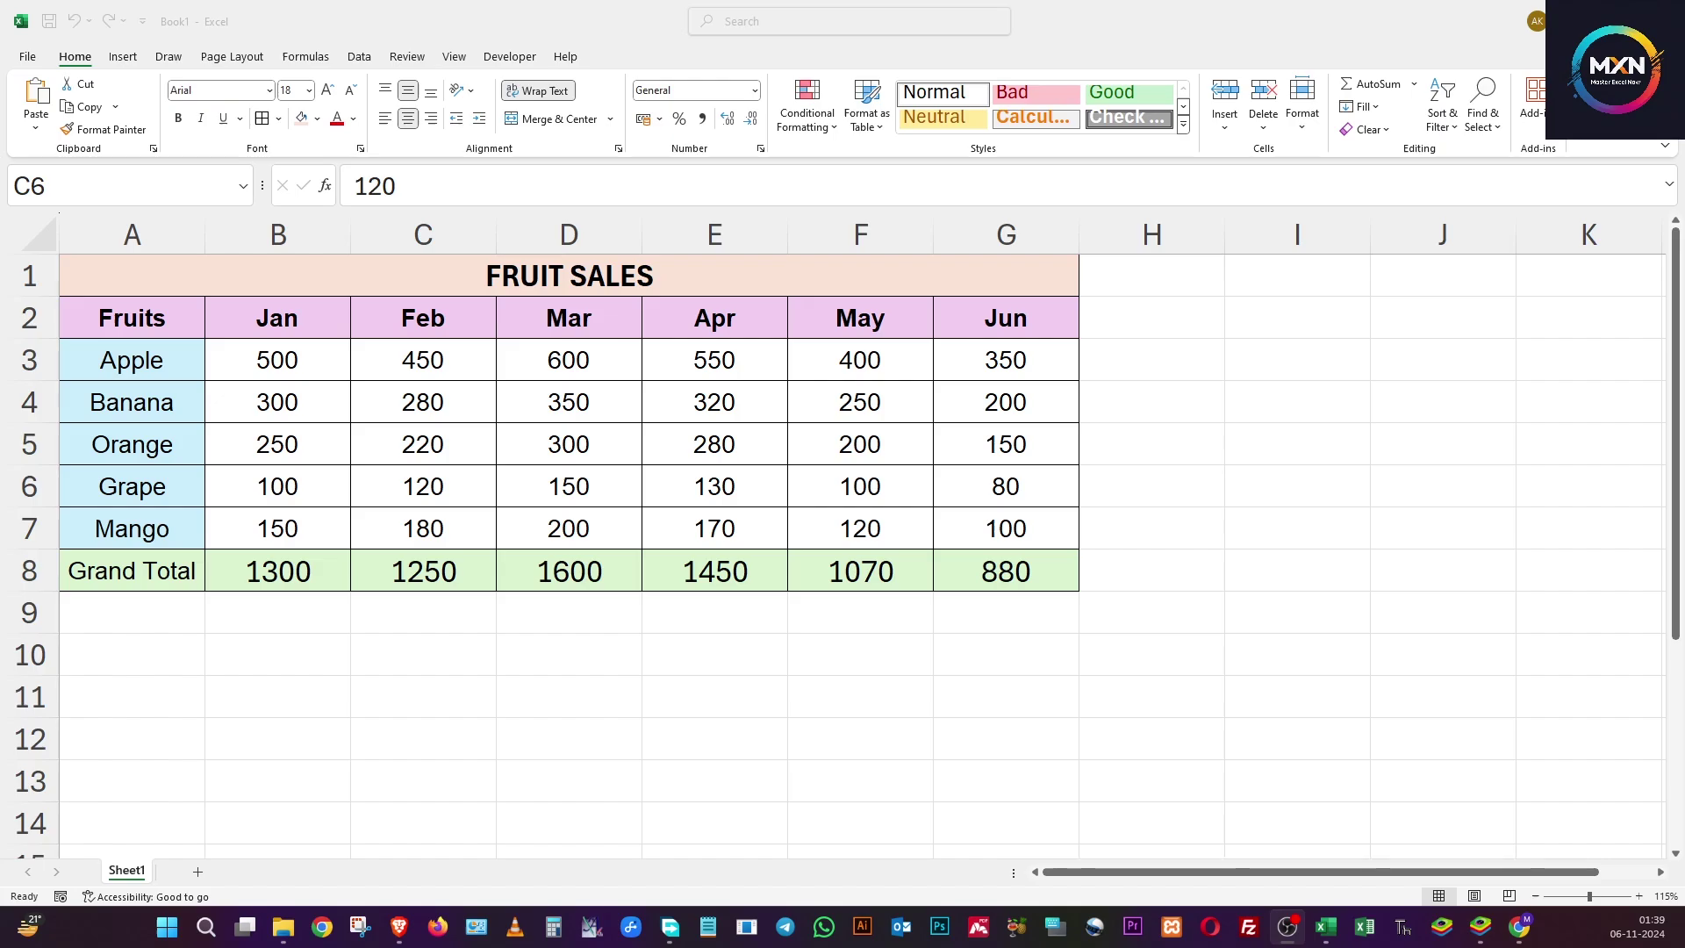
Examine the fruit sales table's fruit names, month headings, monthly figures and the January Grand Total formula.
left_click(557, 445)
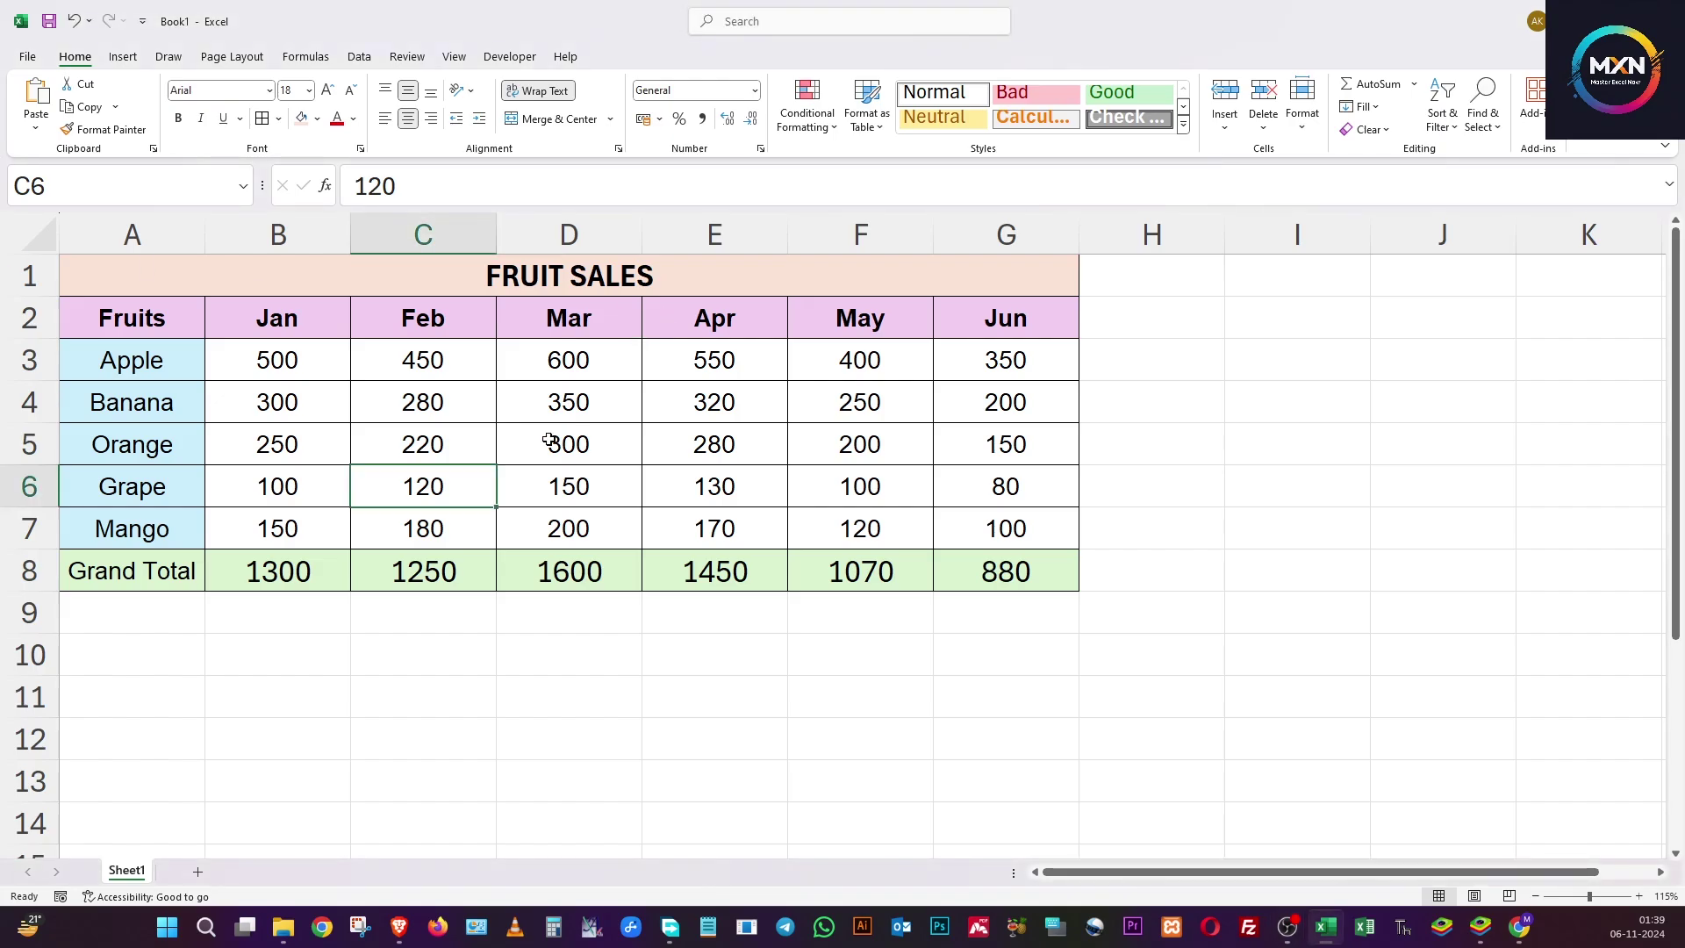
left_click_drag(167, 360, 143, 538)
left_click(307, 431)
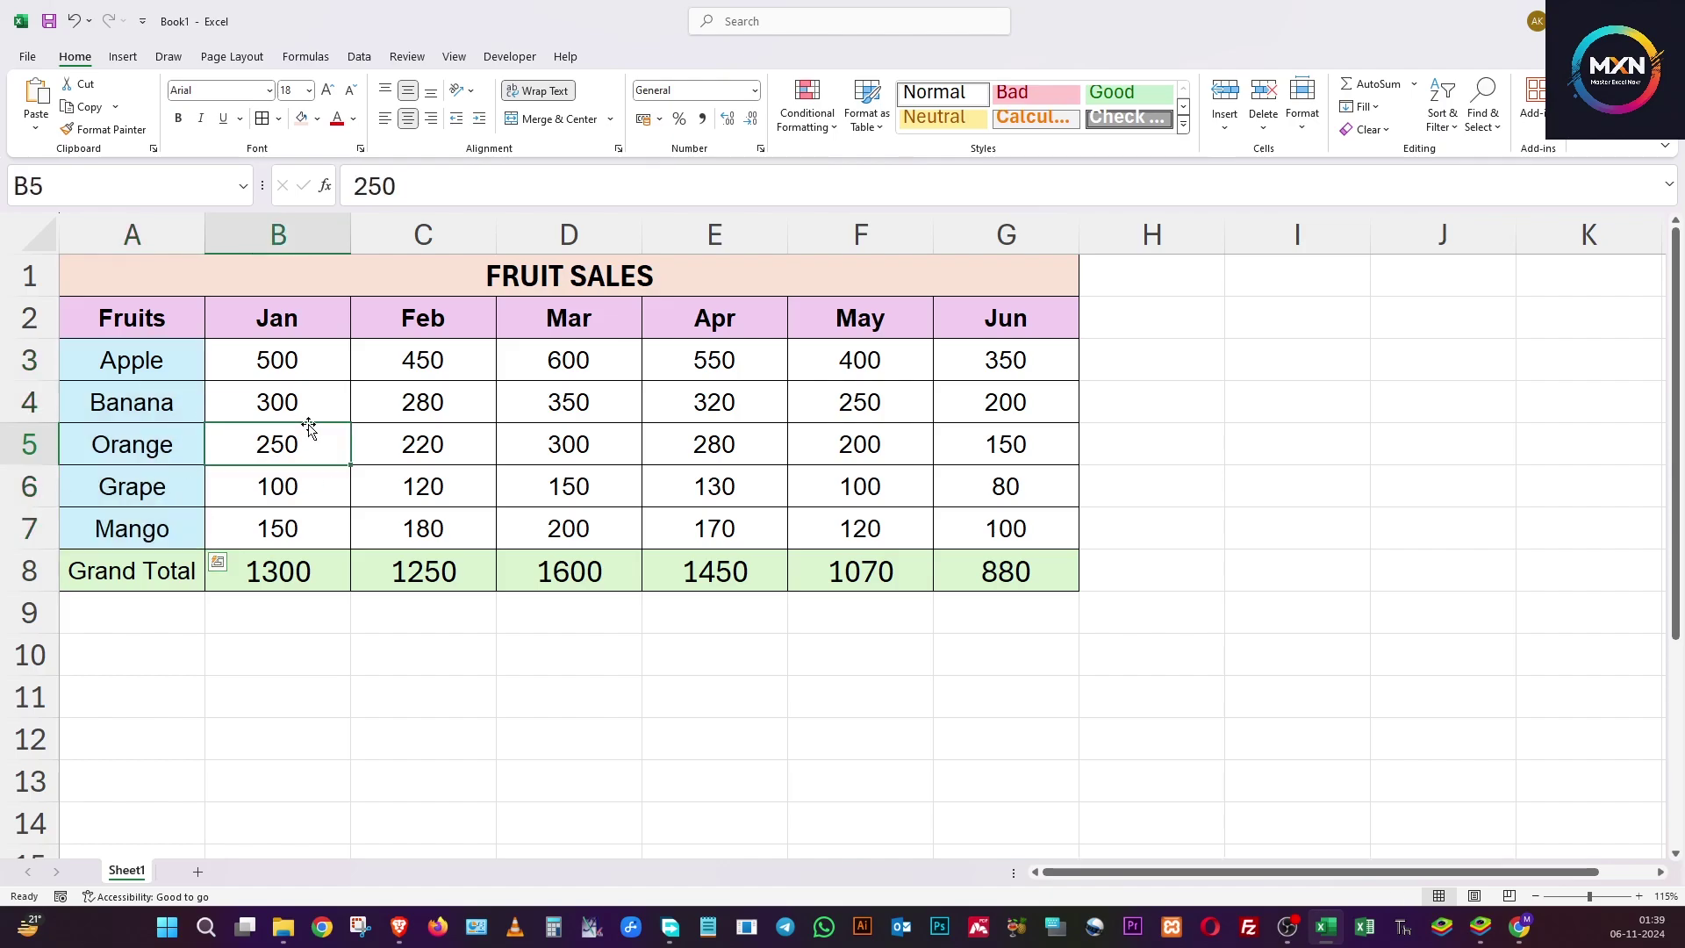
left_click(274, 331)
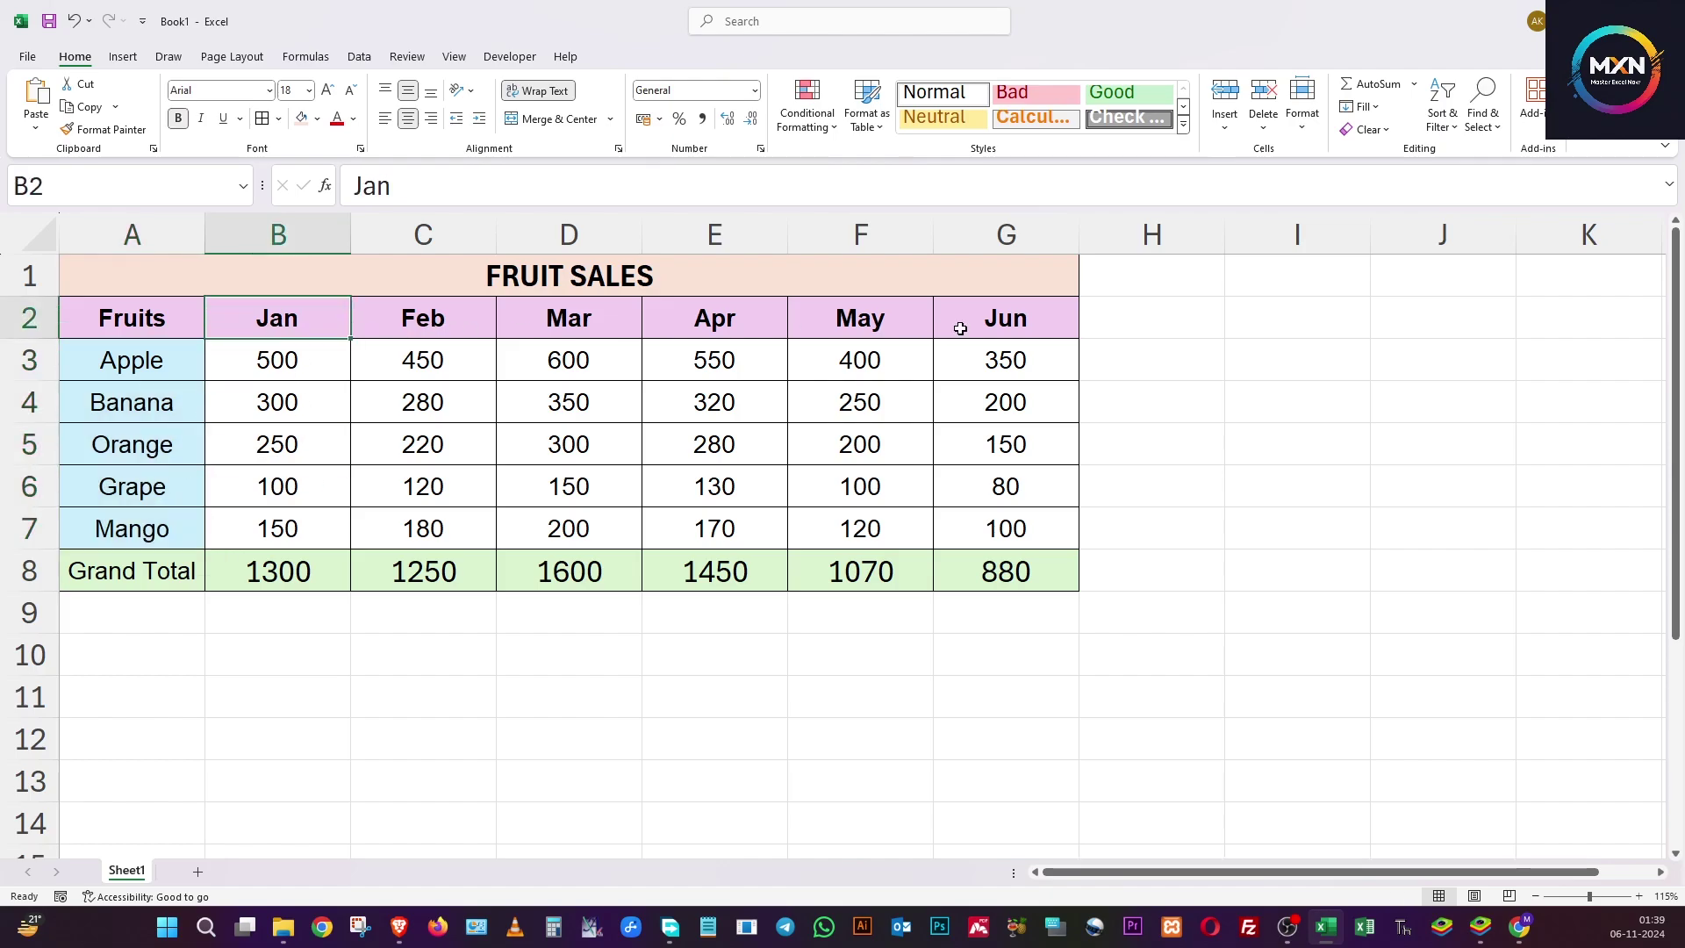
left_click(323, 374)
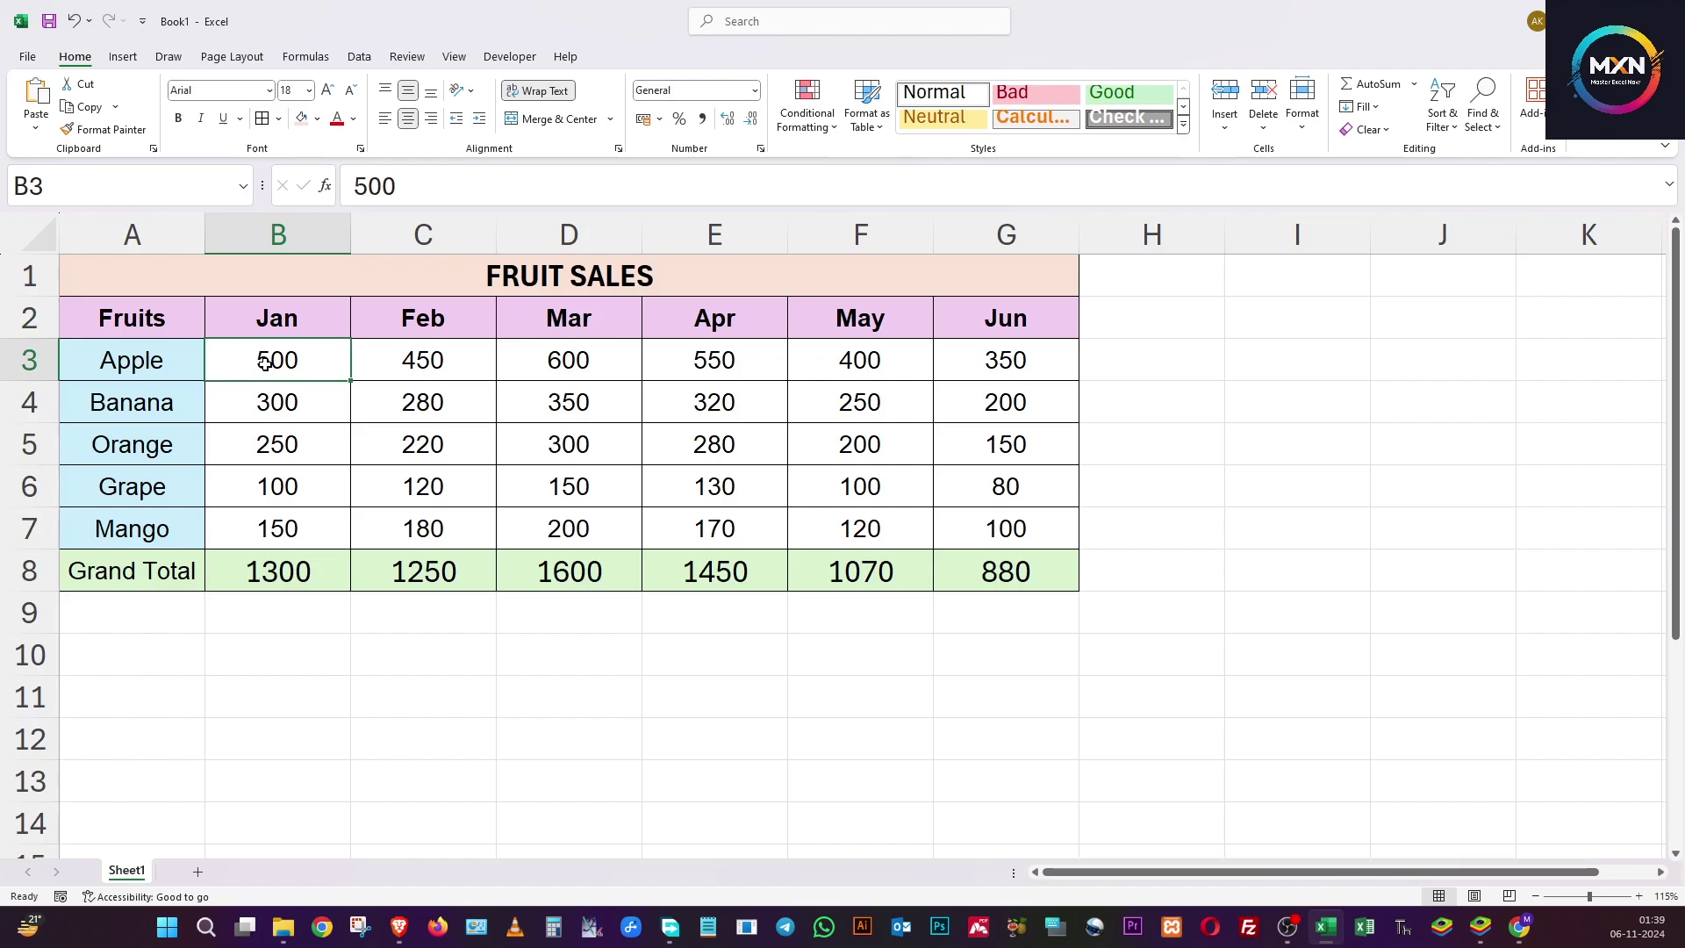
left_click(303, 397)
left_click(312, 441)
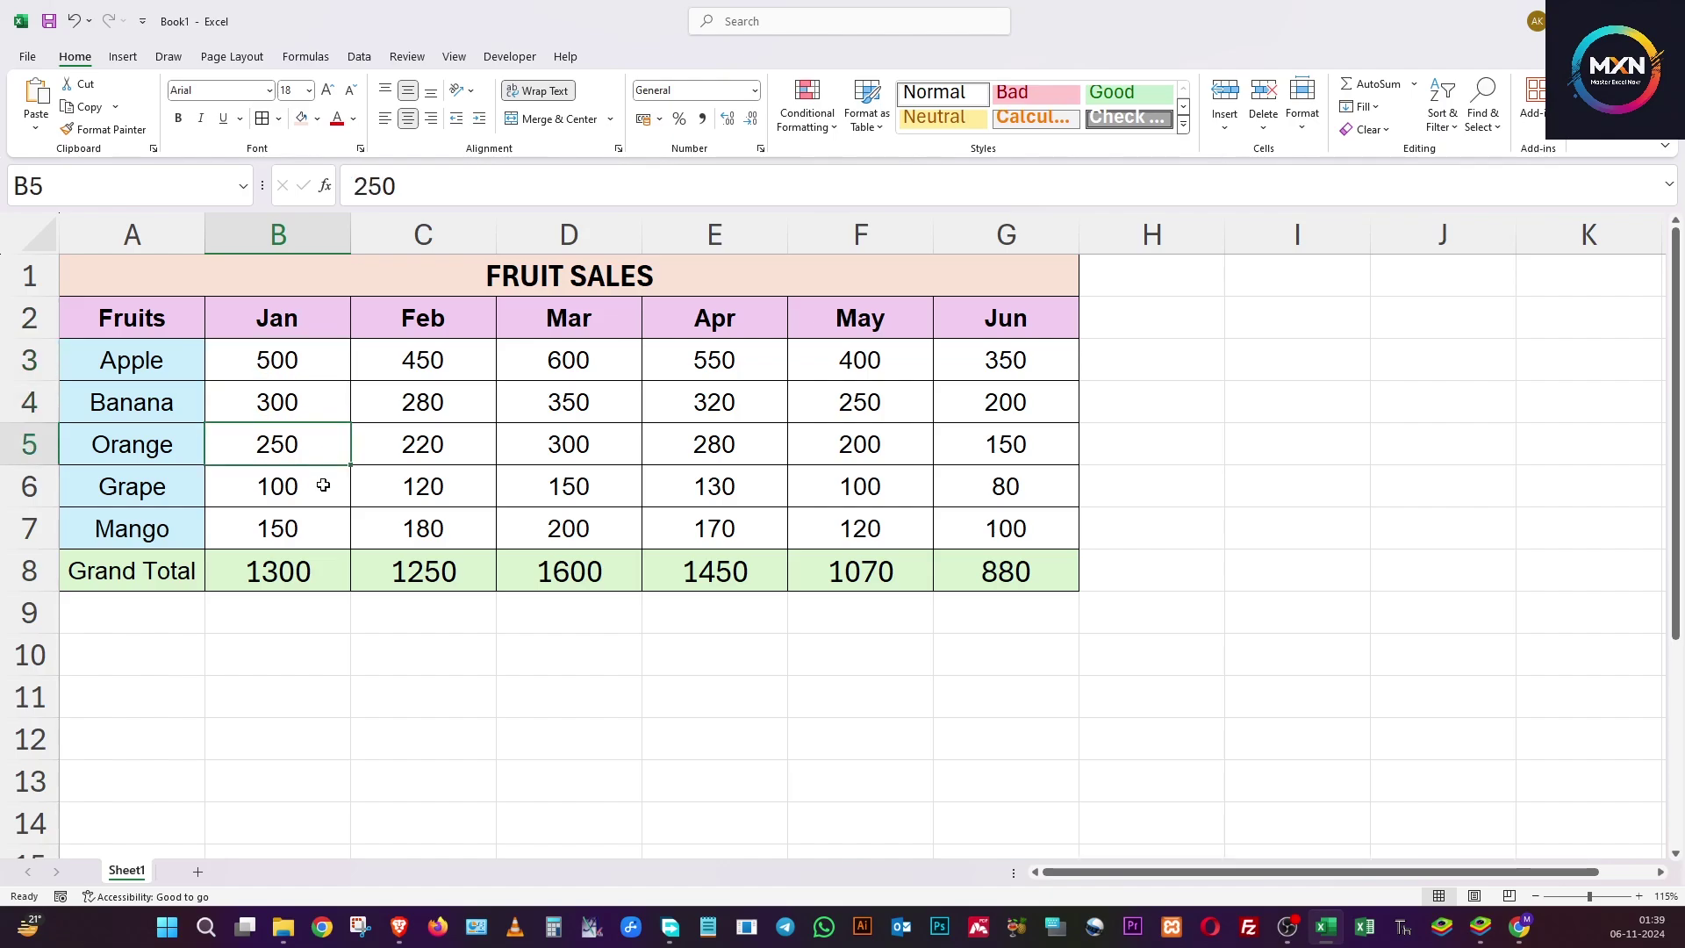
left_click(323, 485)
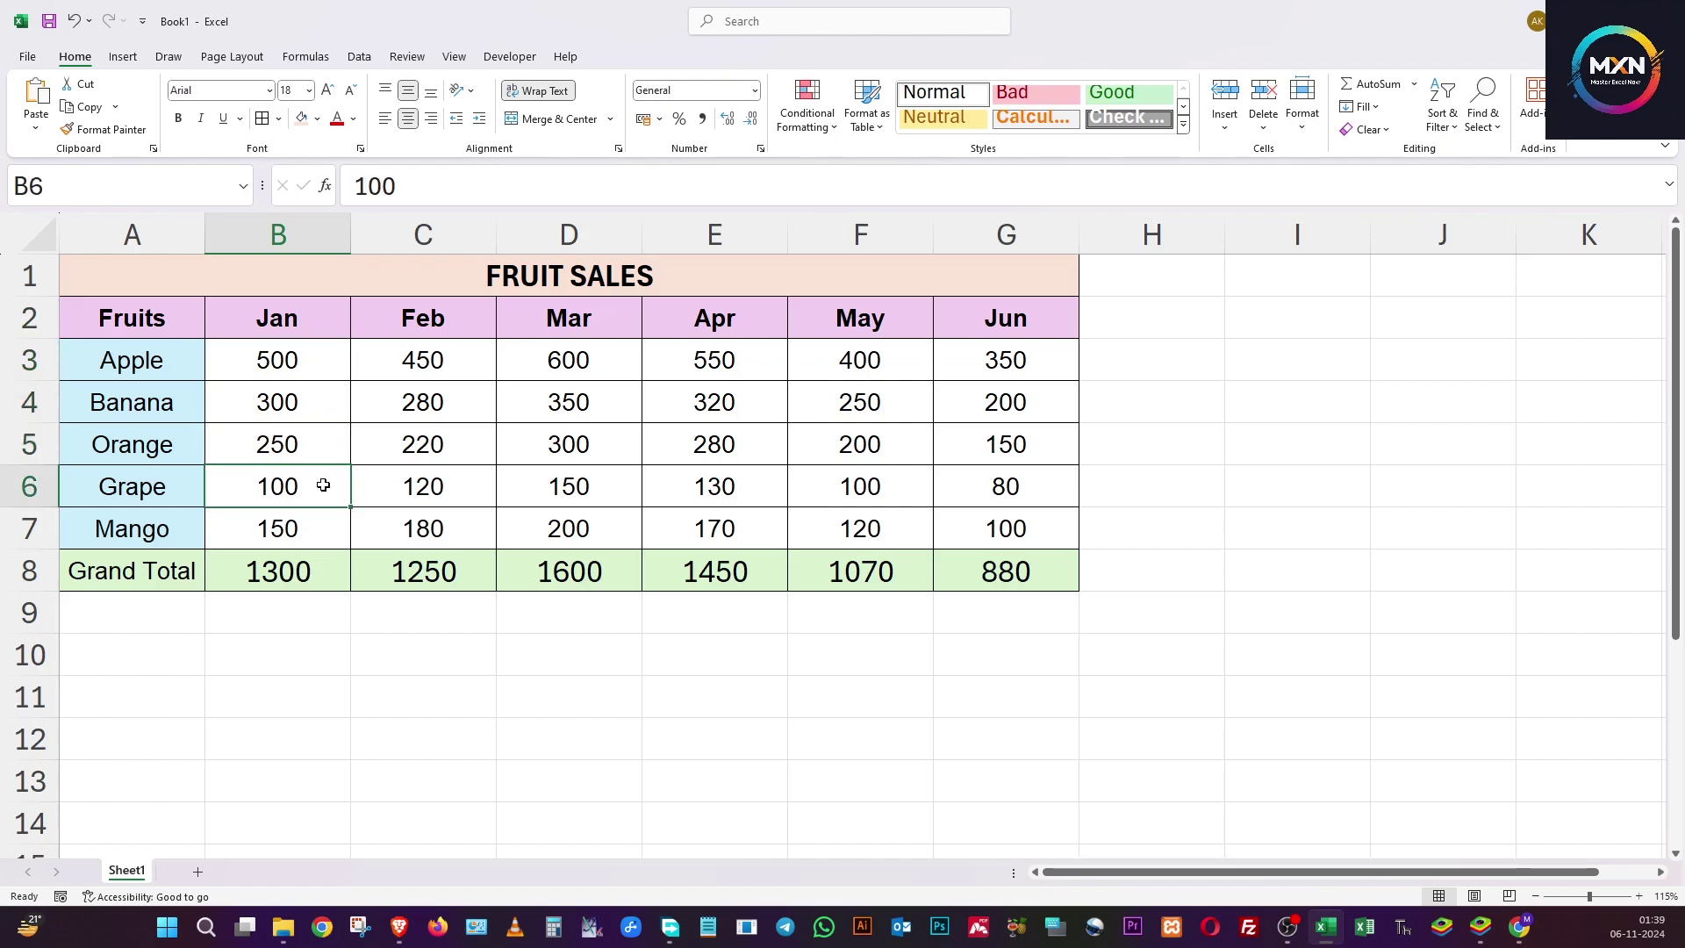
left_click(161, 577)
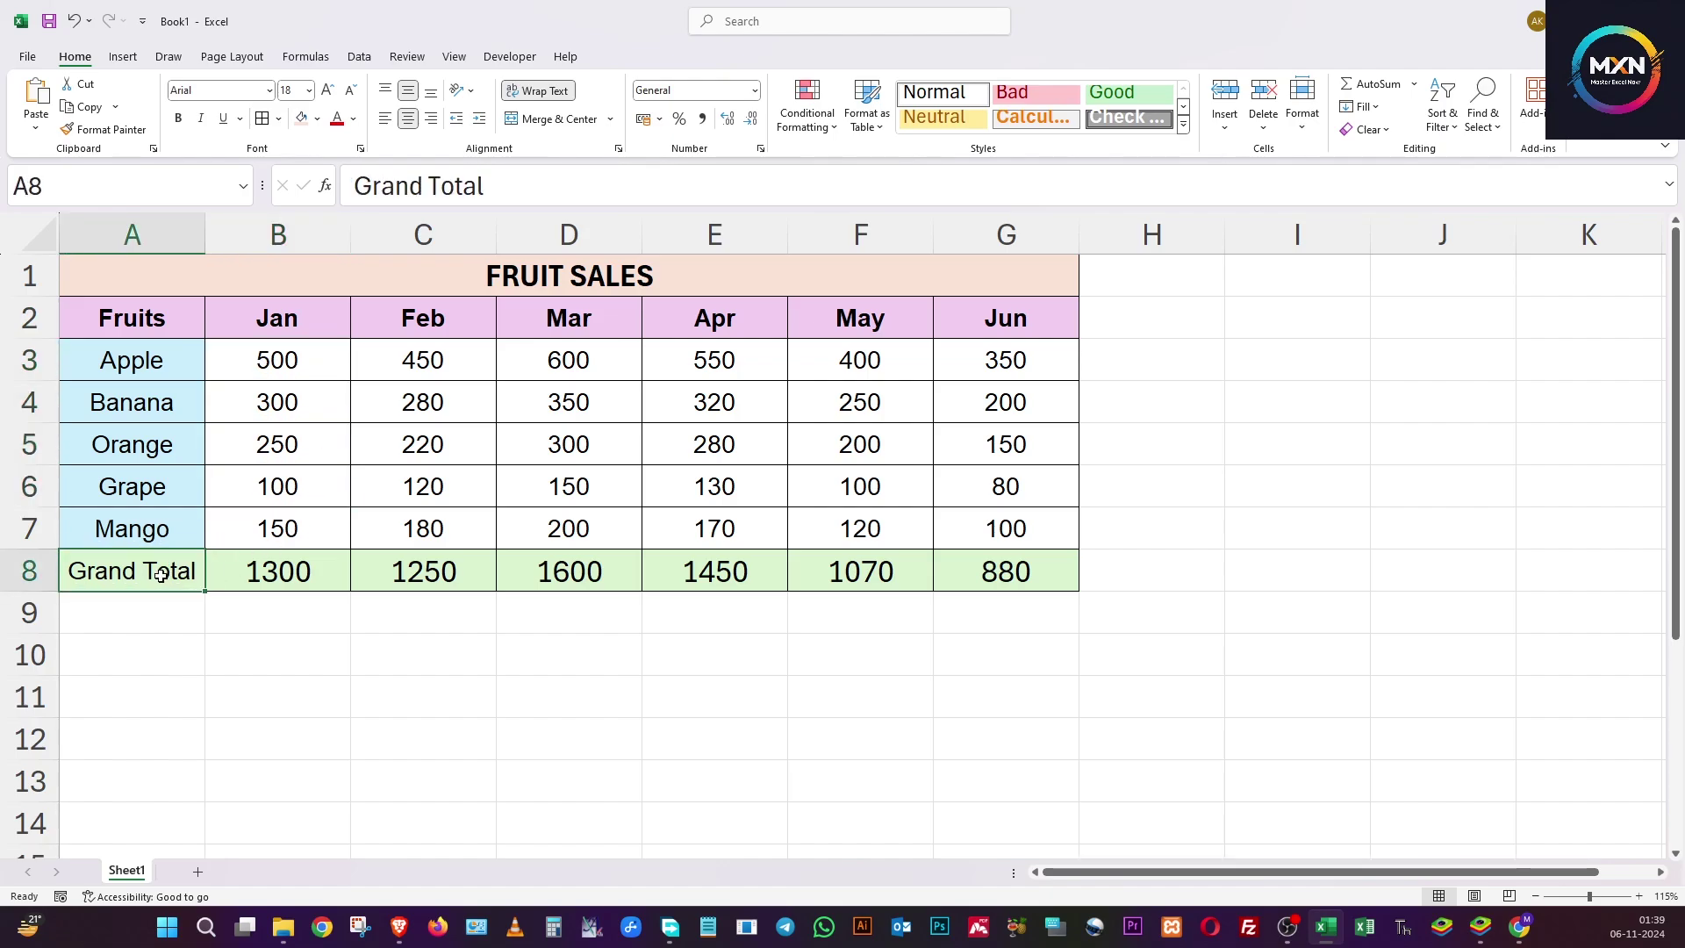
left_click(280, 562)
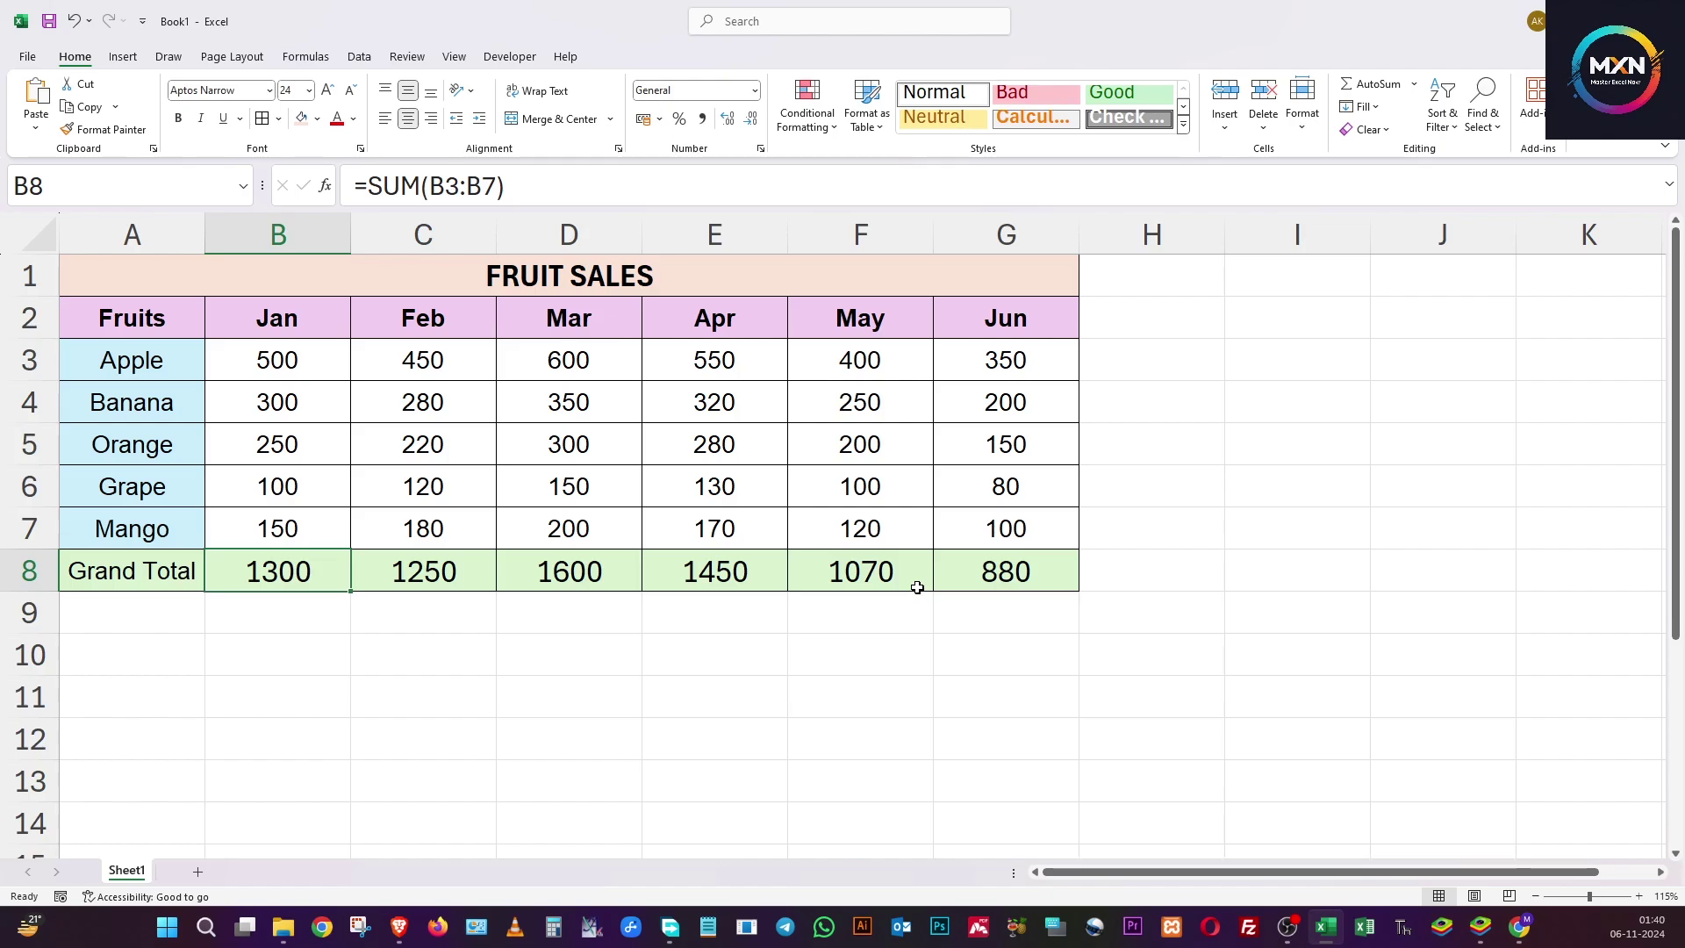
left_click(474, 414)
Insert the recommended clustered column chart with fruits and Grand Total on the horizontal axis and months as series.
left_click(270, 327)
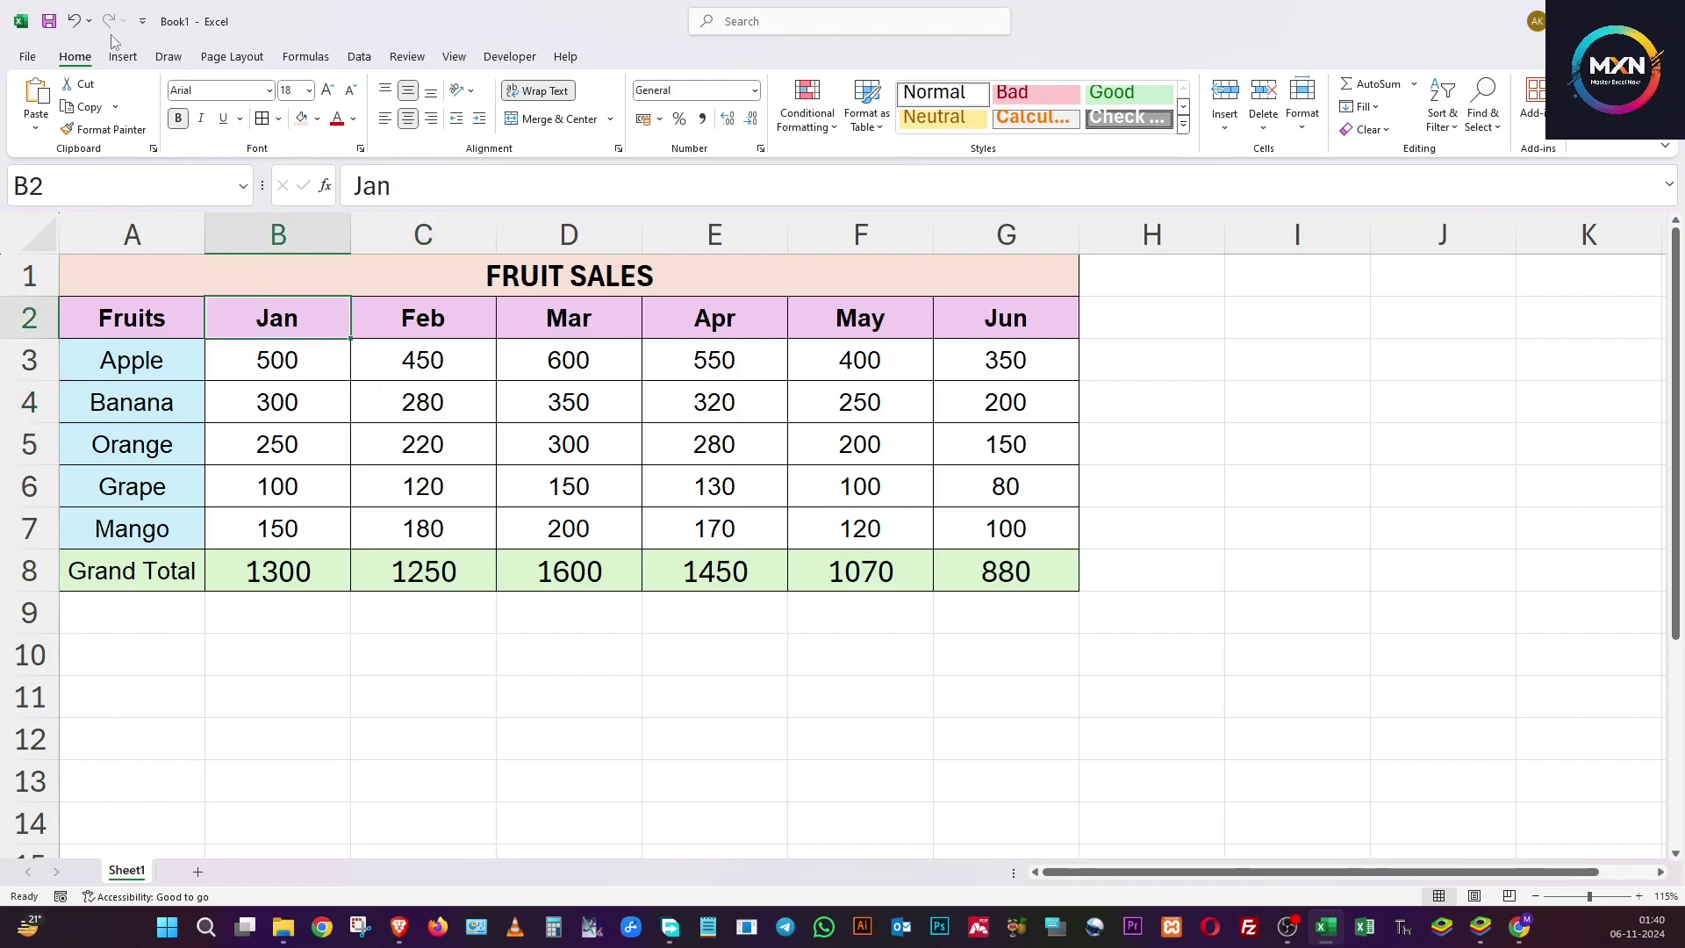
left_click(124, 57)
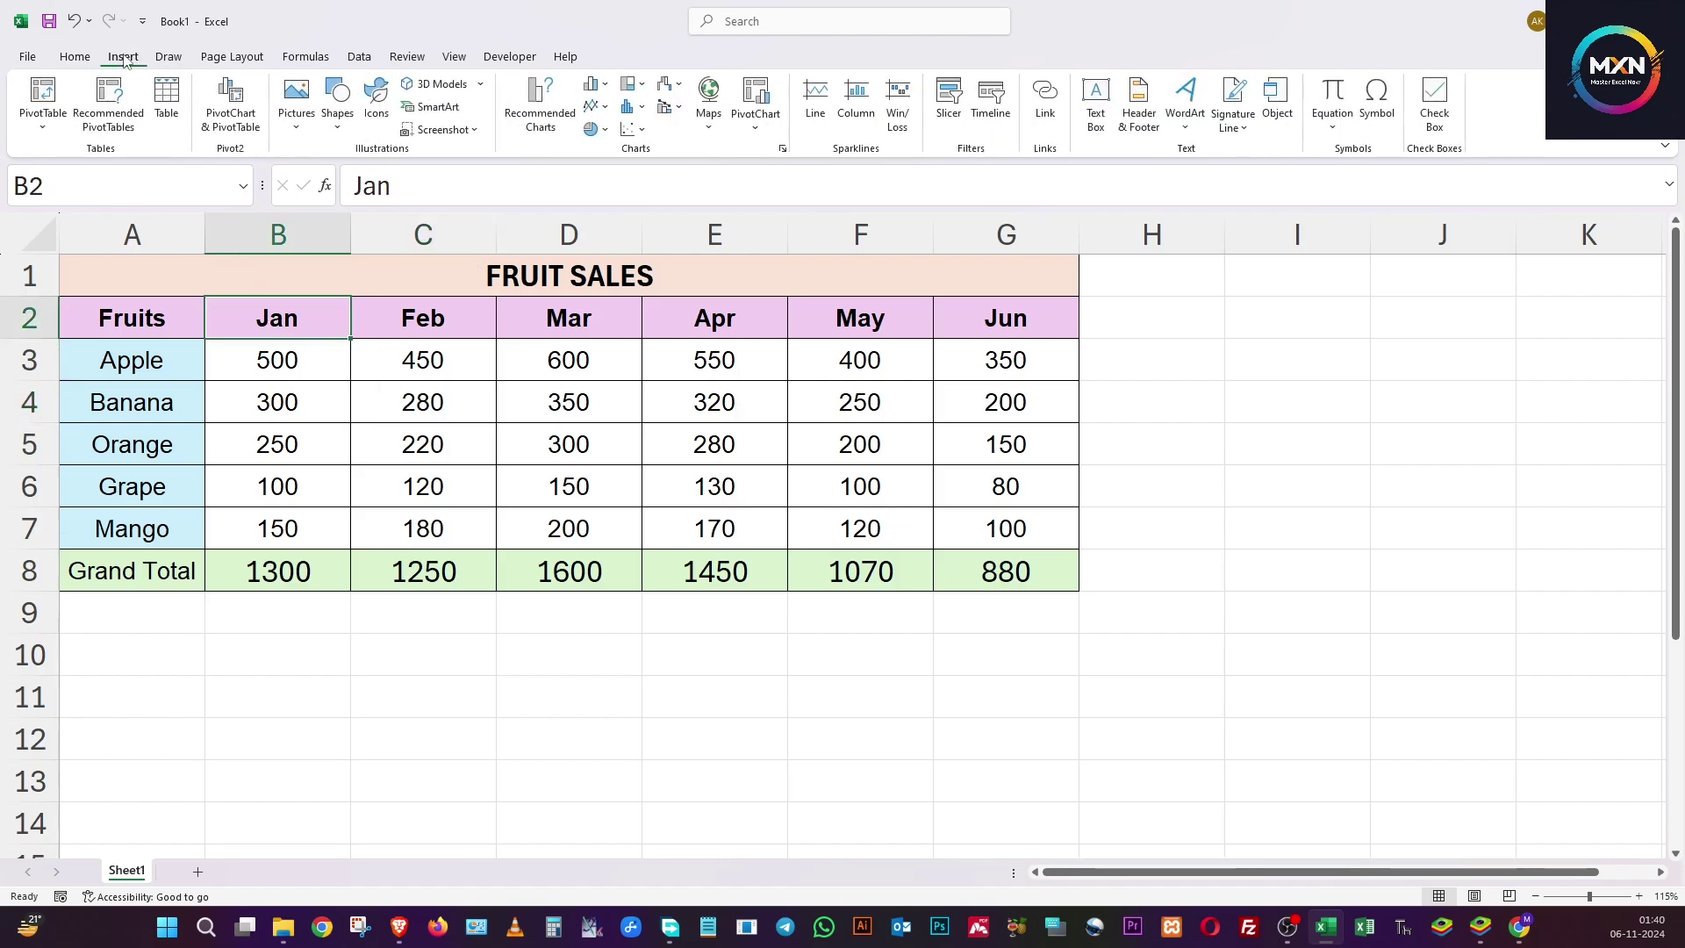
left_click(541, 111)
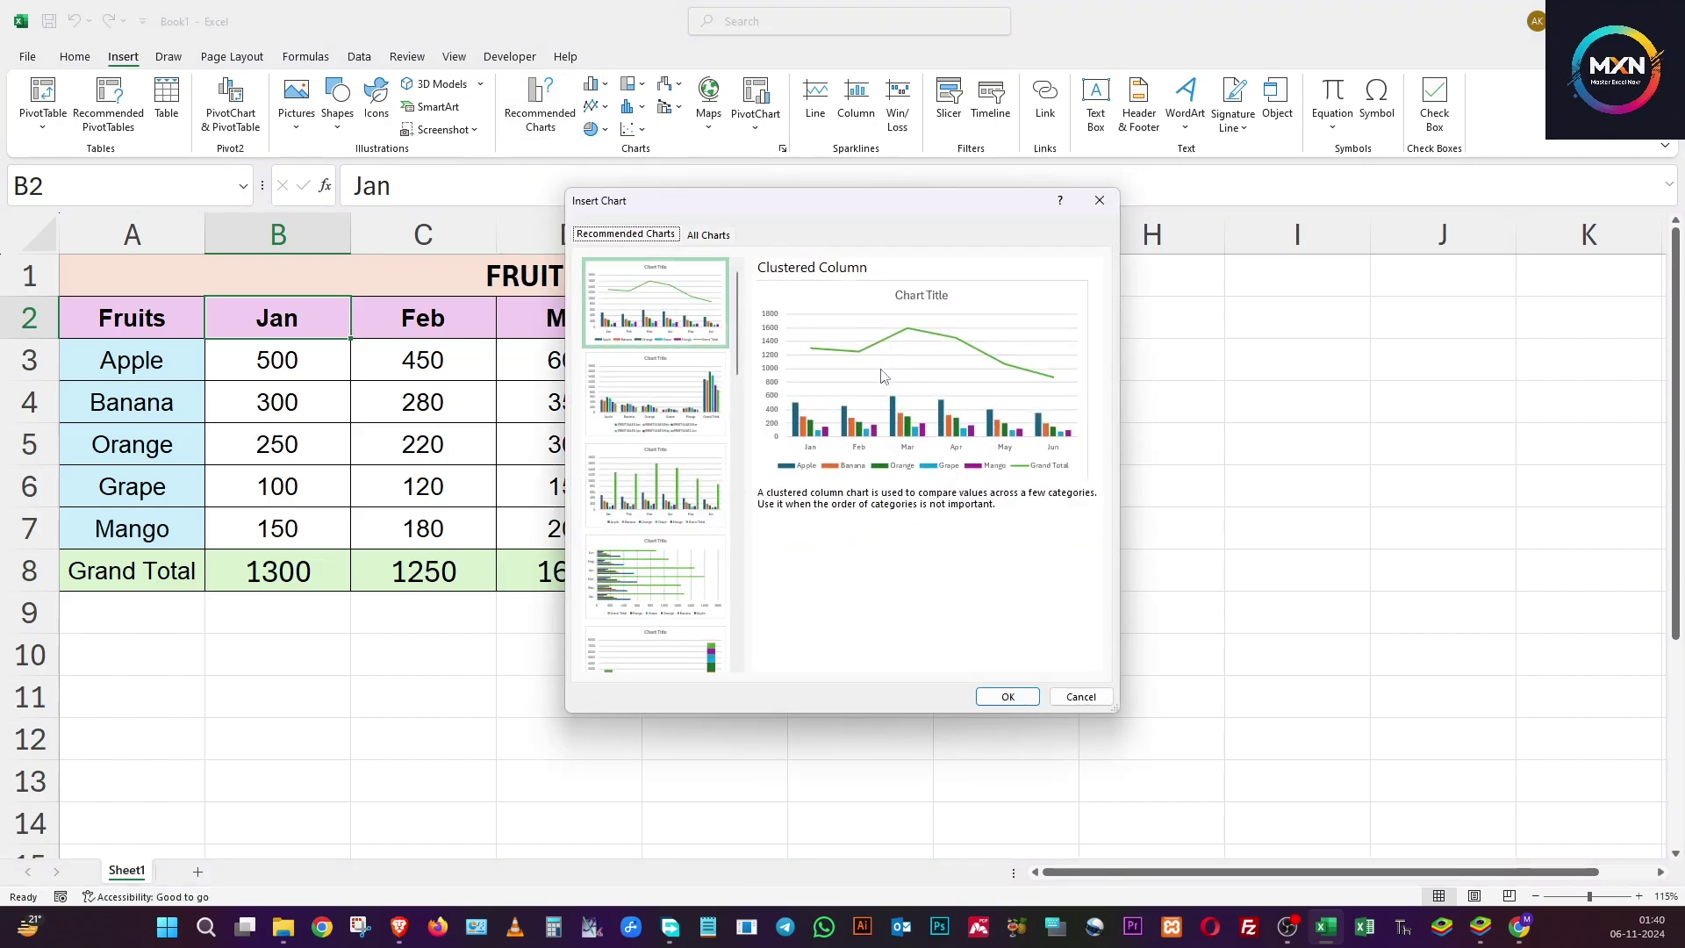
left_click(681, 409)
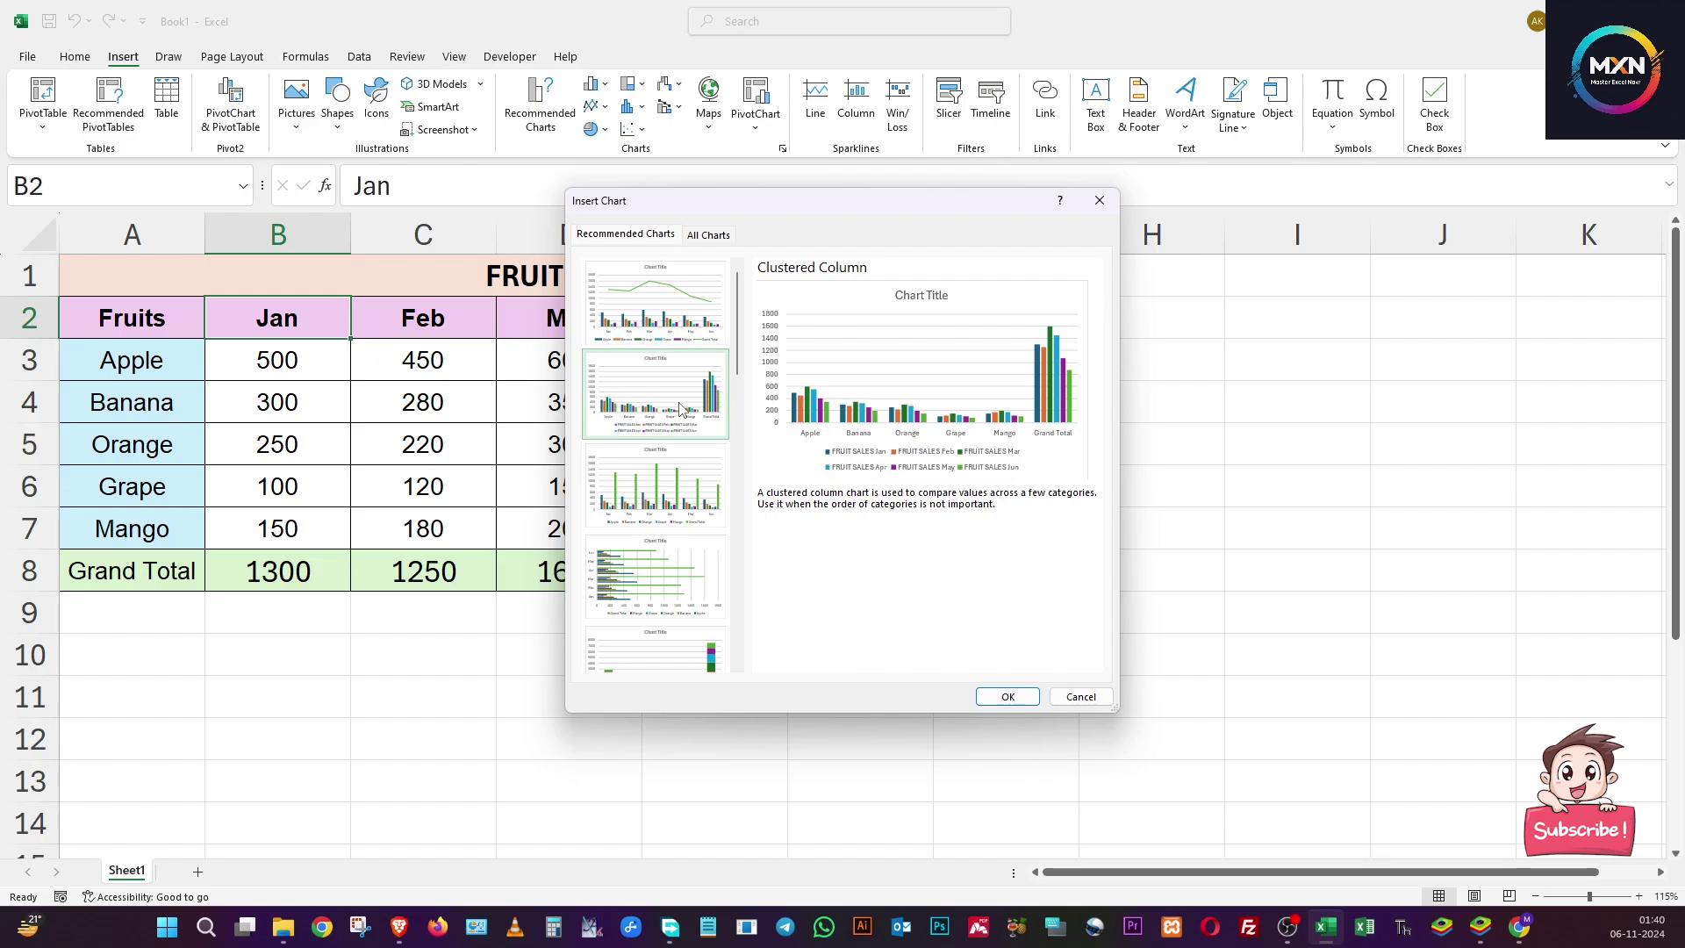
left_click(682, 492)
left_click(682, 582)
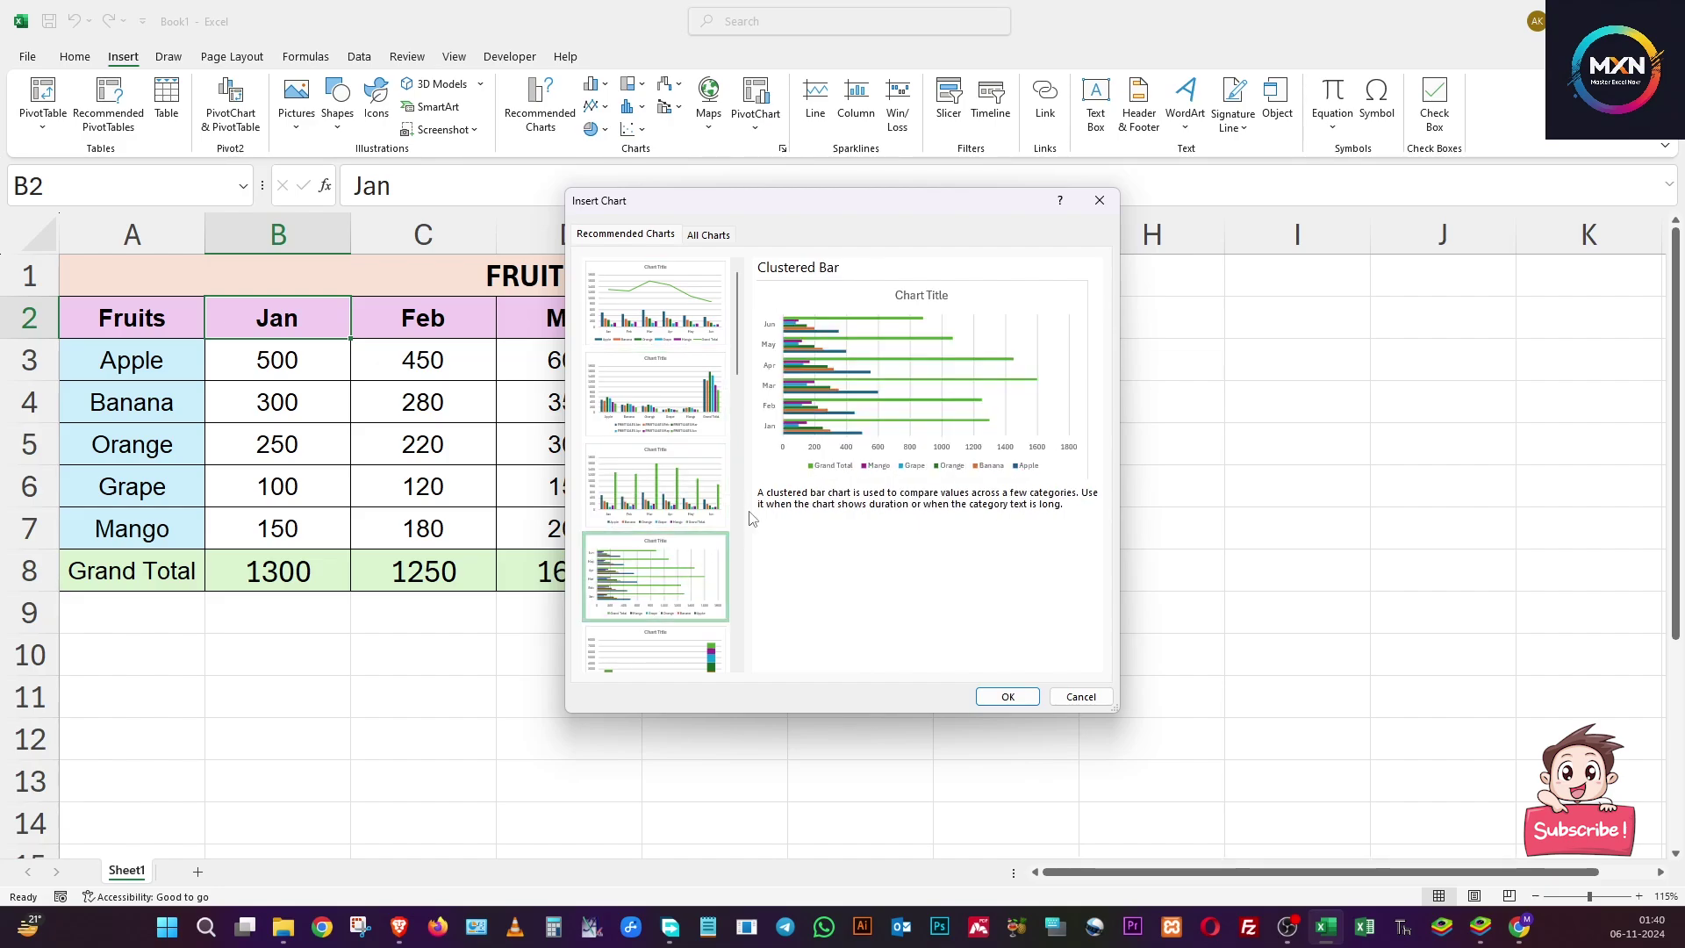
left_click(654, 399)
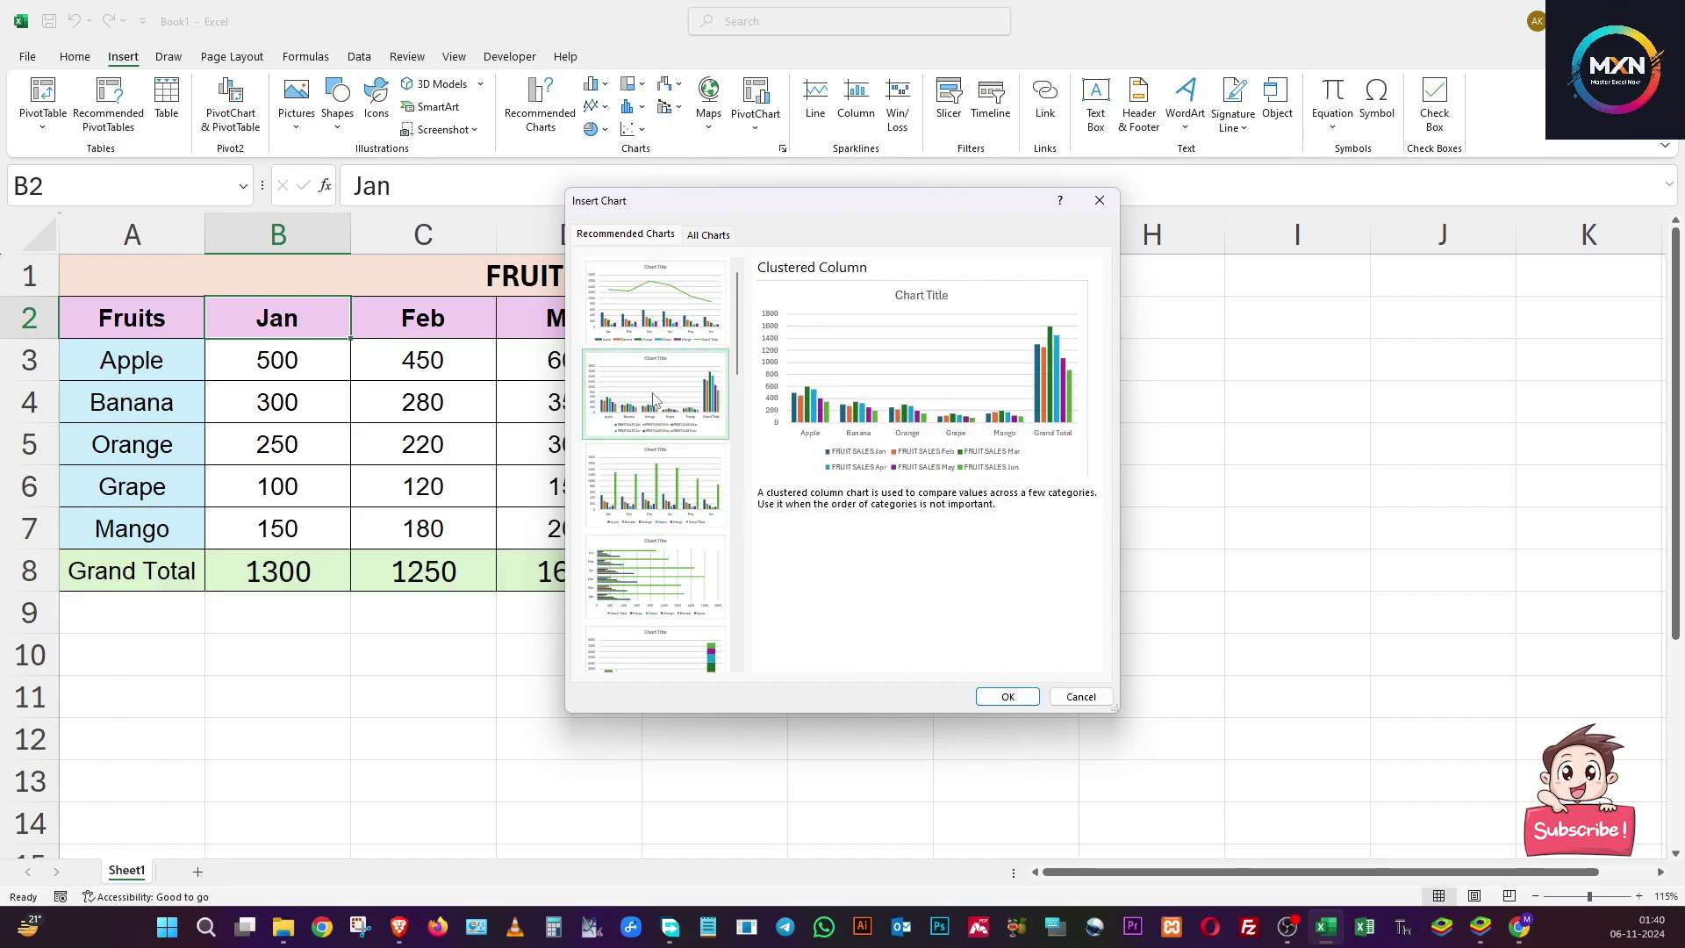
left_click(1006, 697)
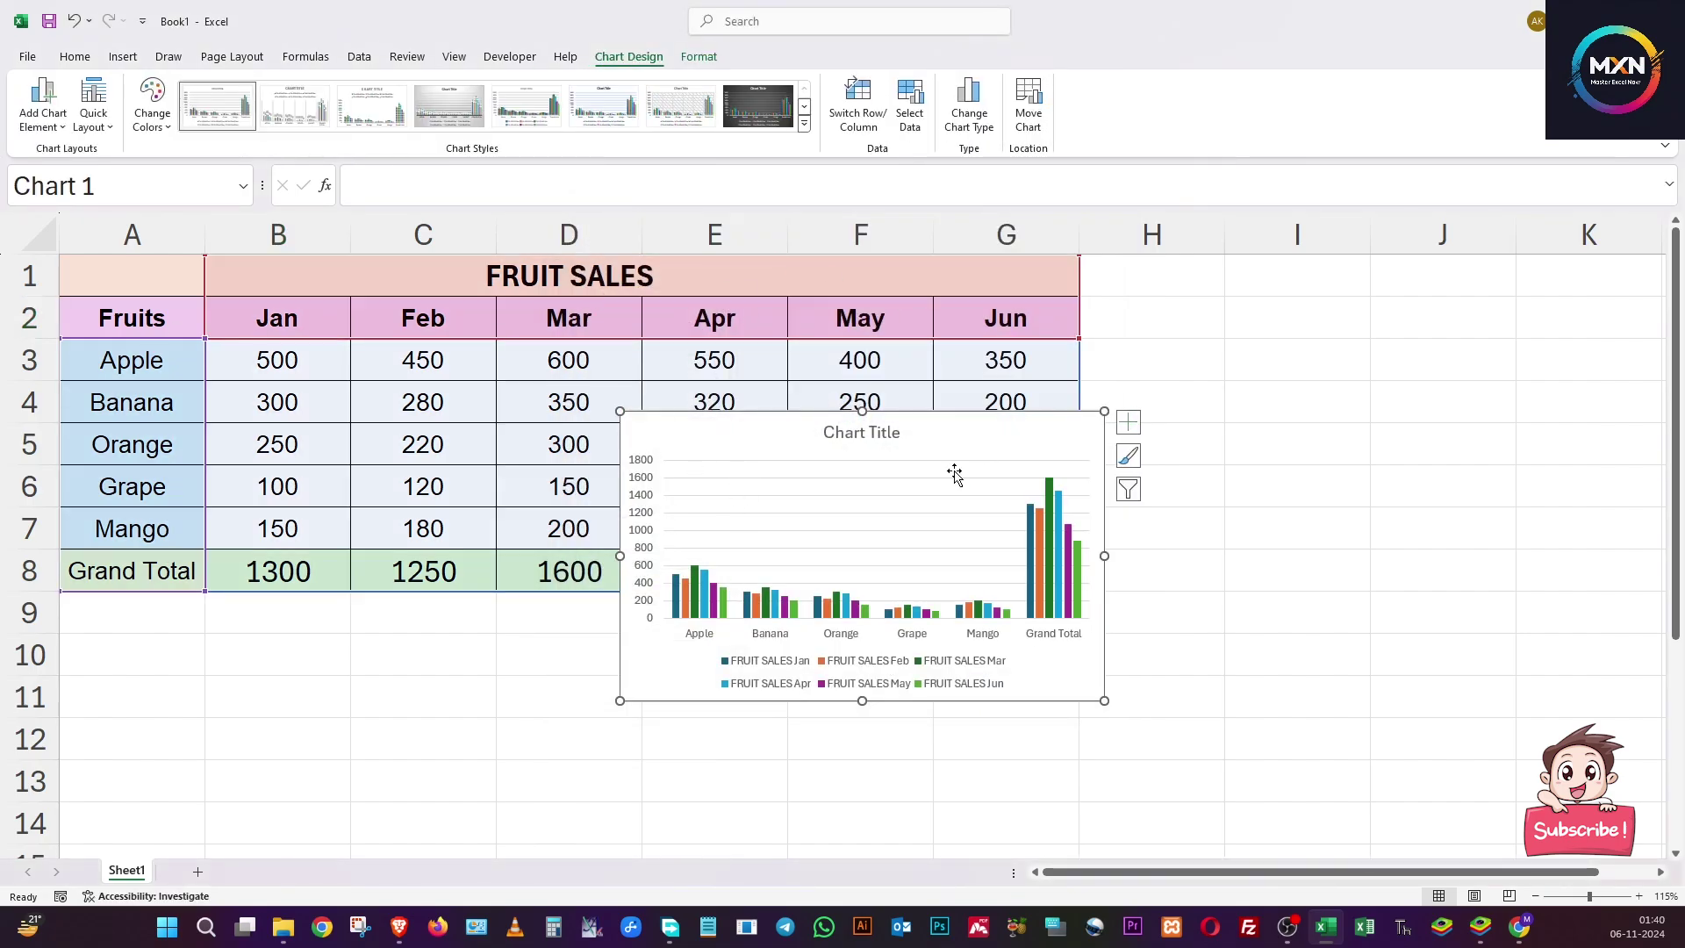
Move the chart below the fruit sales table and enlarge it to span about columns A to H, down to row 21.
left_click_drag(704, 426, 162, 633)
scroll(299, 538, "down", 3)
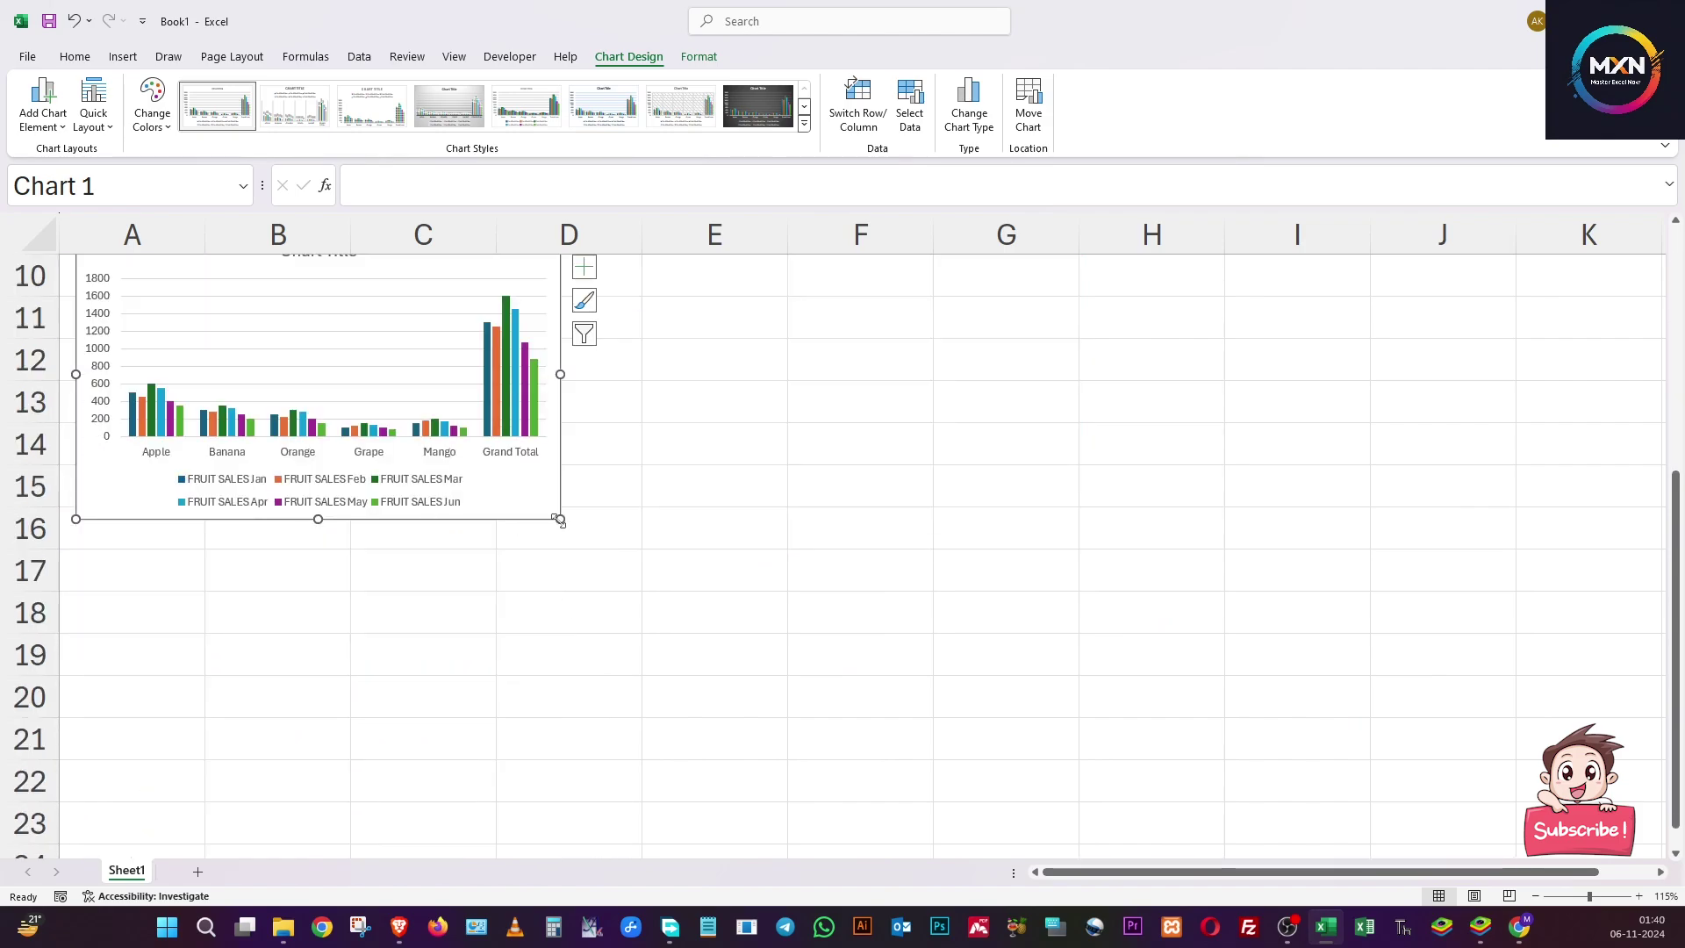
left_click_drag(560, 518, 1226, 746)
scroll(784, 537, "up", 1)
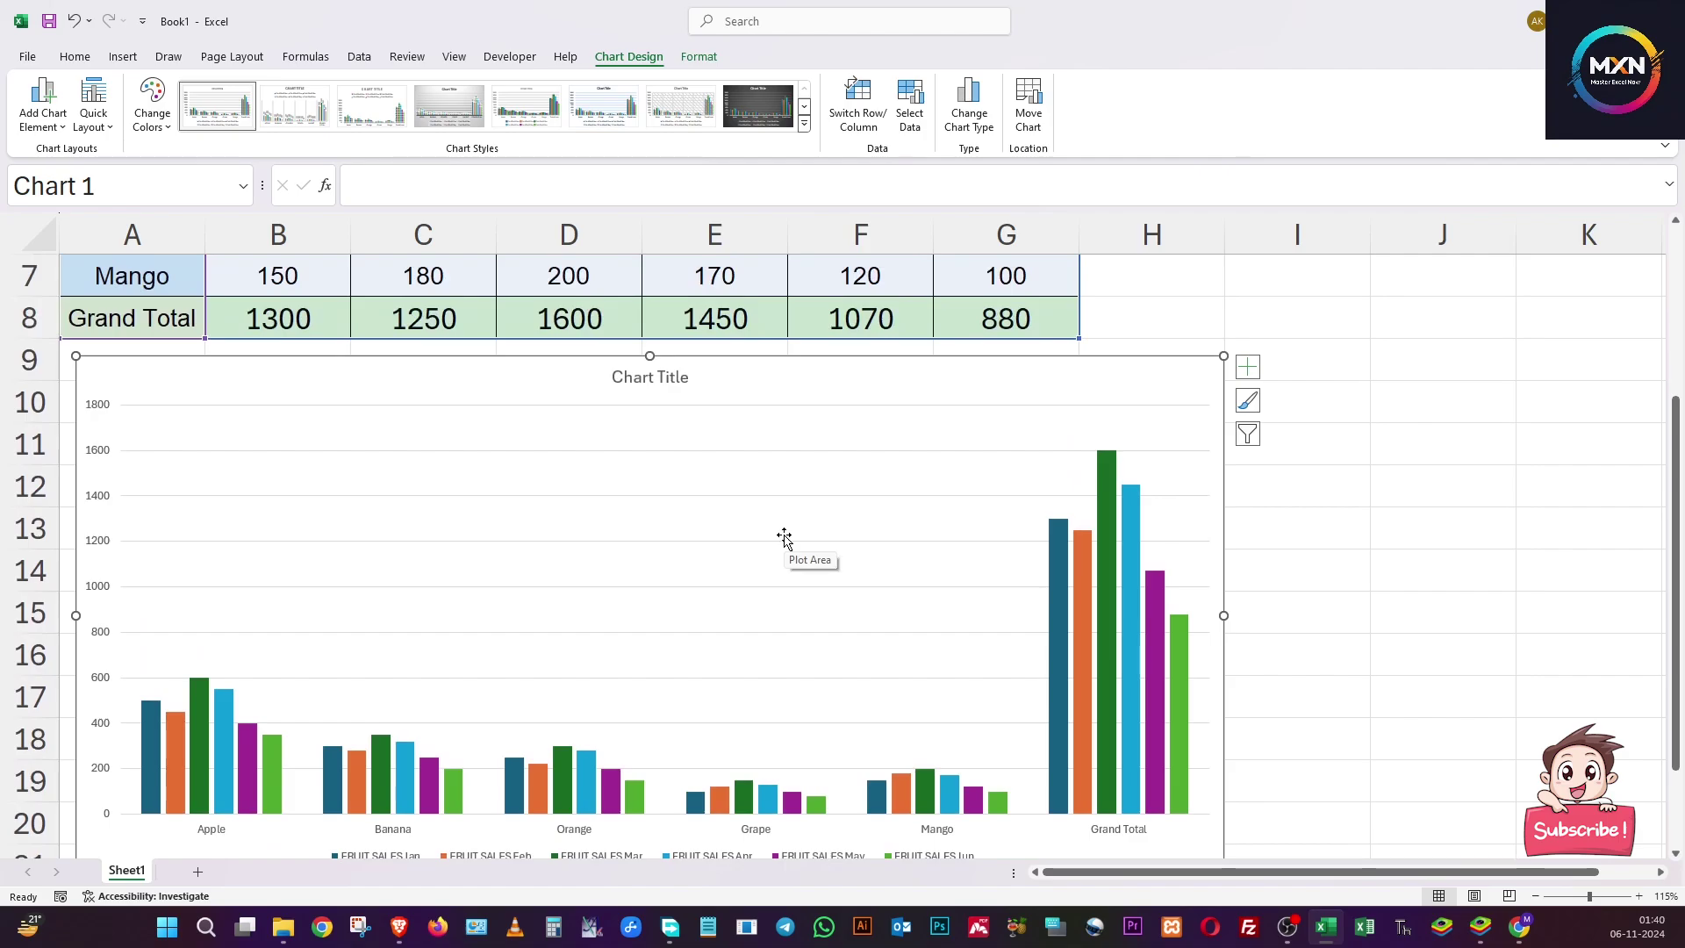
Review the chart's columns and legend against the table, and delete the chart that includes the Grand Total.
scroll(714, 542, "down", 1)
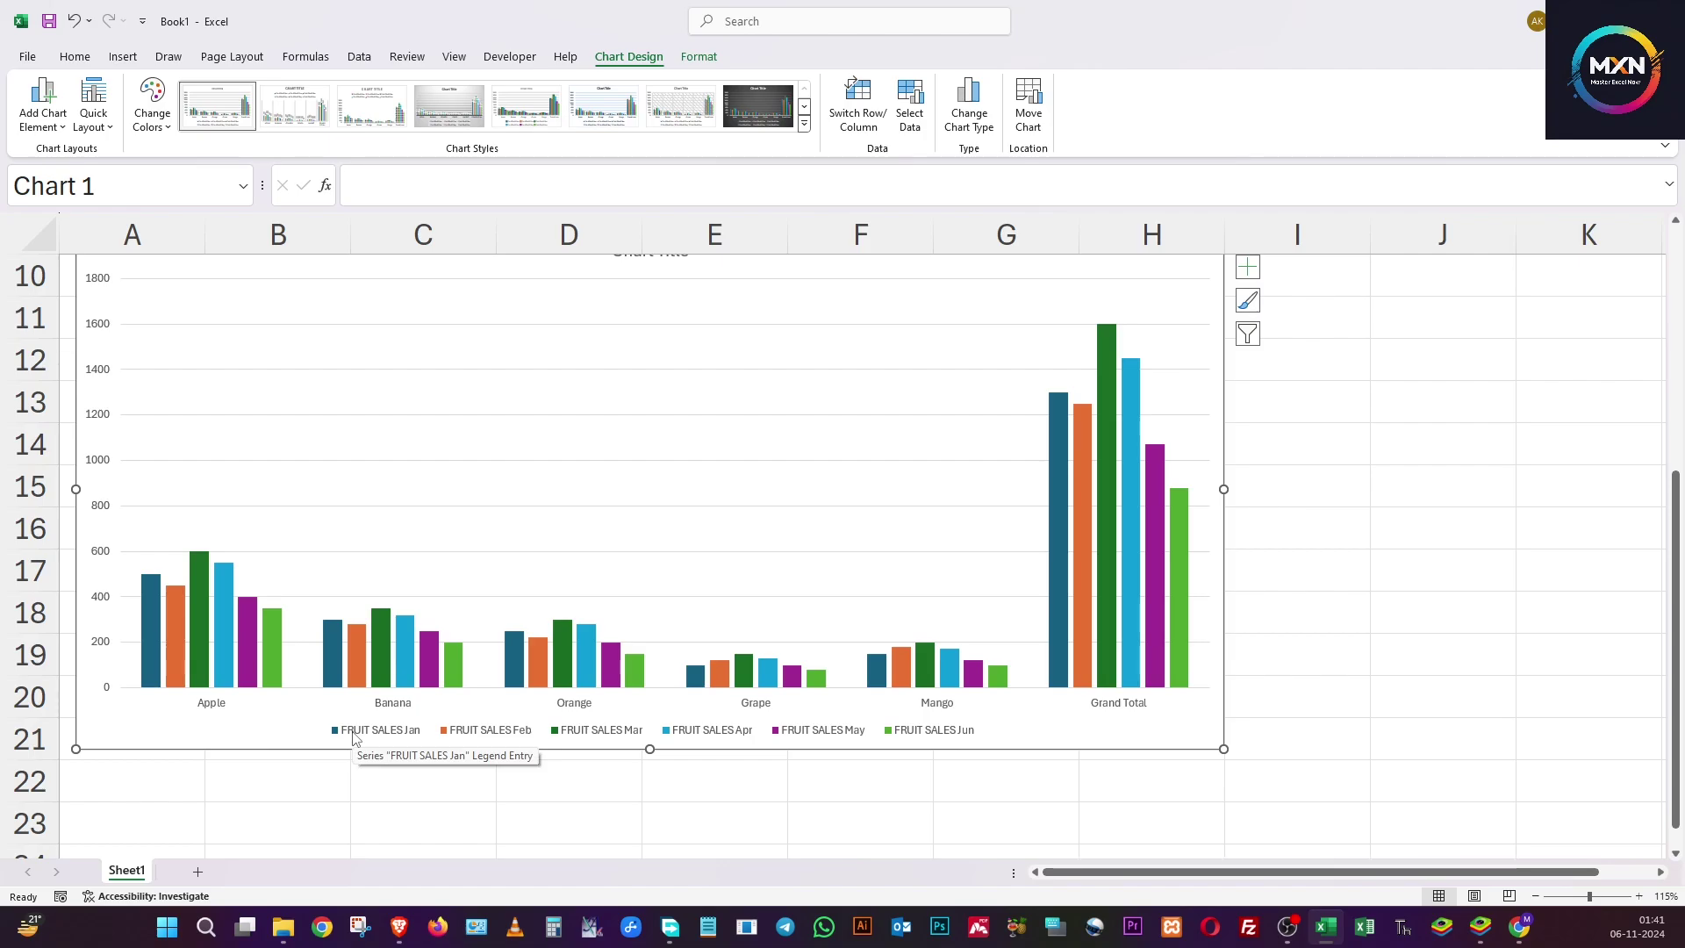
scroll(354, 737, "up", 1)
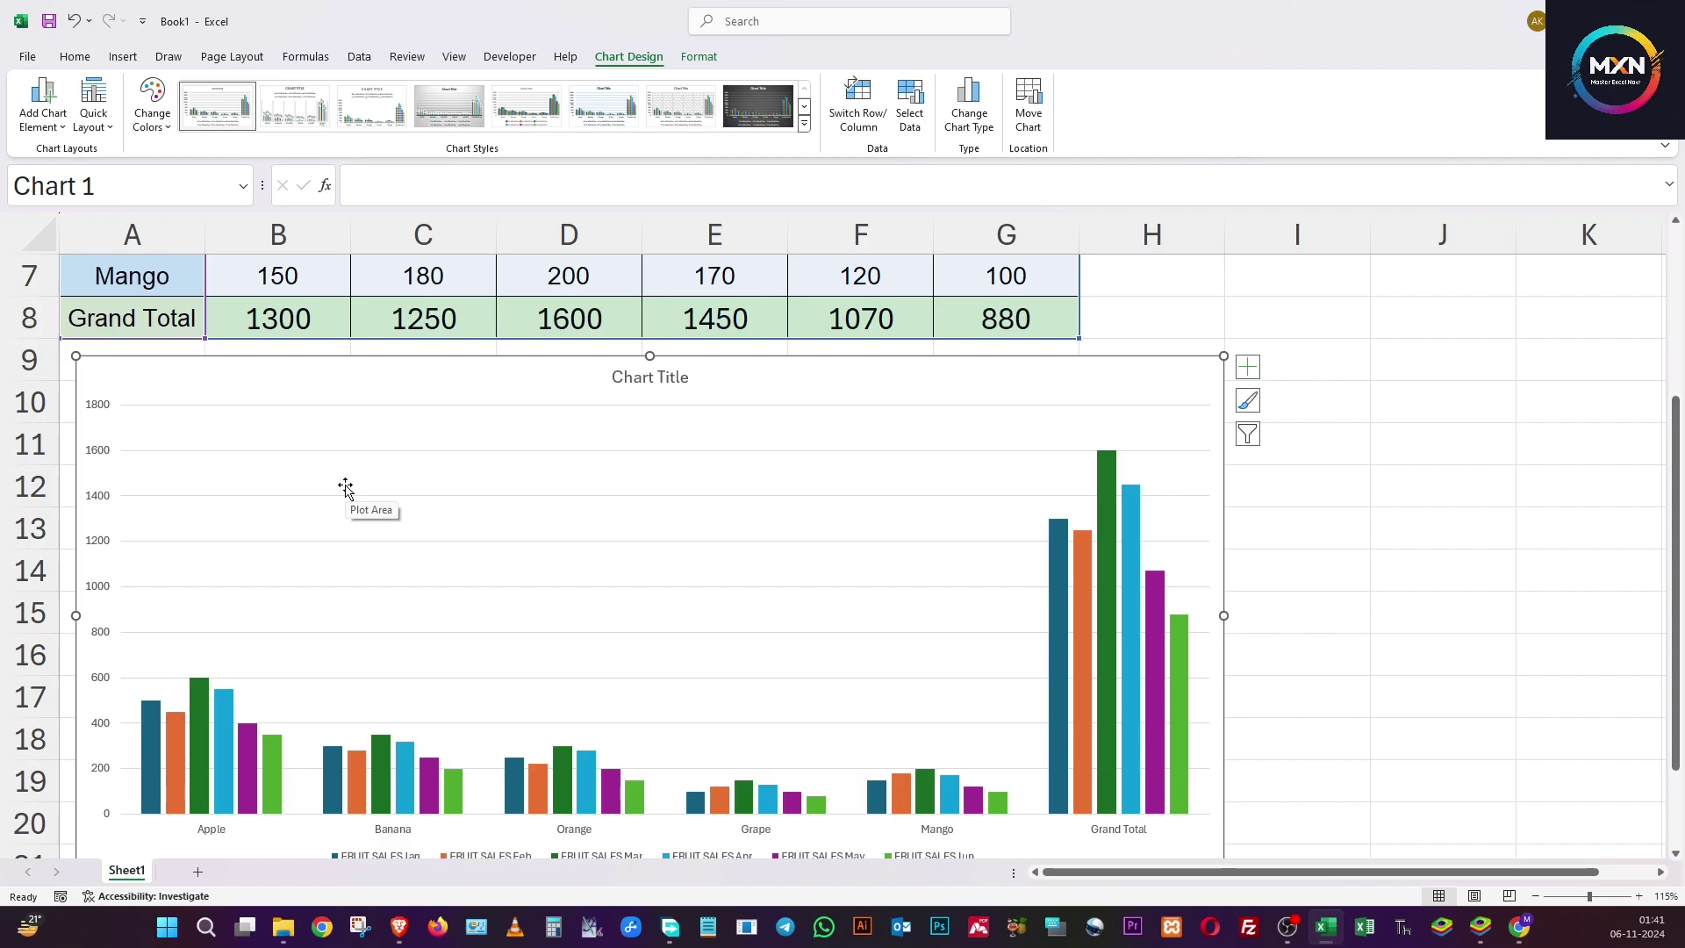
scroll(572, 463, "down", 3)
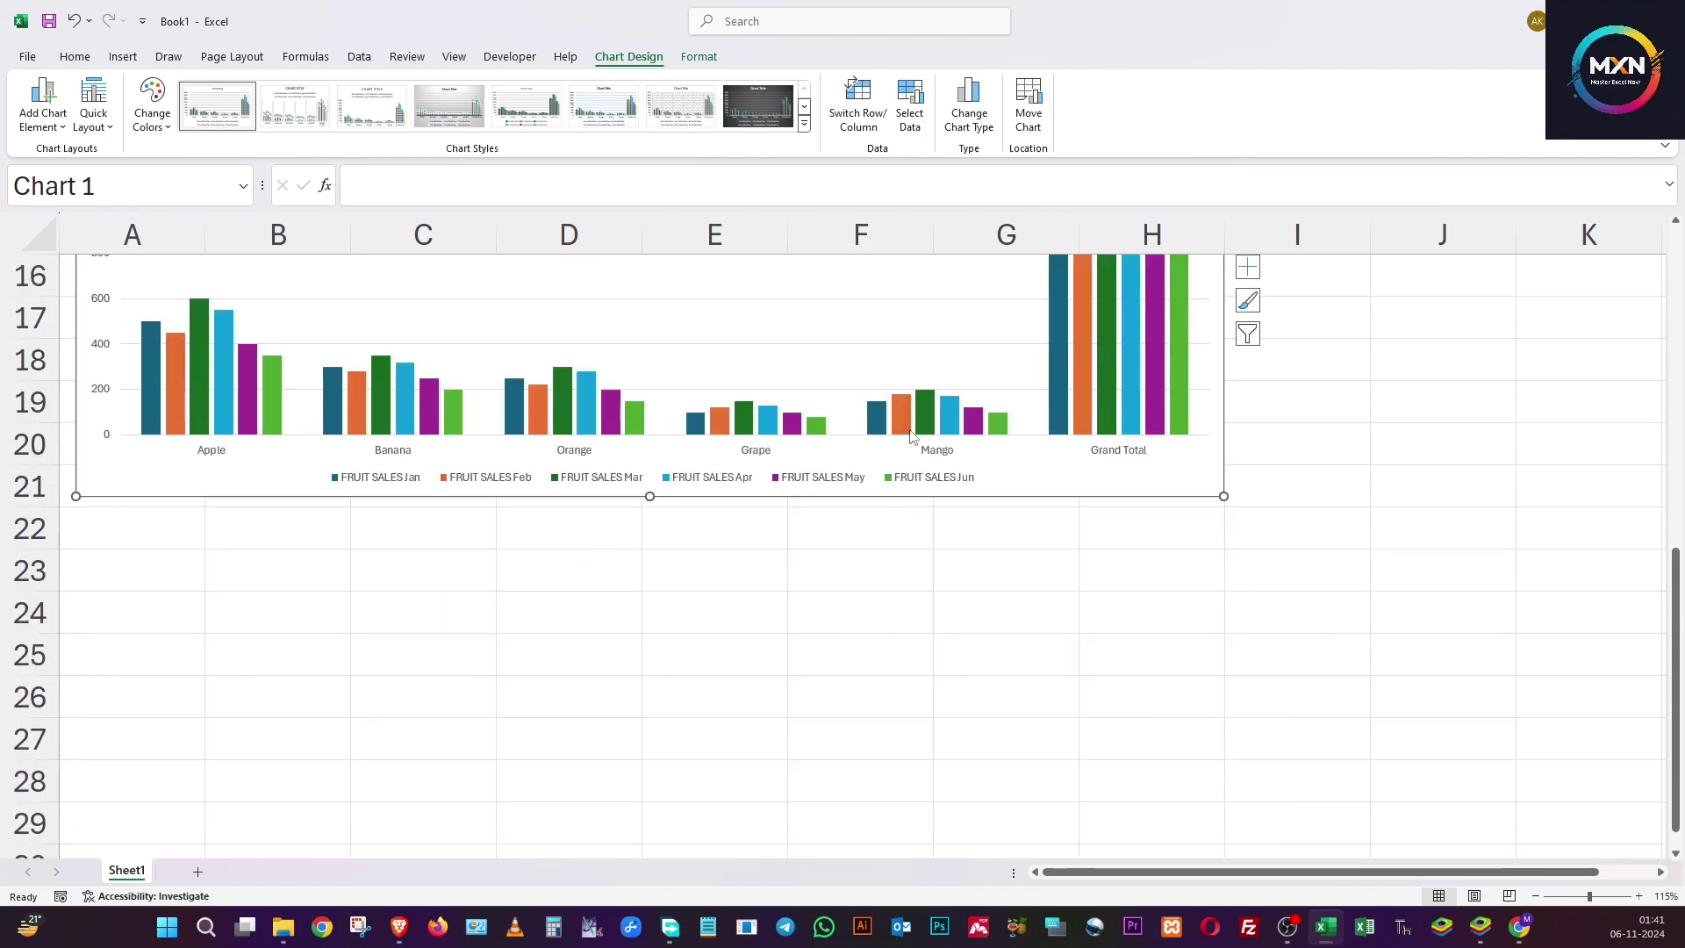
scroll(960, 451, "up", 2)
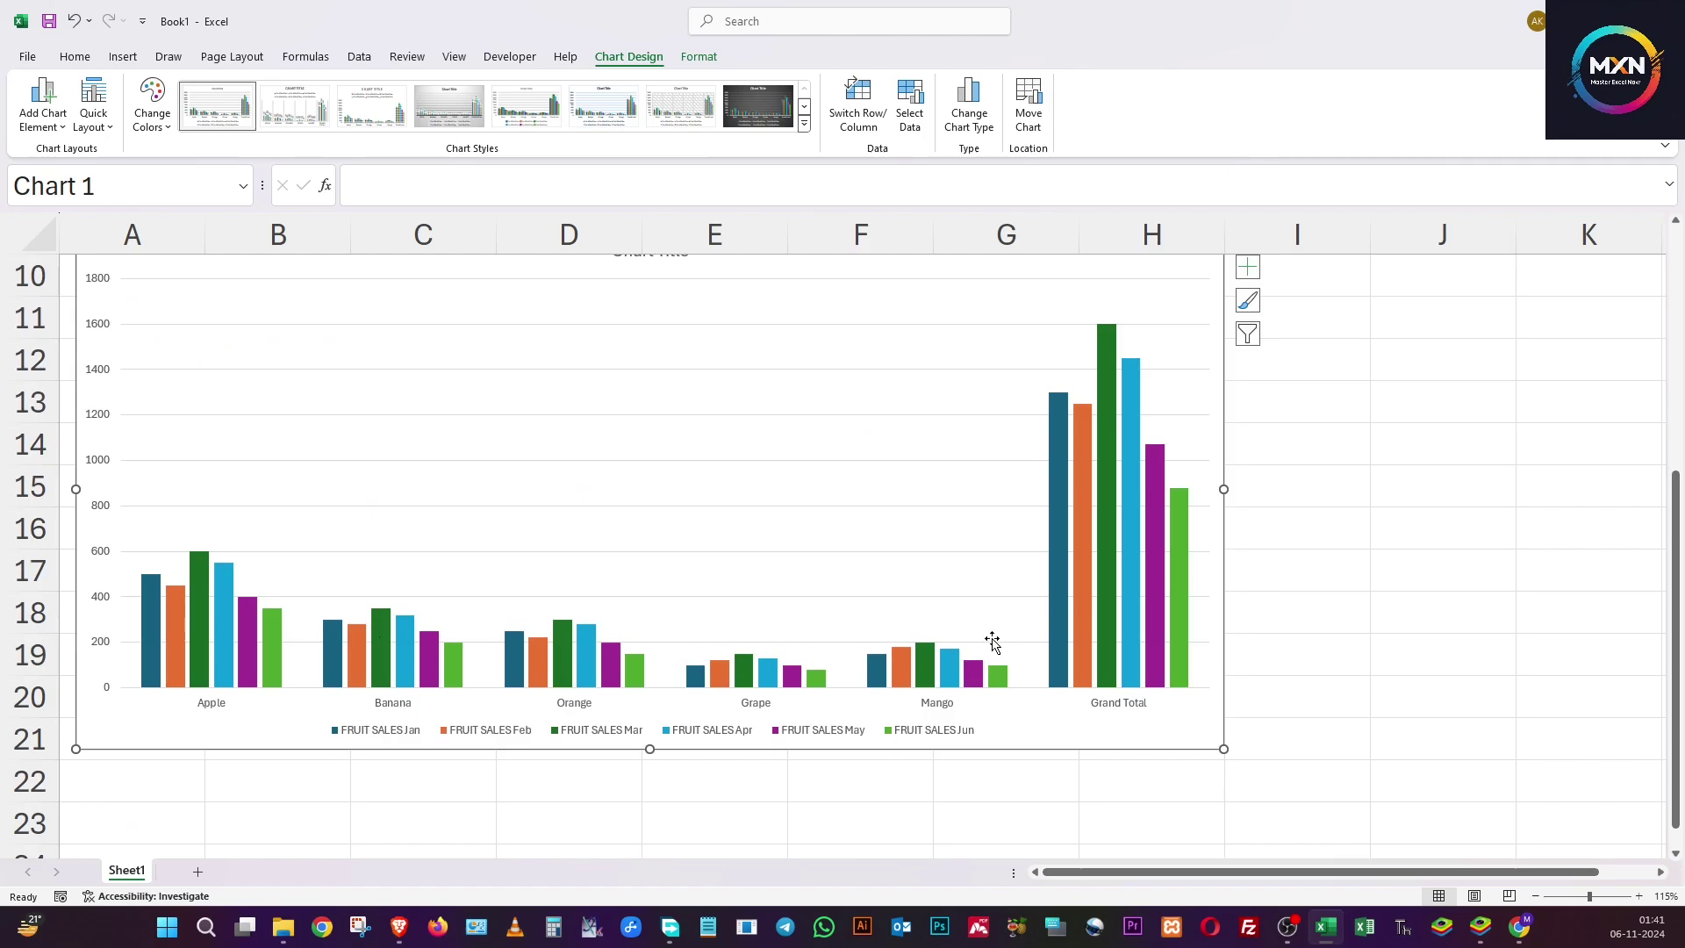
scroll(1031, 649, "up", 3)
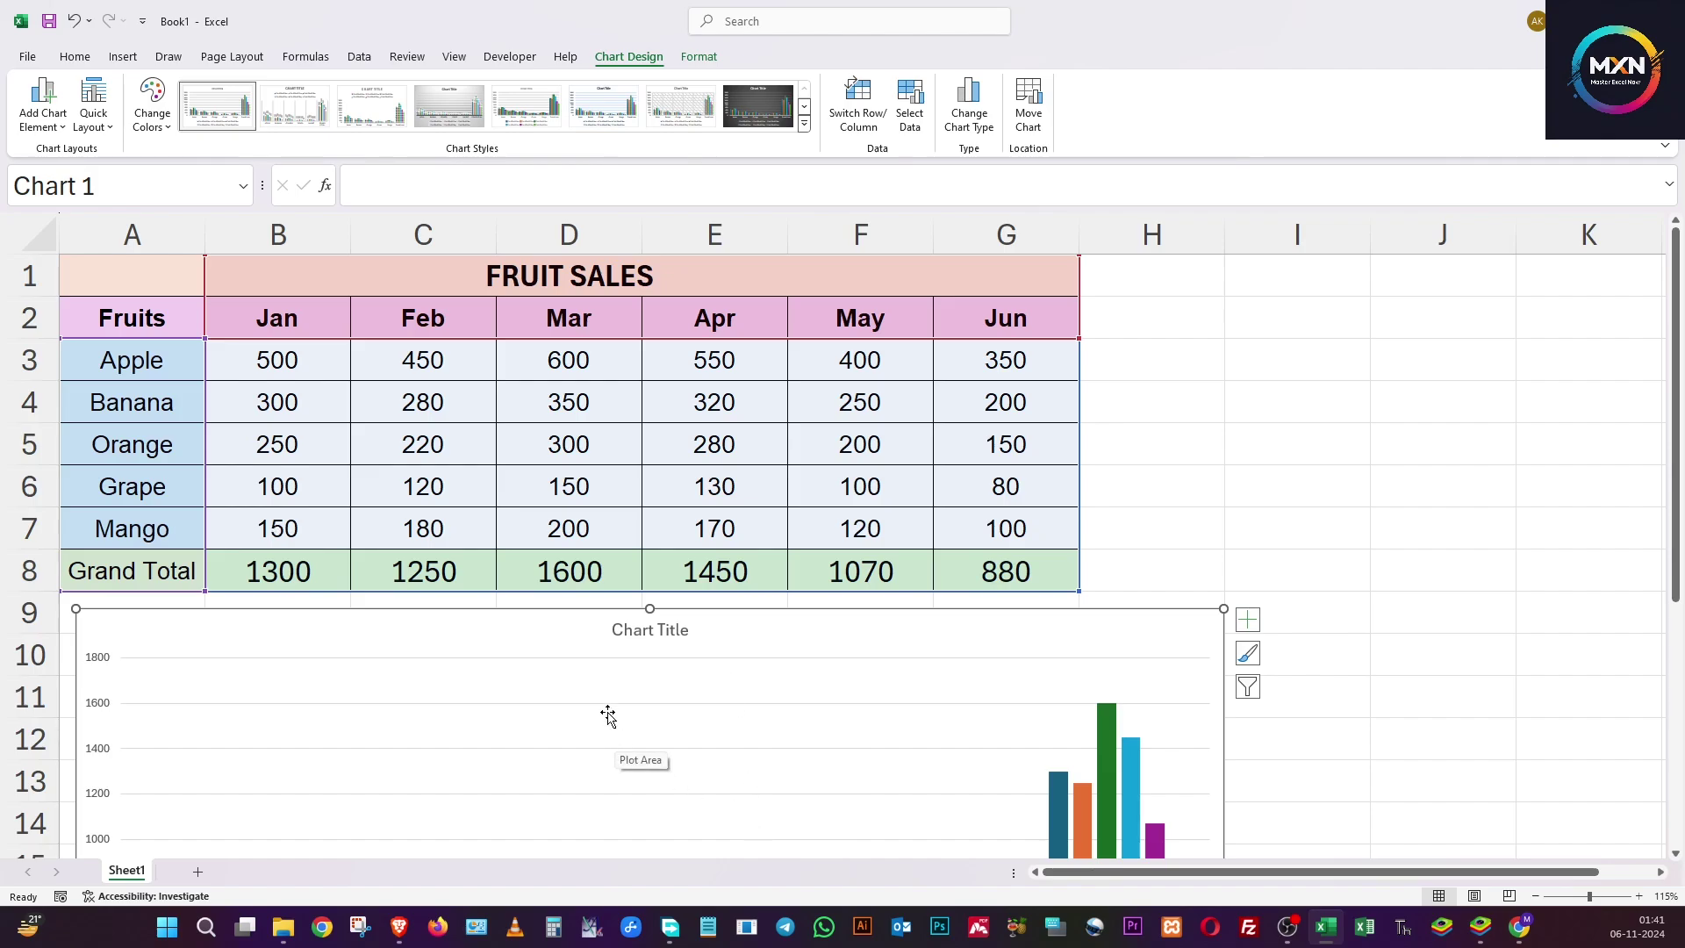
left_click(504, 660)
key("Delete")
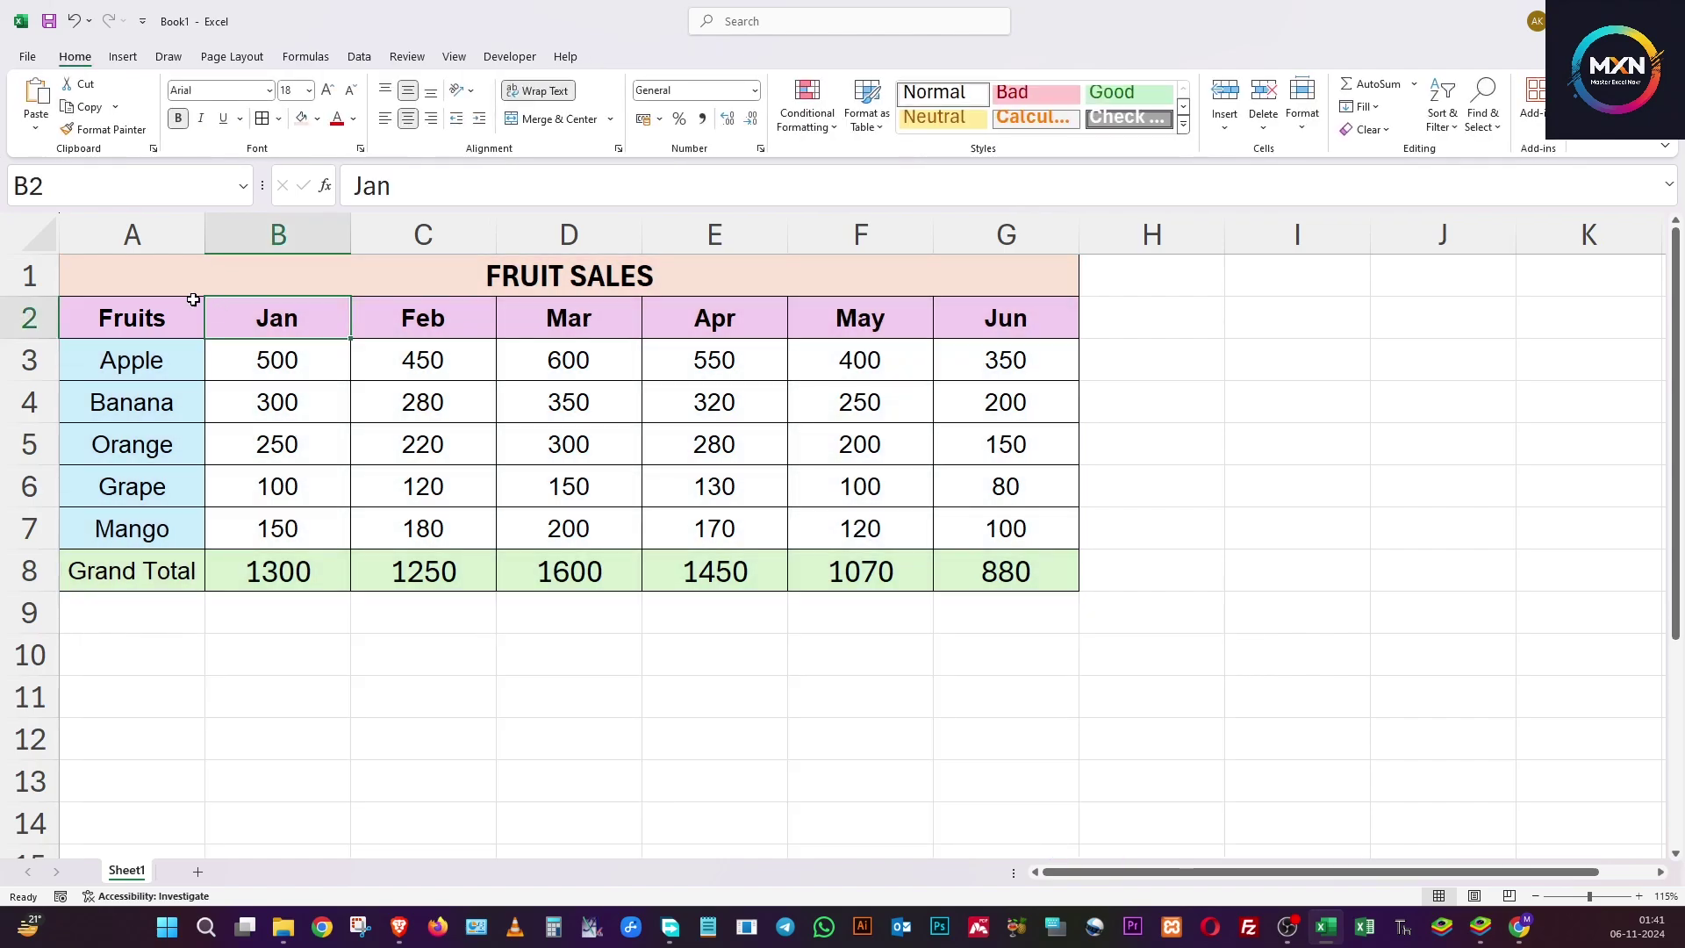
Insert the recommended clustered column chart from A1:G7, leaving out the Grand Total row, with months on the horizontal axis.
left_click_drag(148, 267, 317, 538)
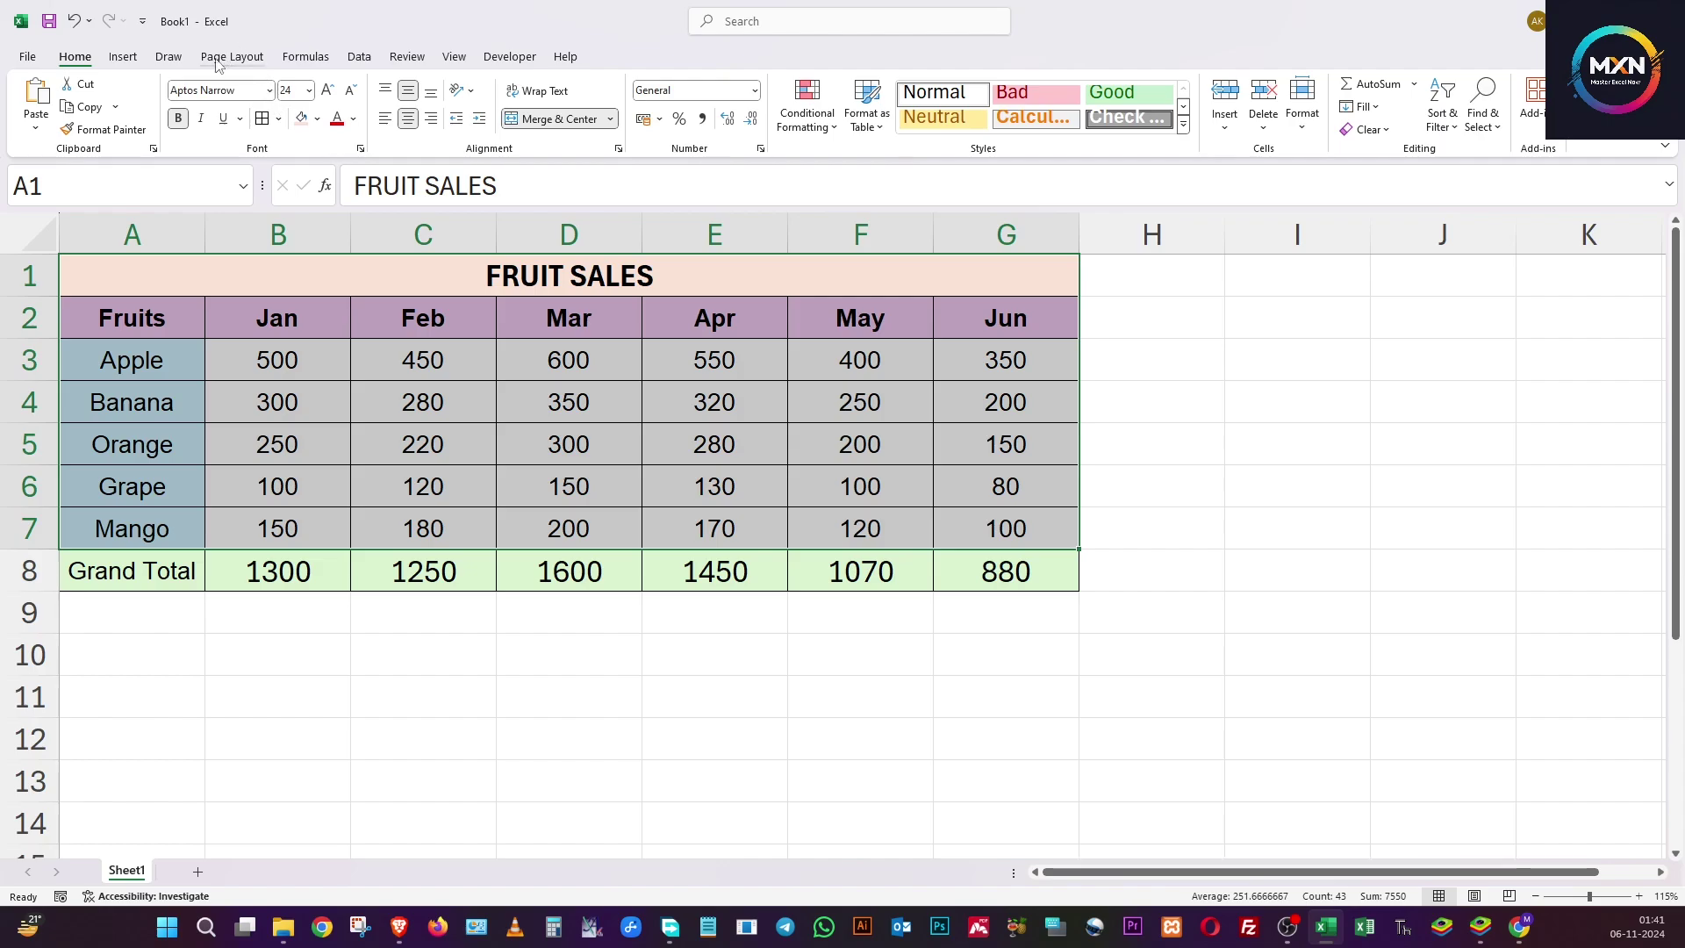
left_click(123, 58)
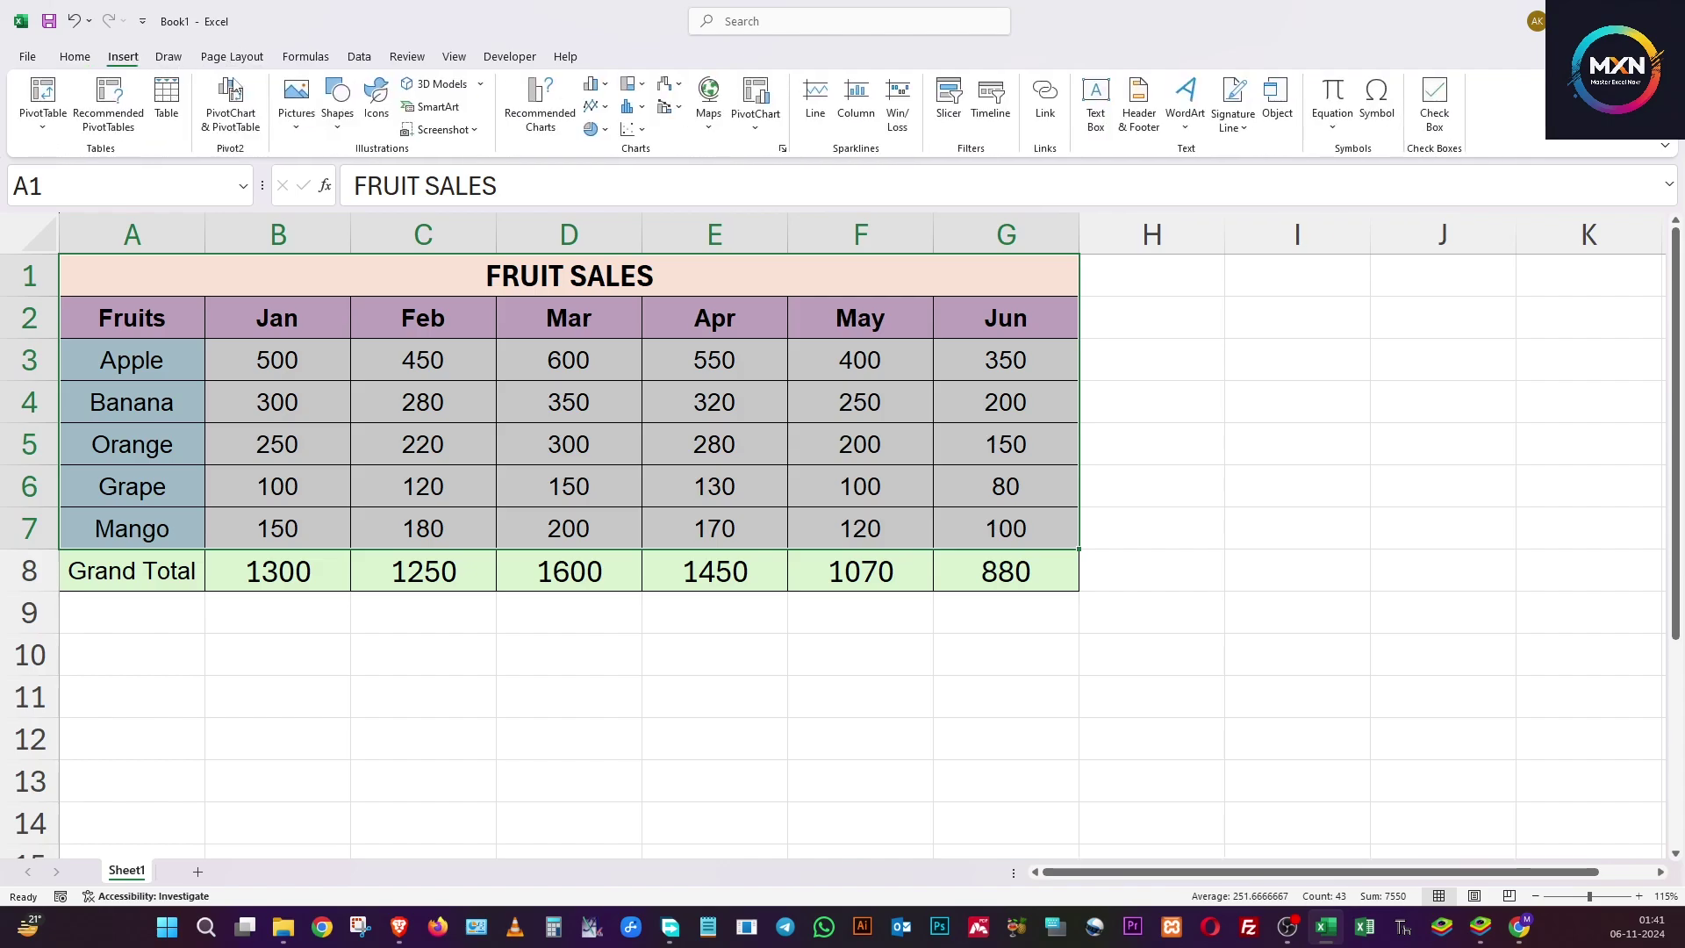
left_click(531, 104)
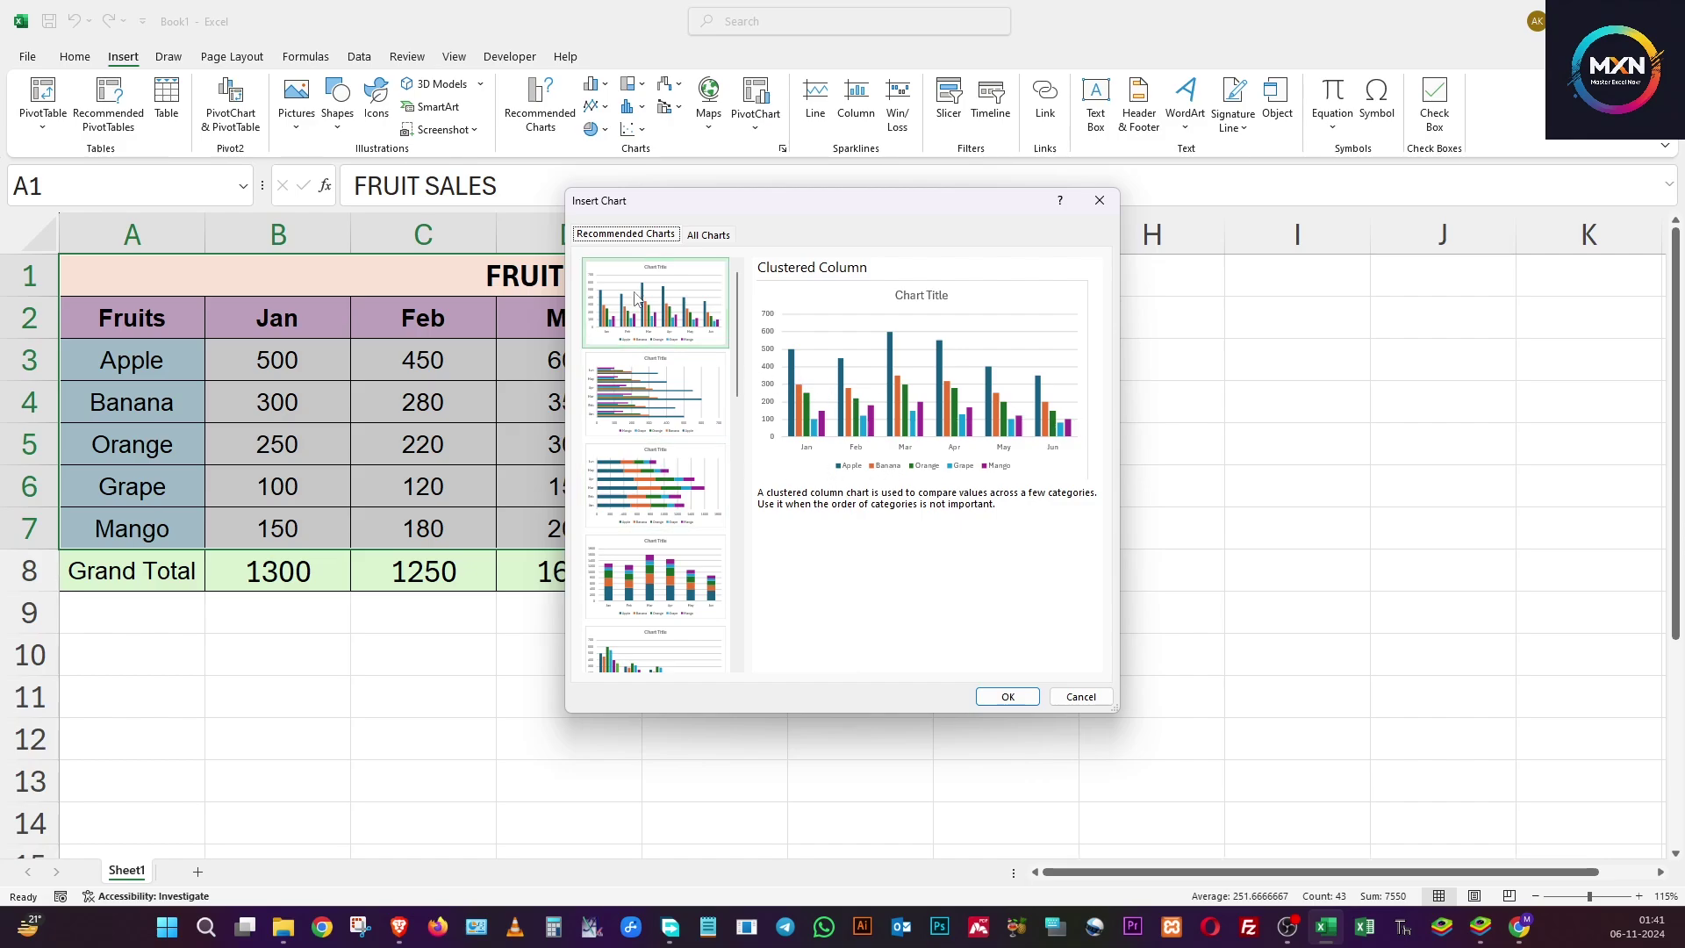
left_click(1006, 696)
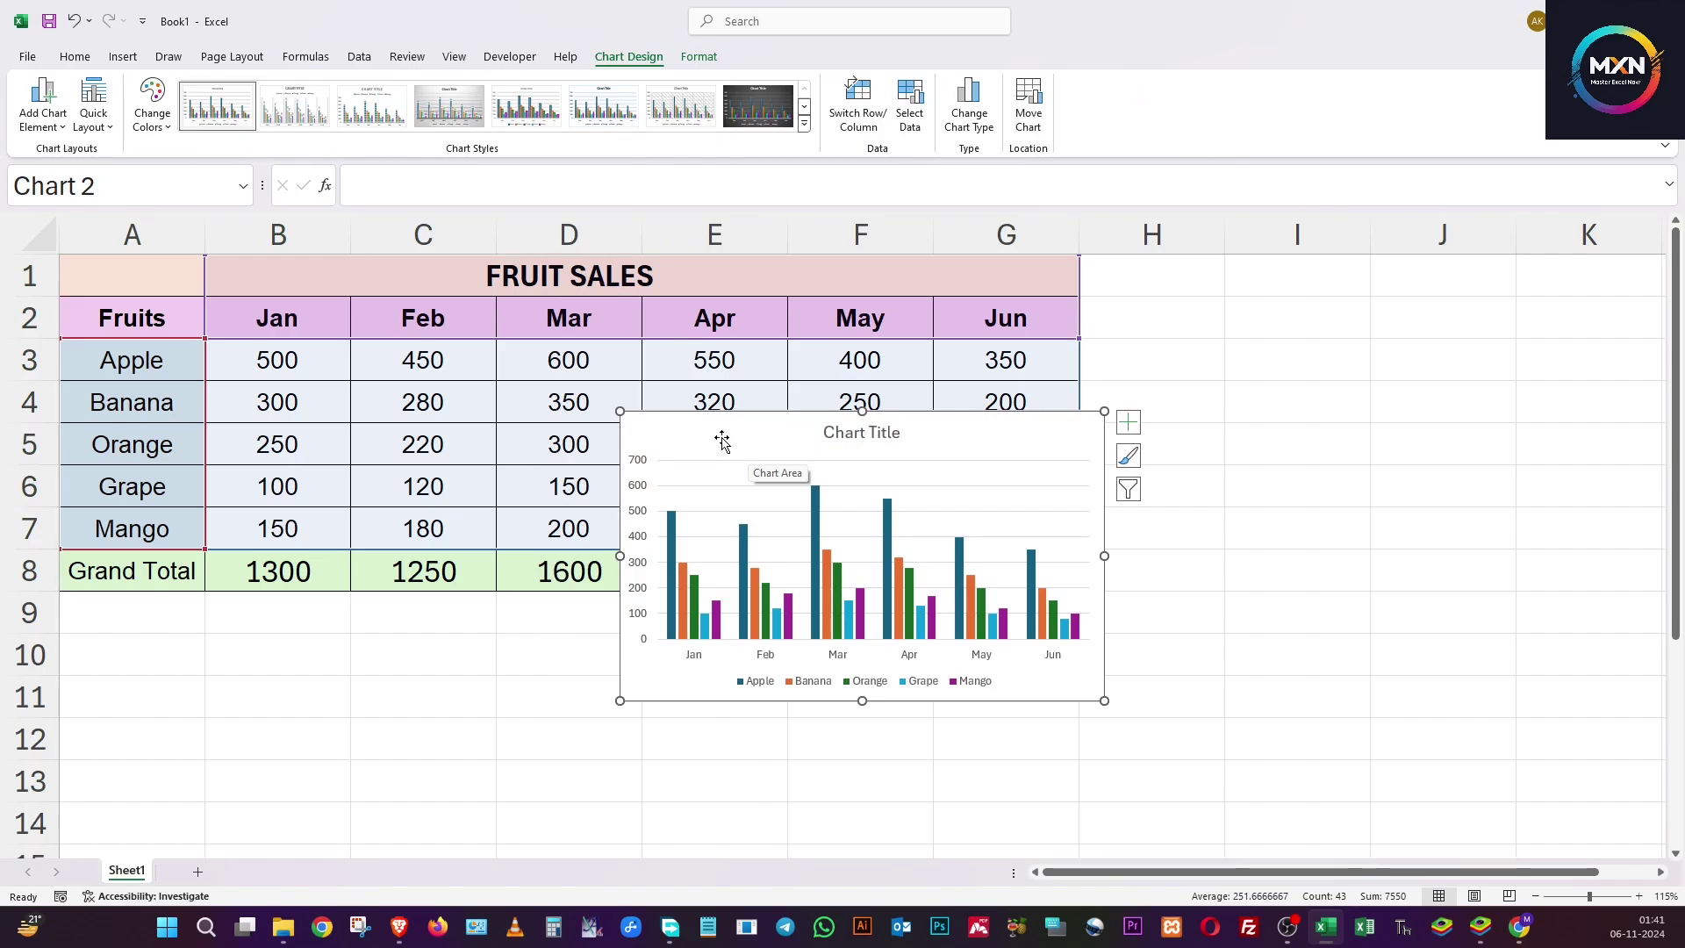
Place the new chart directly below the table at column A and enlarge it to span columns A to G, down to about row 19.
left_click_drag(653, 427, 574, 606)
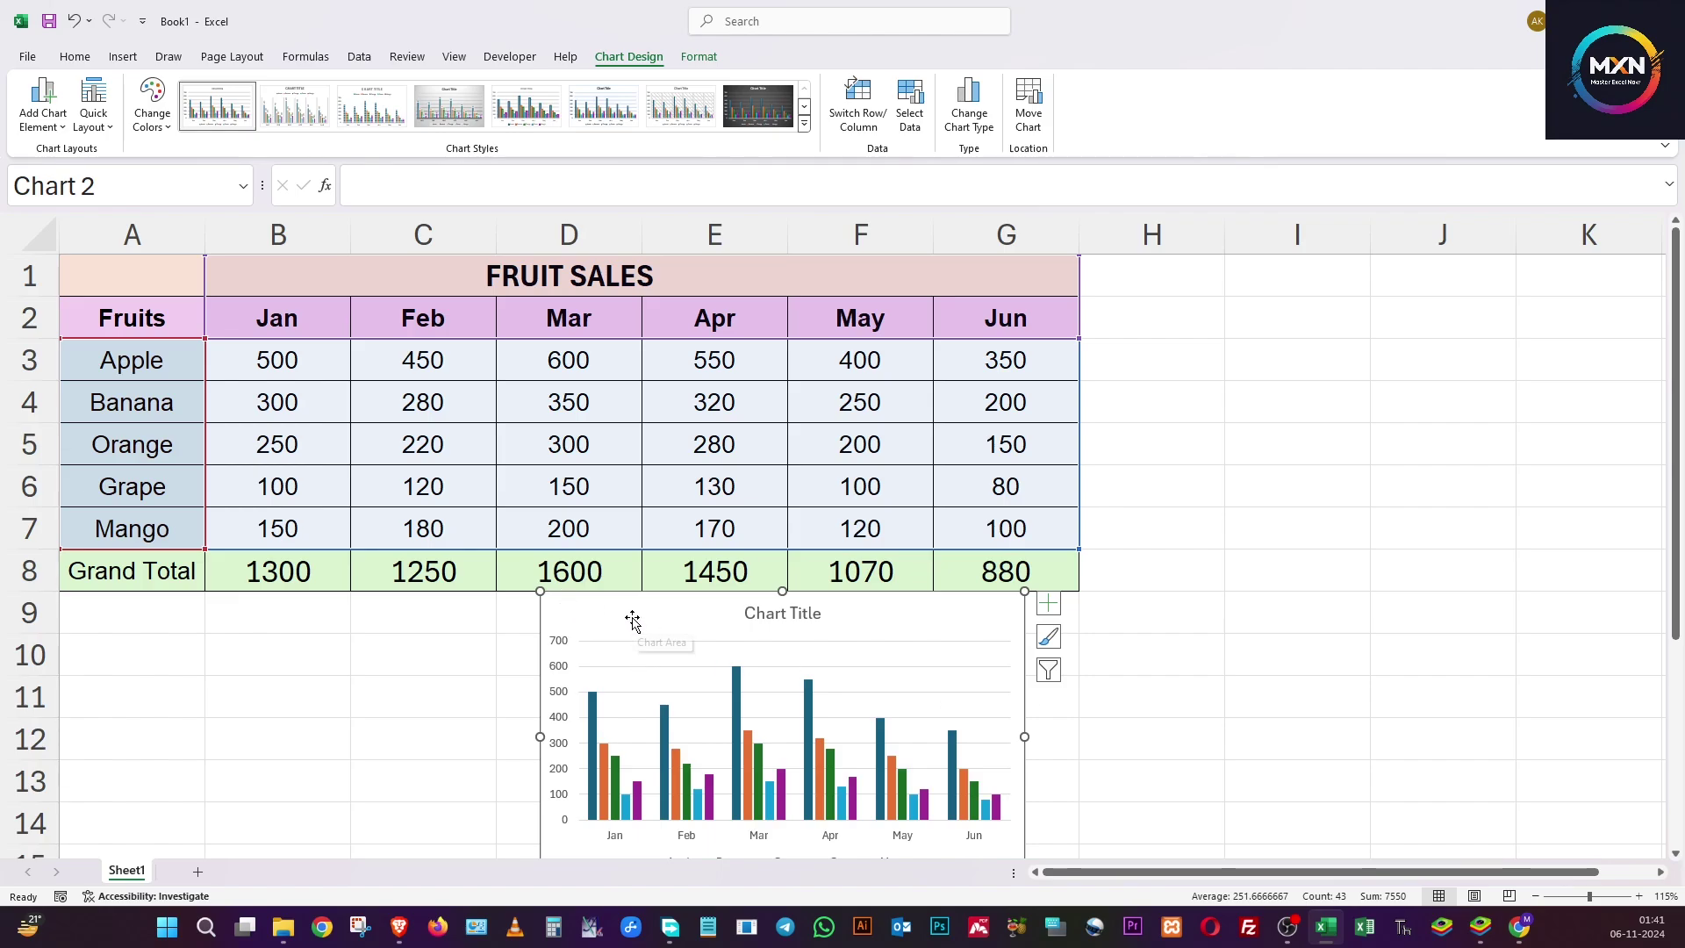
left_click_drag(632, 617, 151, 627)
scroll(158, 628, "down", 3)
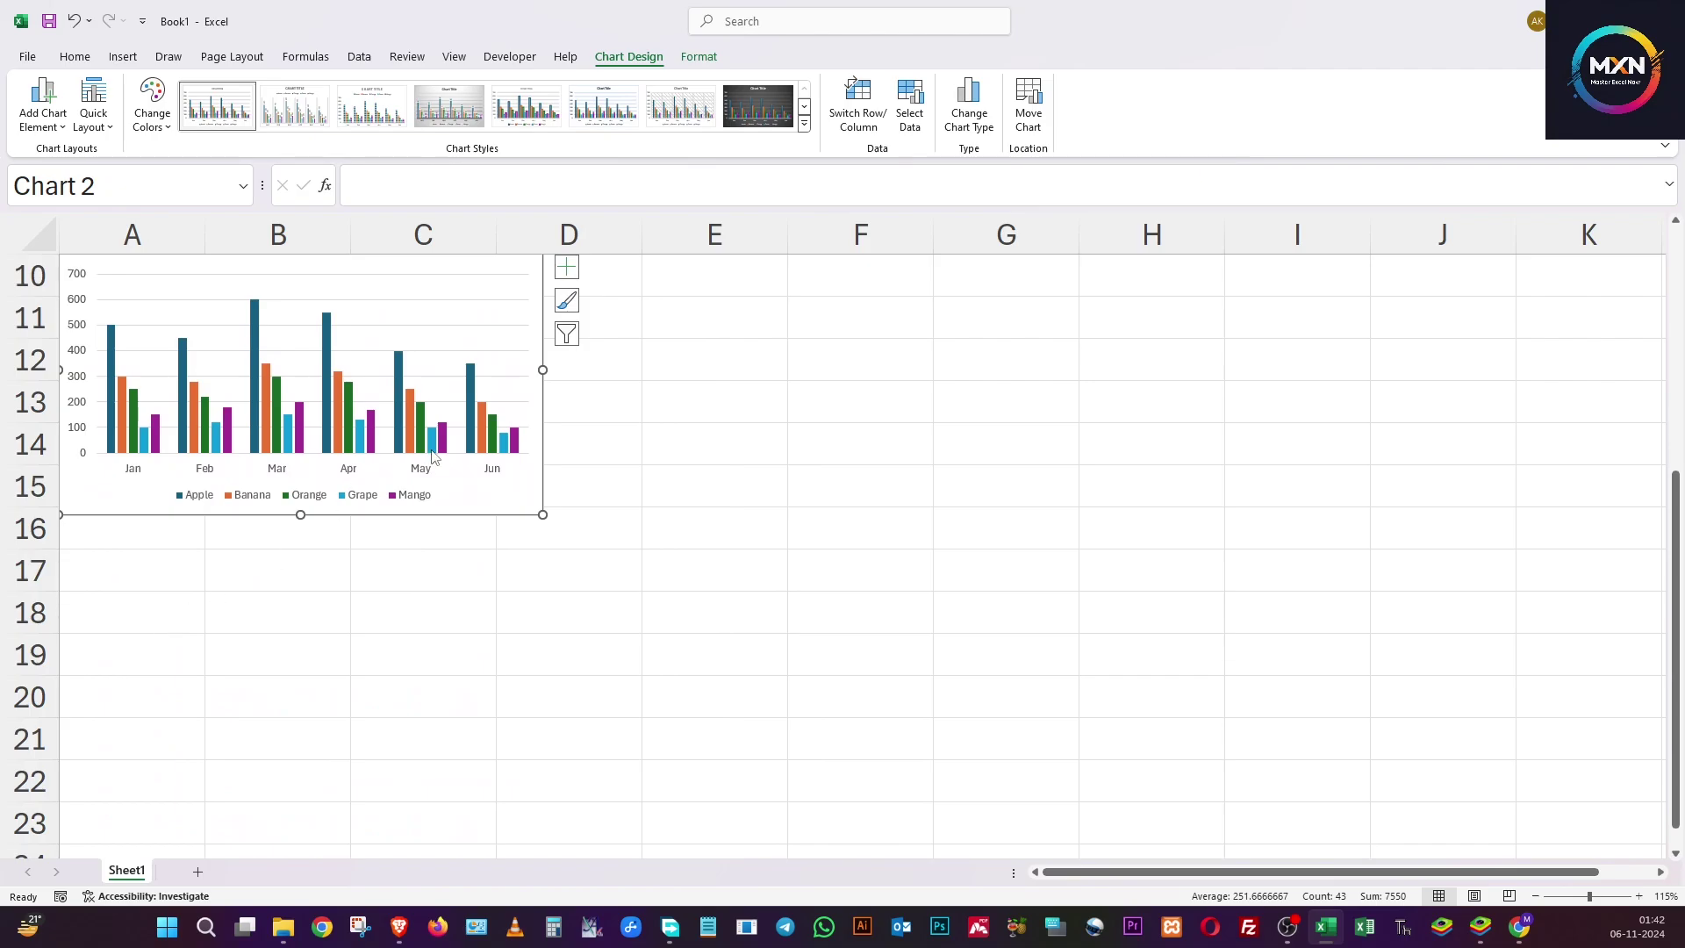
scroll(432, 456, "up", 3)
left_click_drag(544, 642, 1079, 807)
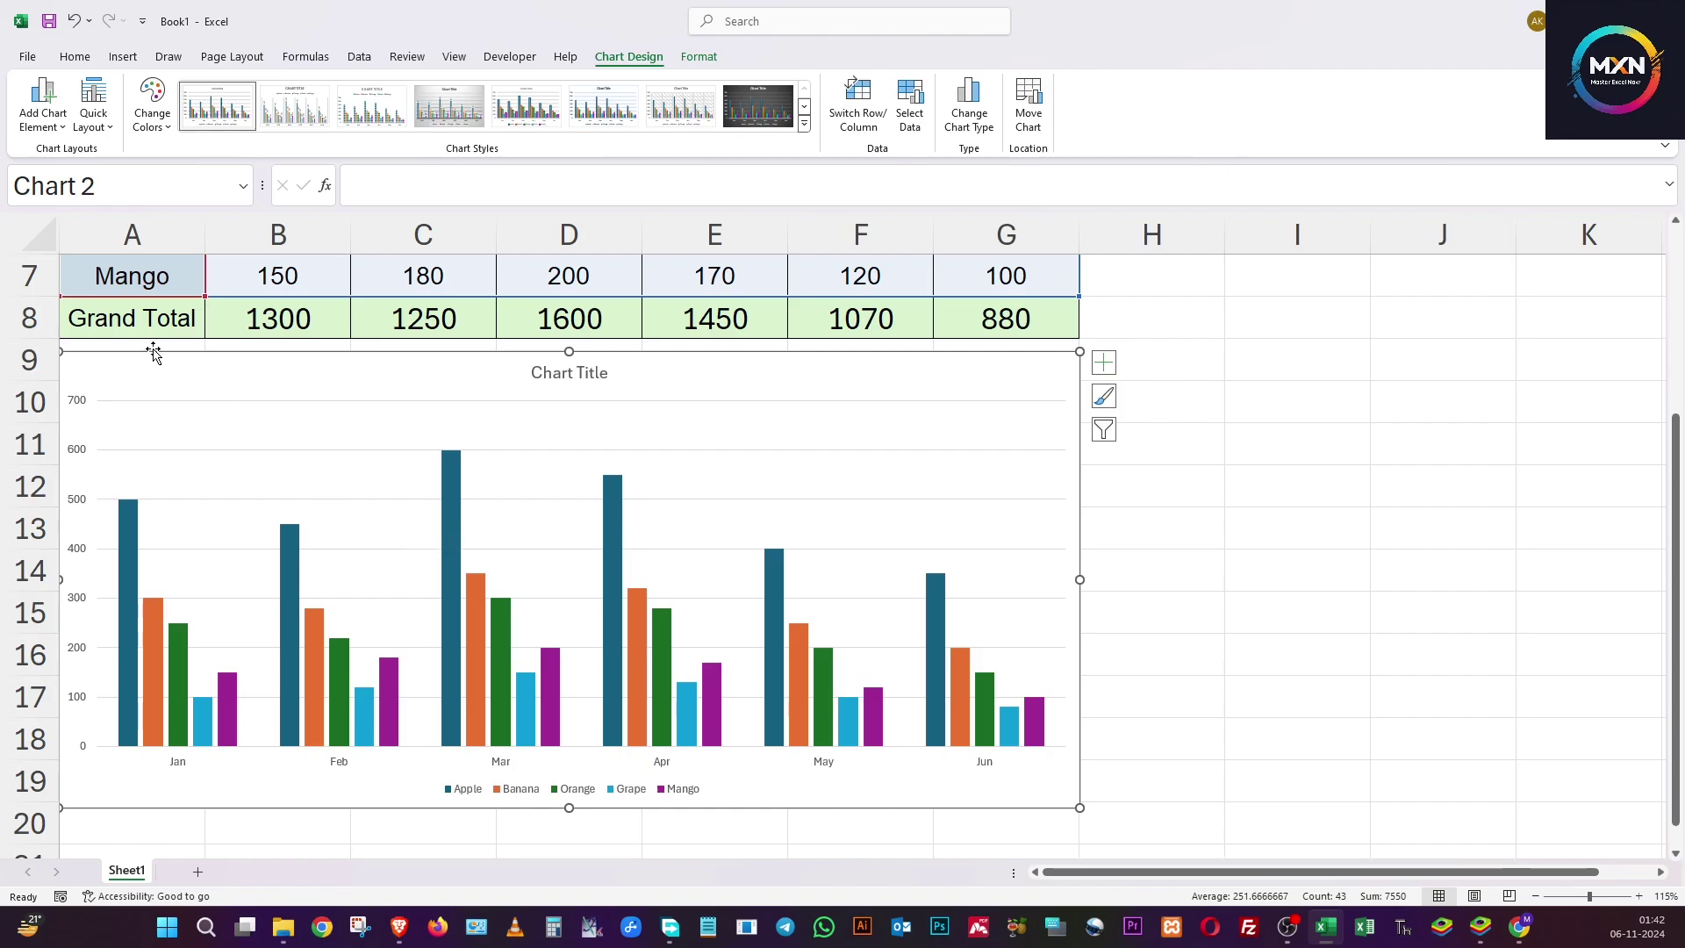
left_click(541, 620)
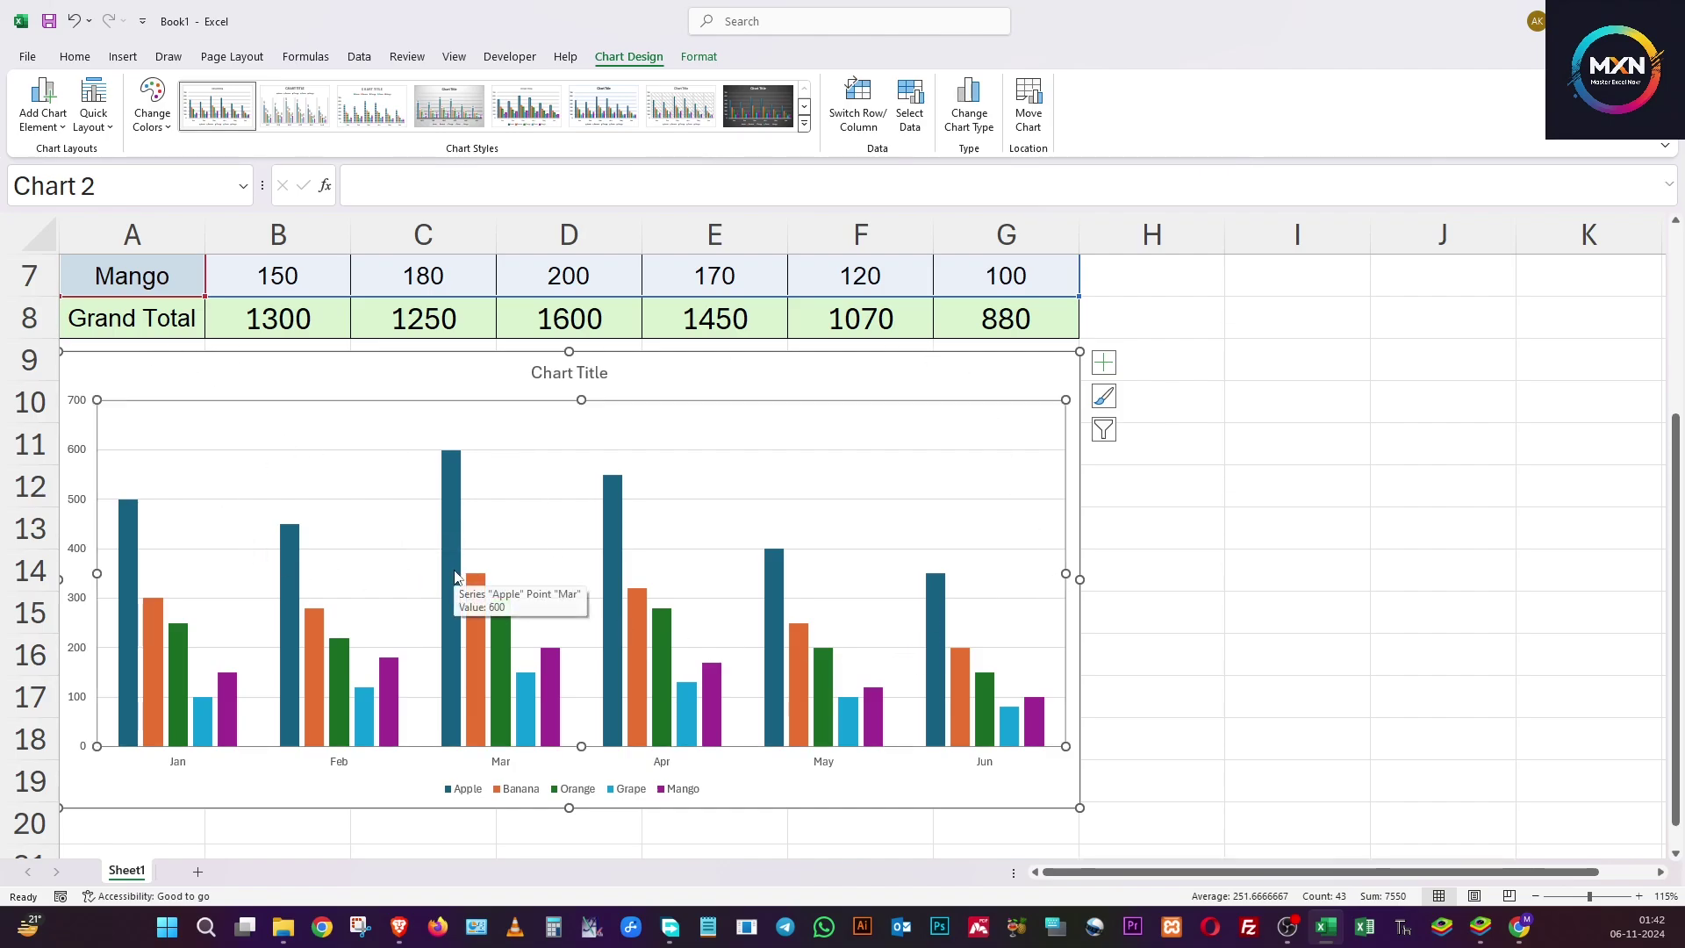
left_click_drag(308, 414, 472, 453)
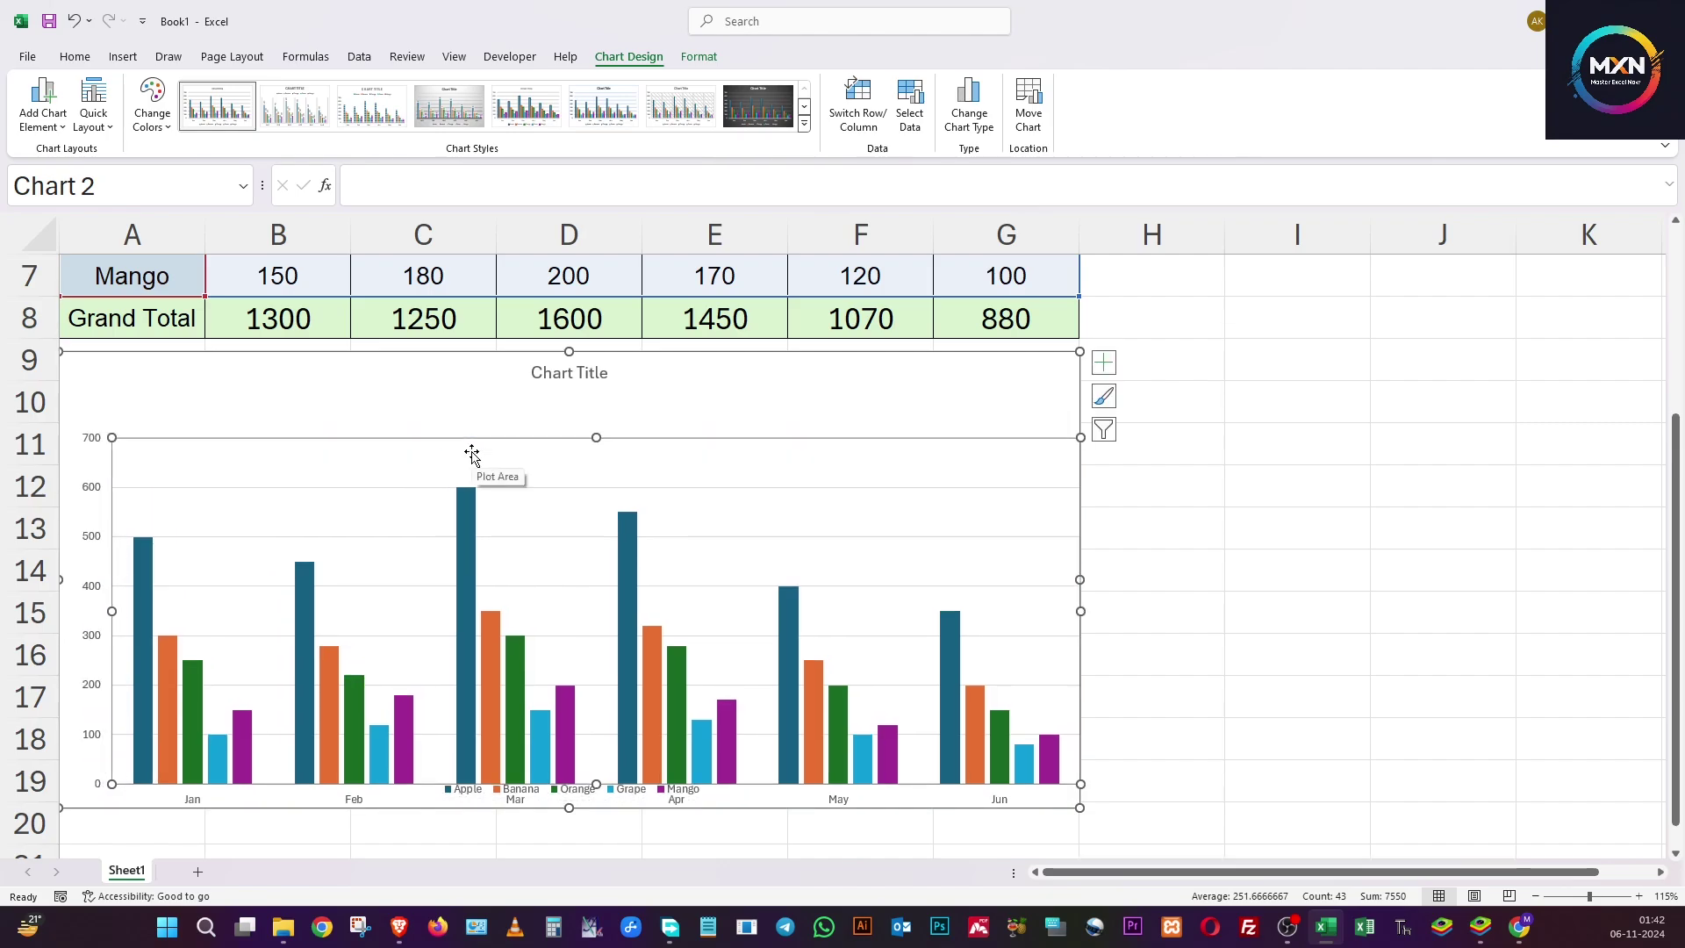
key("ctrl+z")
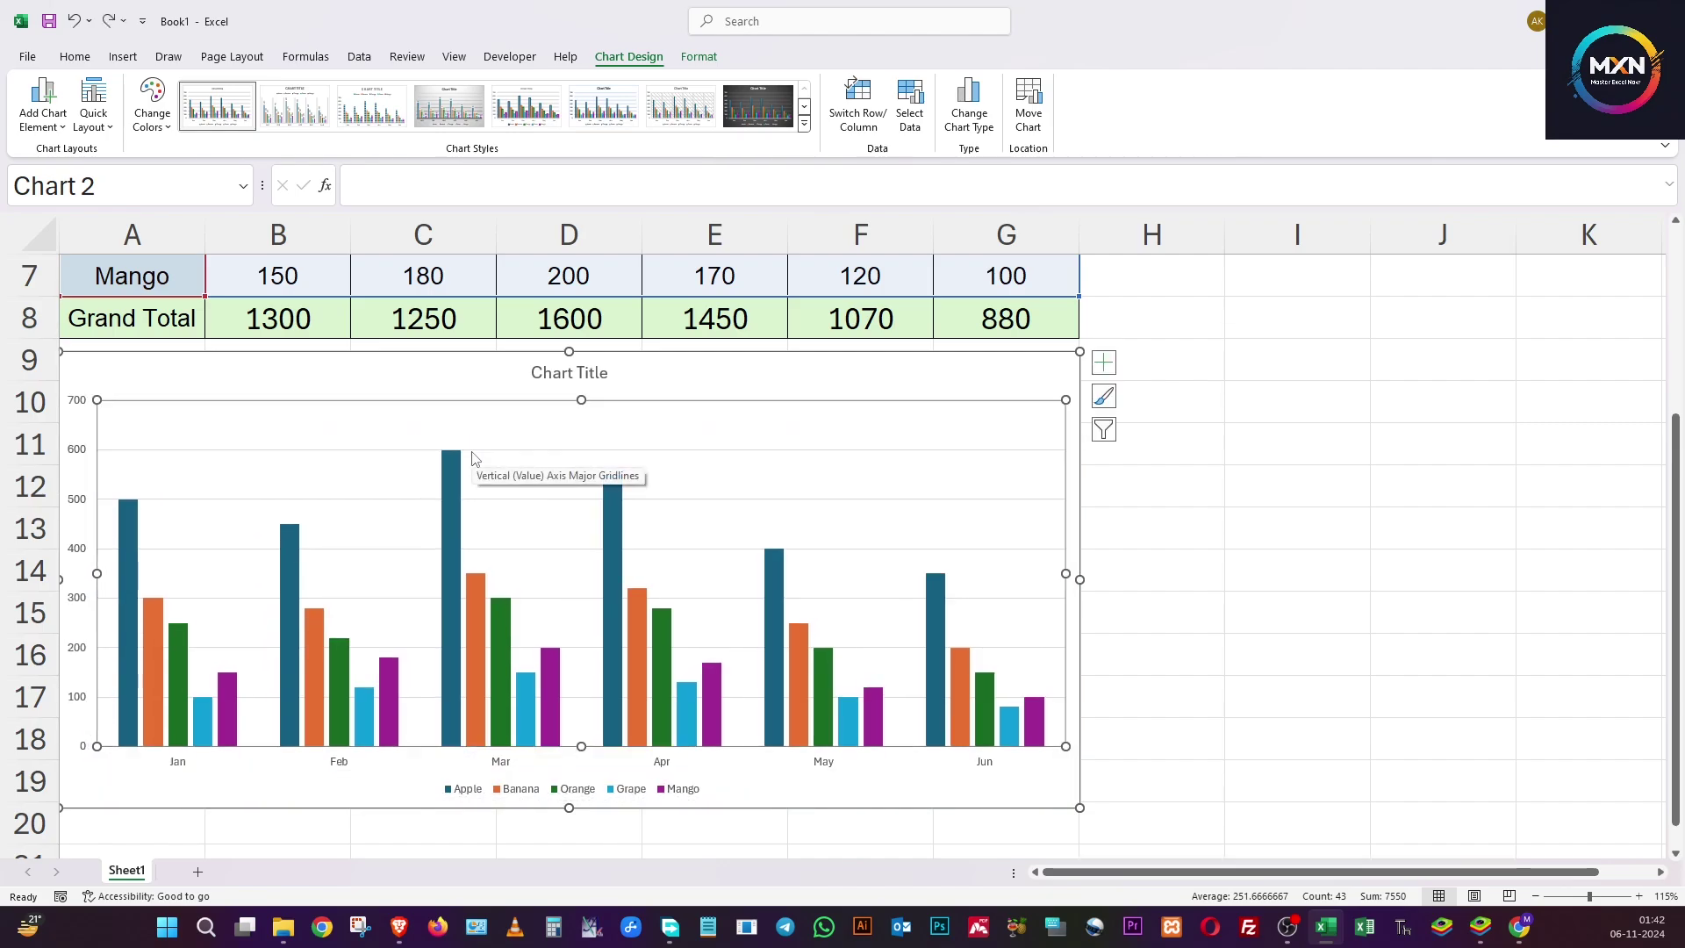
Move the whole chart so that its upper-left corner sits at about cell B10, below the table.
left_click(341, 384)
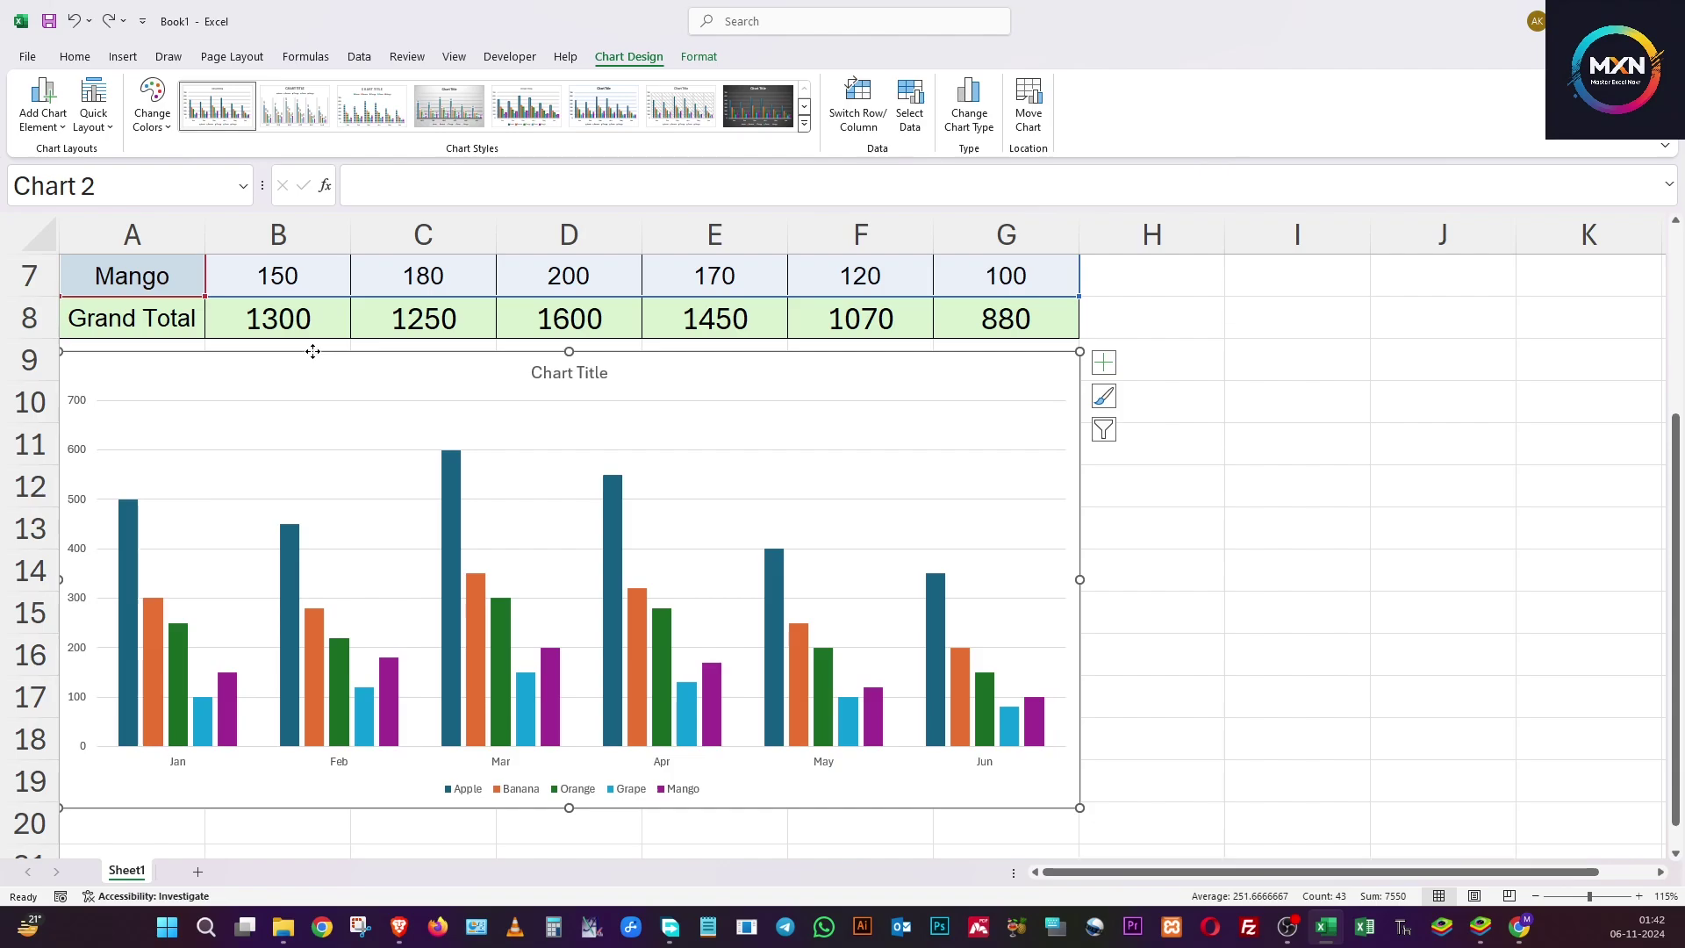
left_click_drag(312, 351, 459, 379)
scroll(459, 379, "down", 3)
scroll(459, 379, "up", 3)
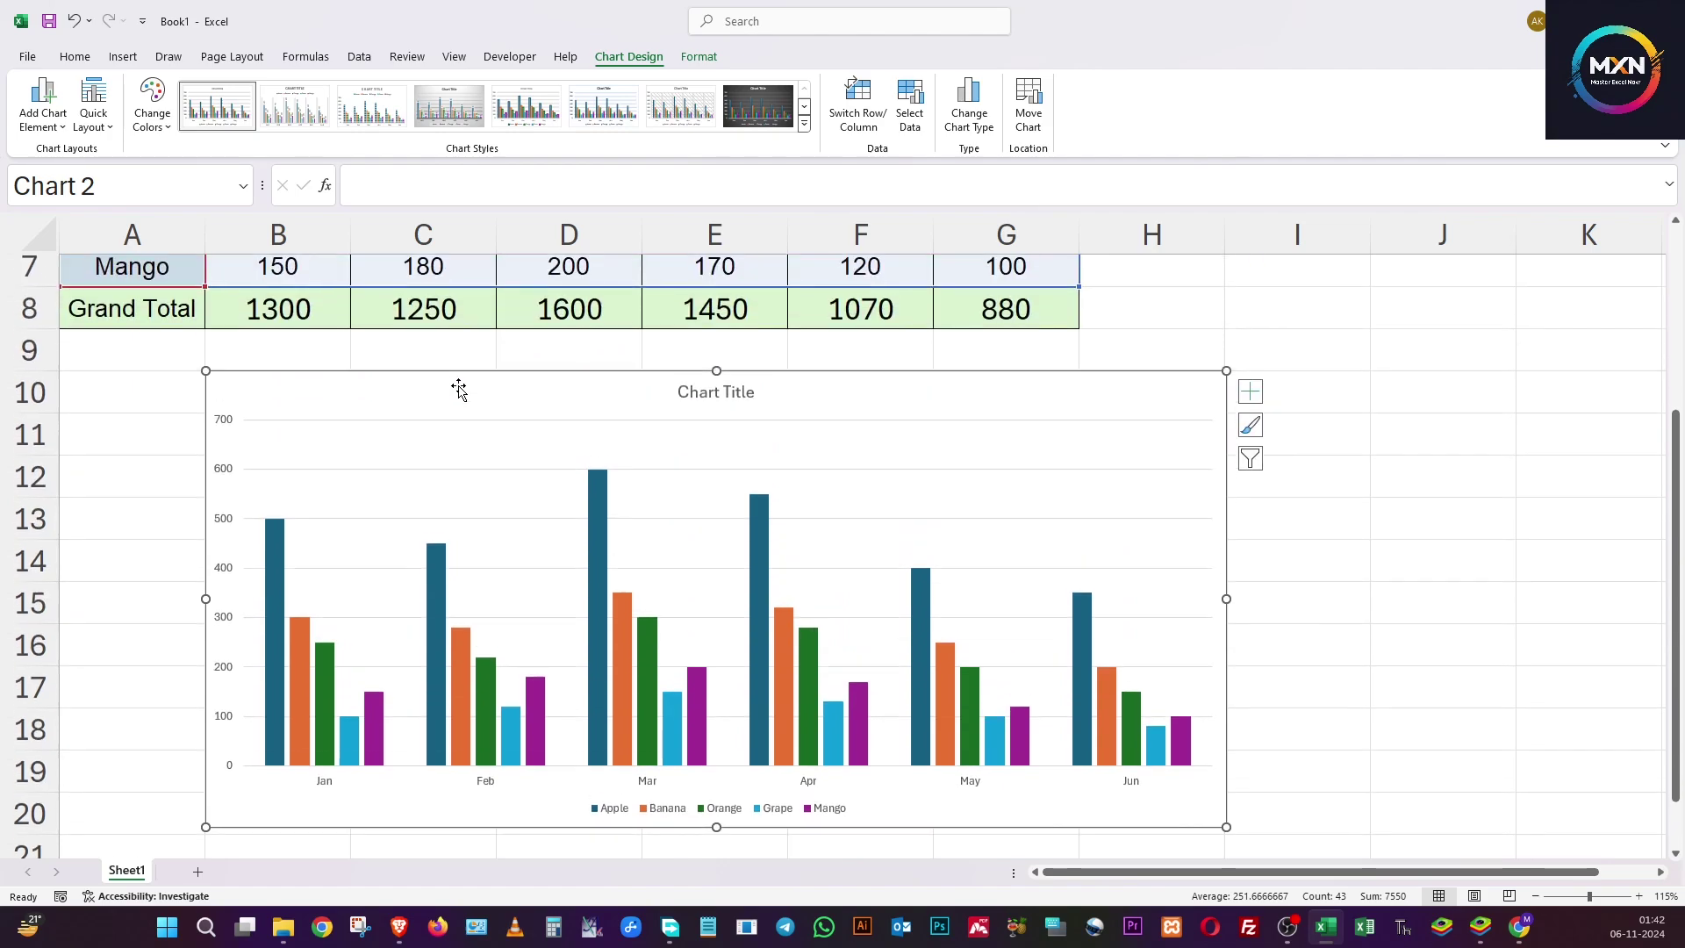
Enlarge the chart to span columns B to J down to about row 23, and apply chart Style 4.
scroll(459, 389, "down", 1)
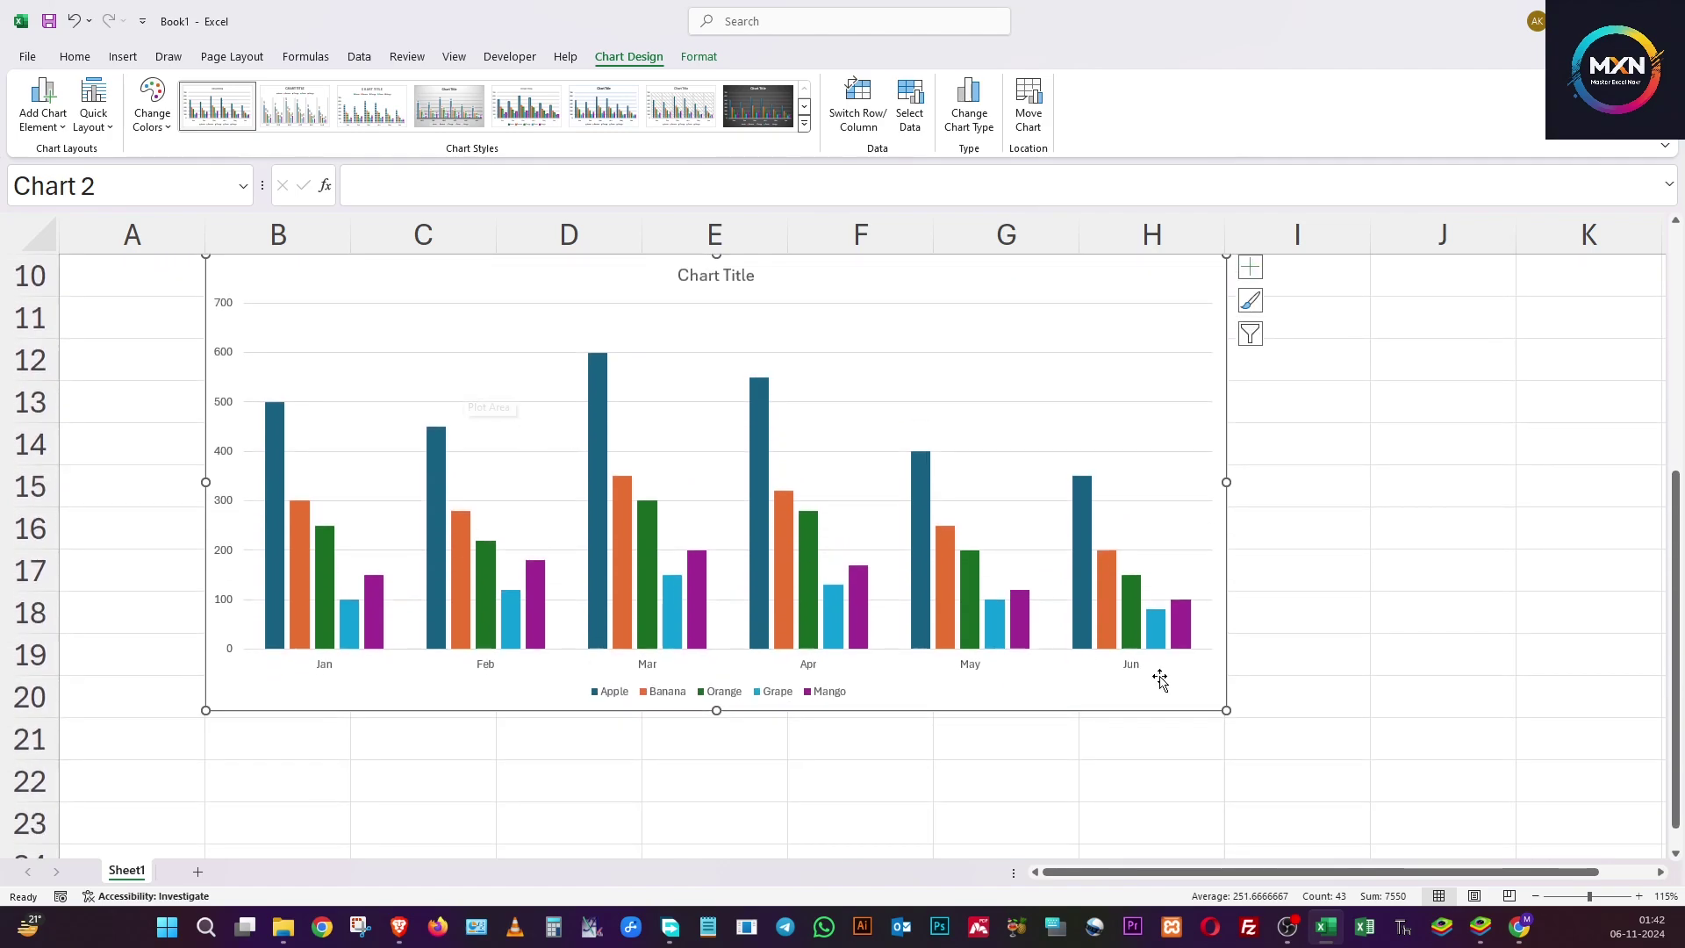
left_click_drag(1227, 712, 1516, 844)
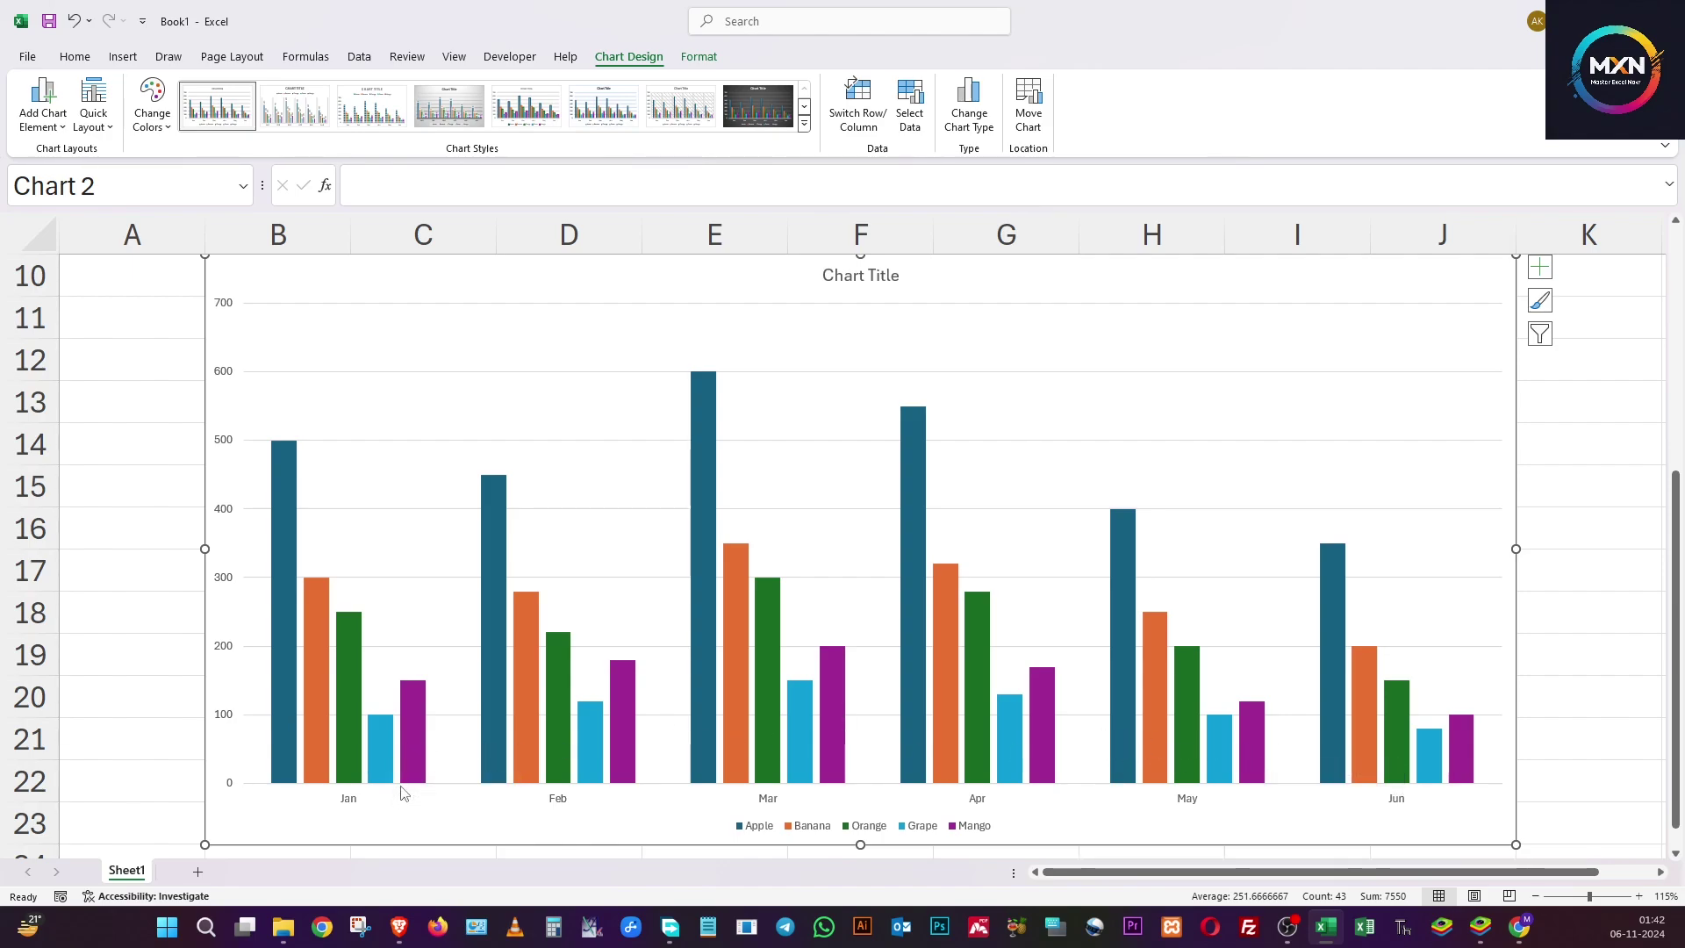
mouse_move(278, 668)
mouse_move(321, 624)
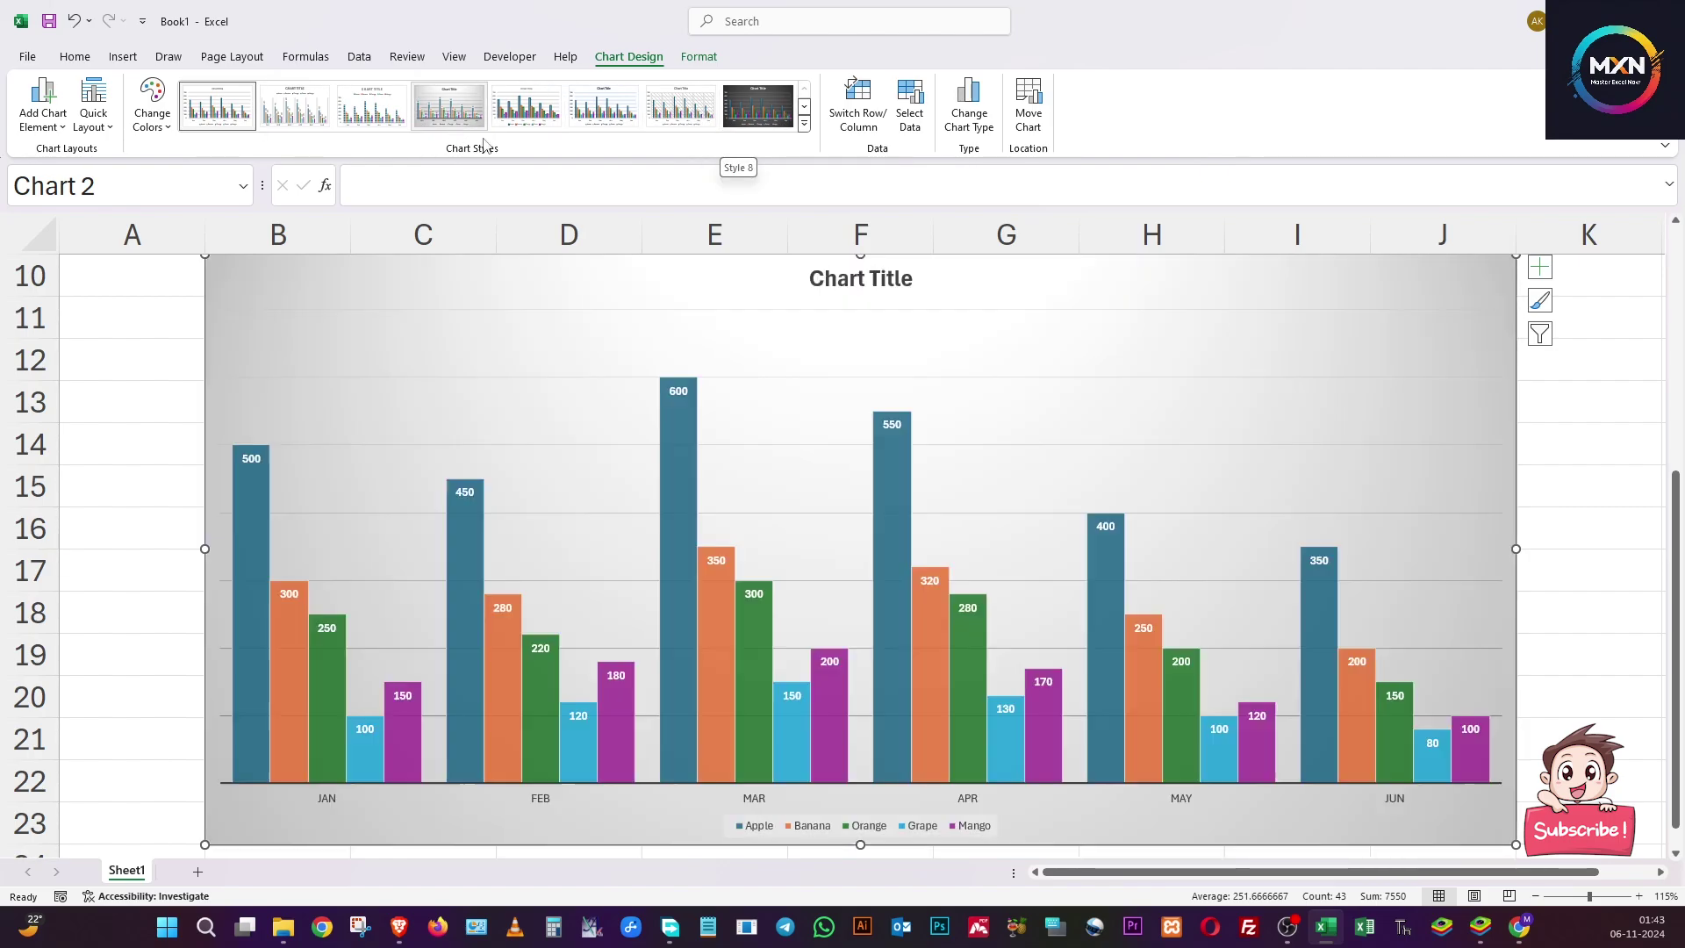
left_click(804, 124)
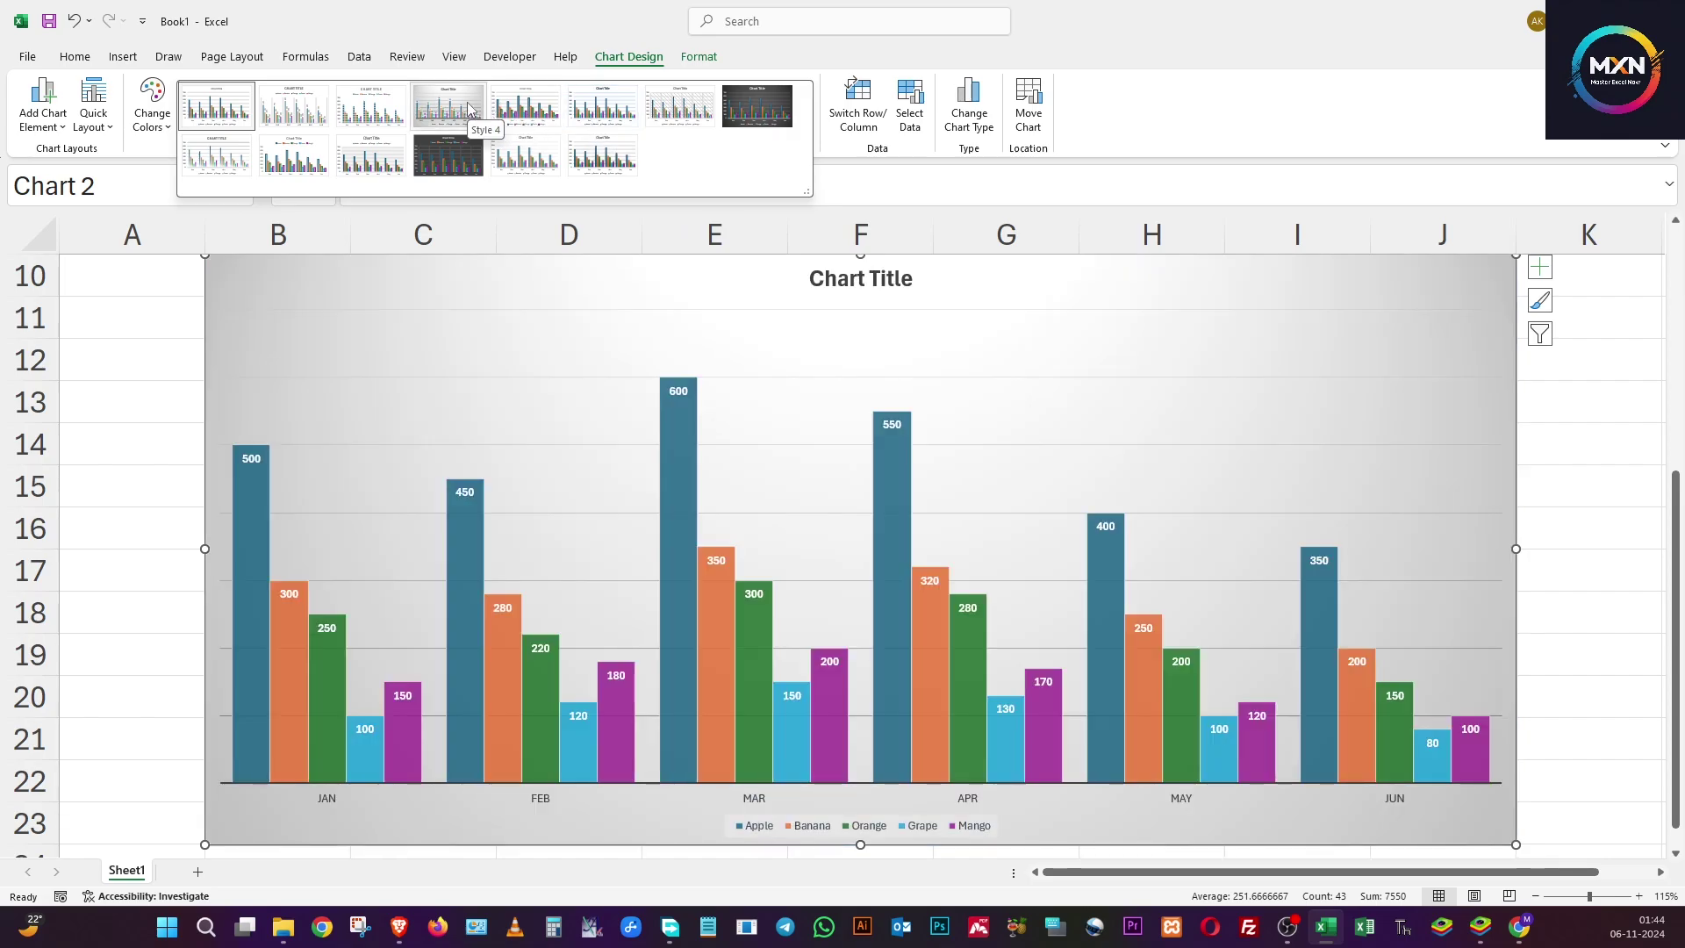
left_click(467, 102)
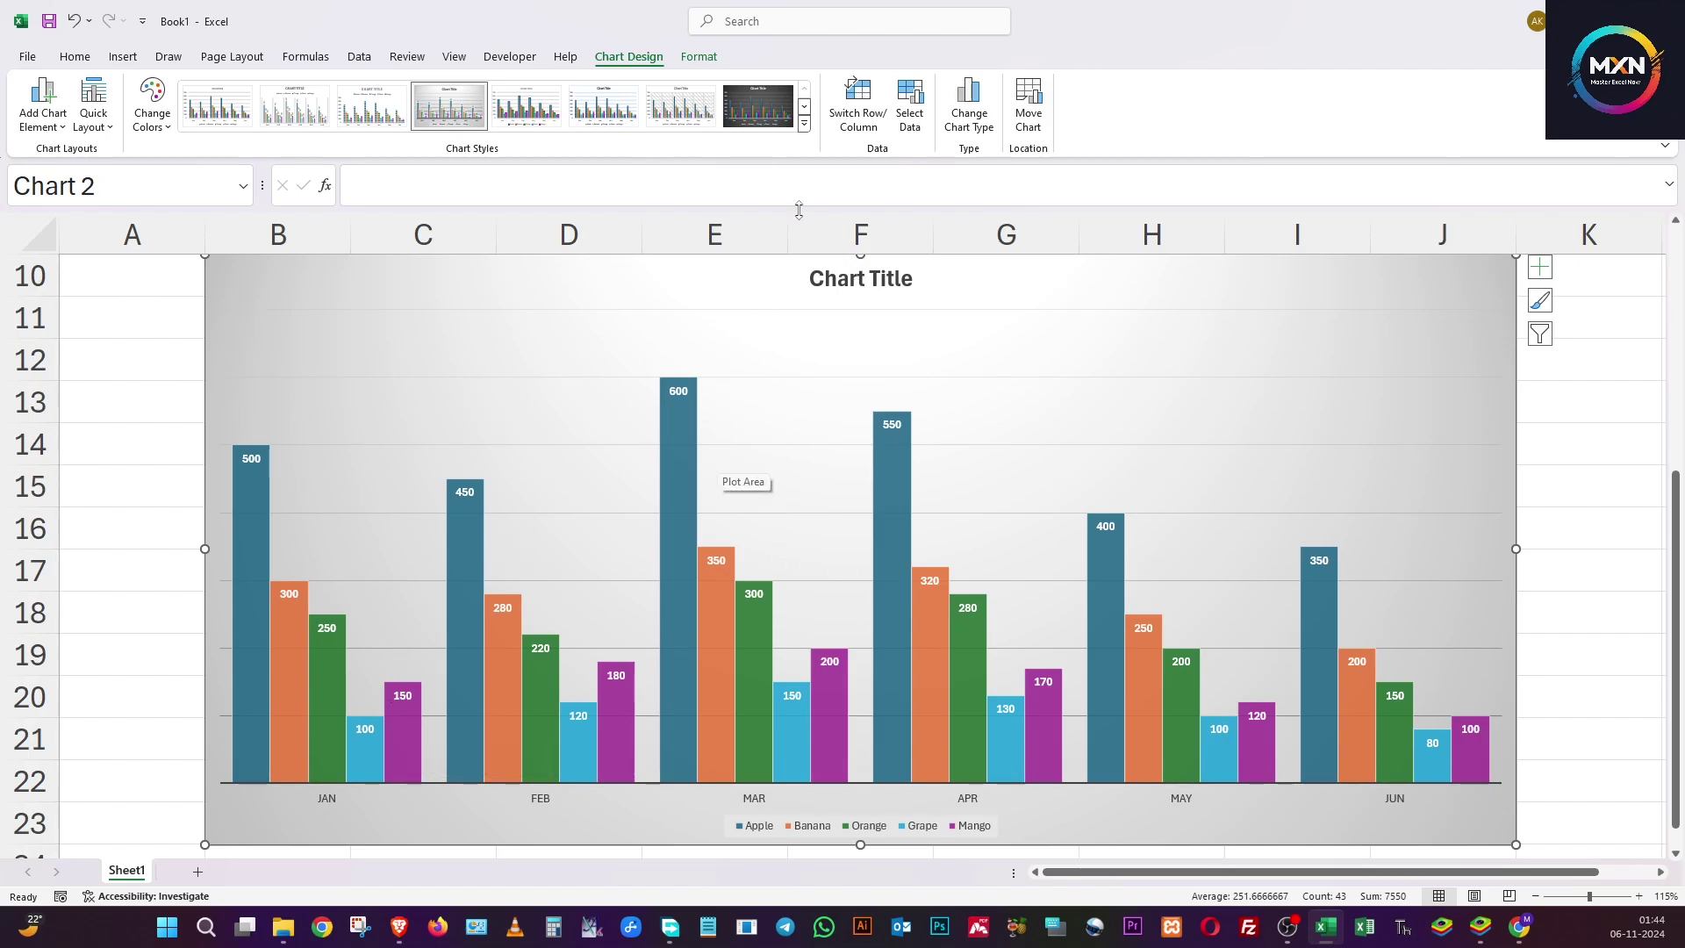
Switch the chart's rows and columns to put the fruits on the horizontal axis, and switch them back to months.
left_click(865, 104)
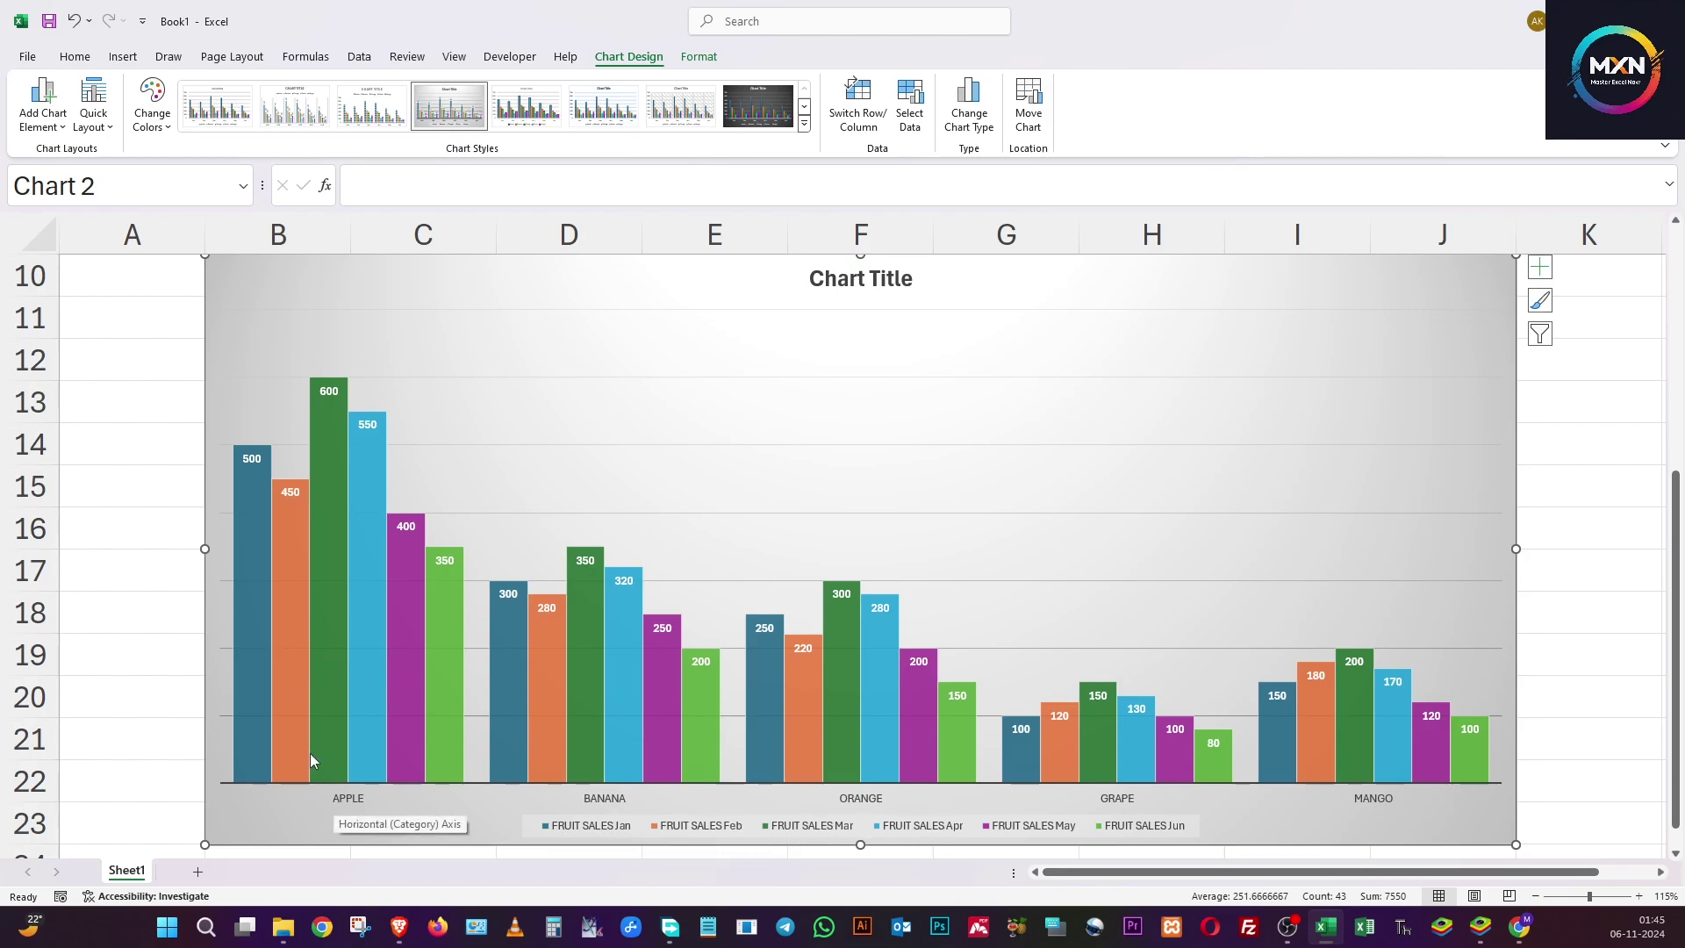
mouse_move(250, 641)
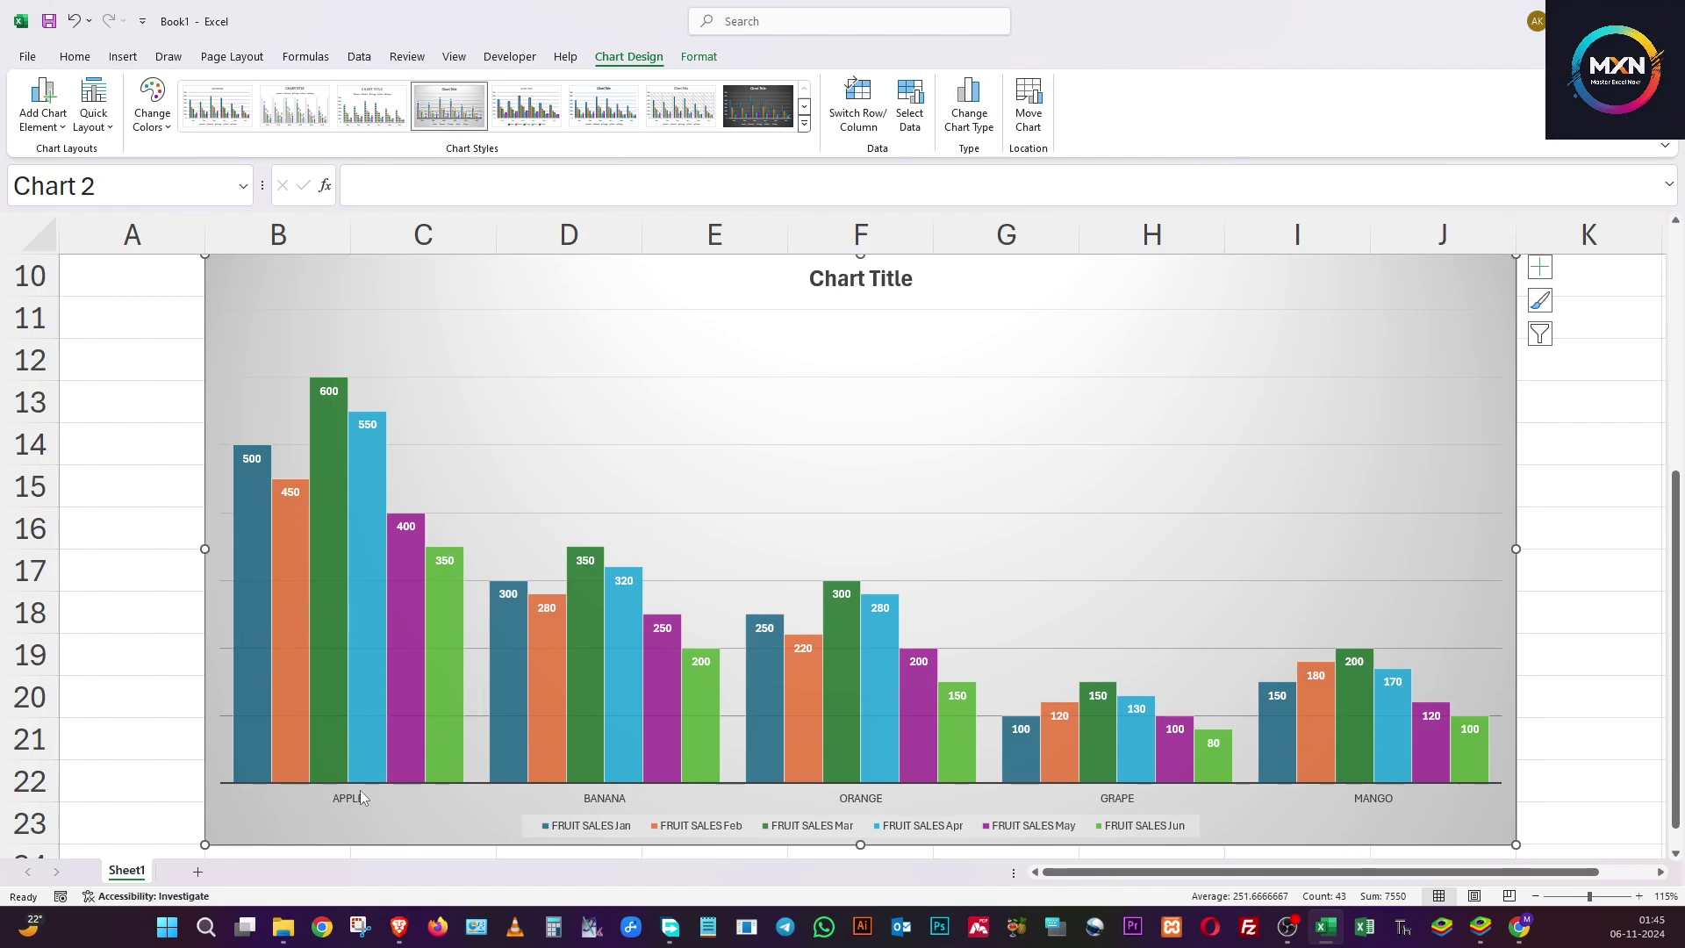
mouse_move(318, 429)
mouse_move(260, 573)
left_click(858, 101)
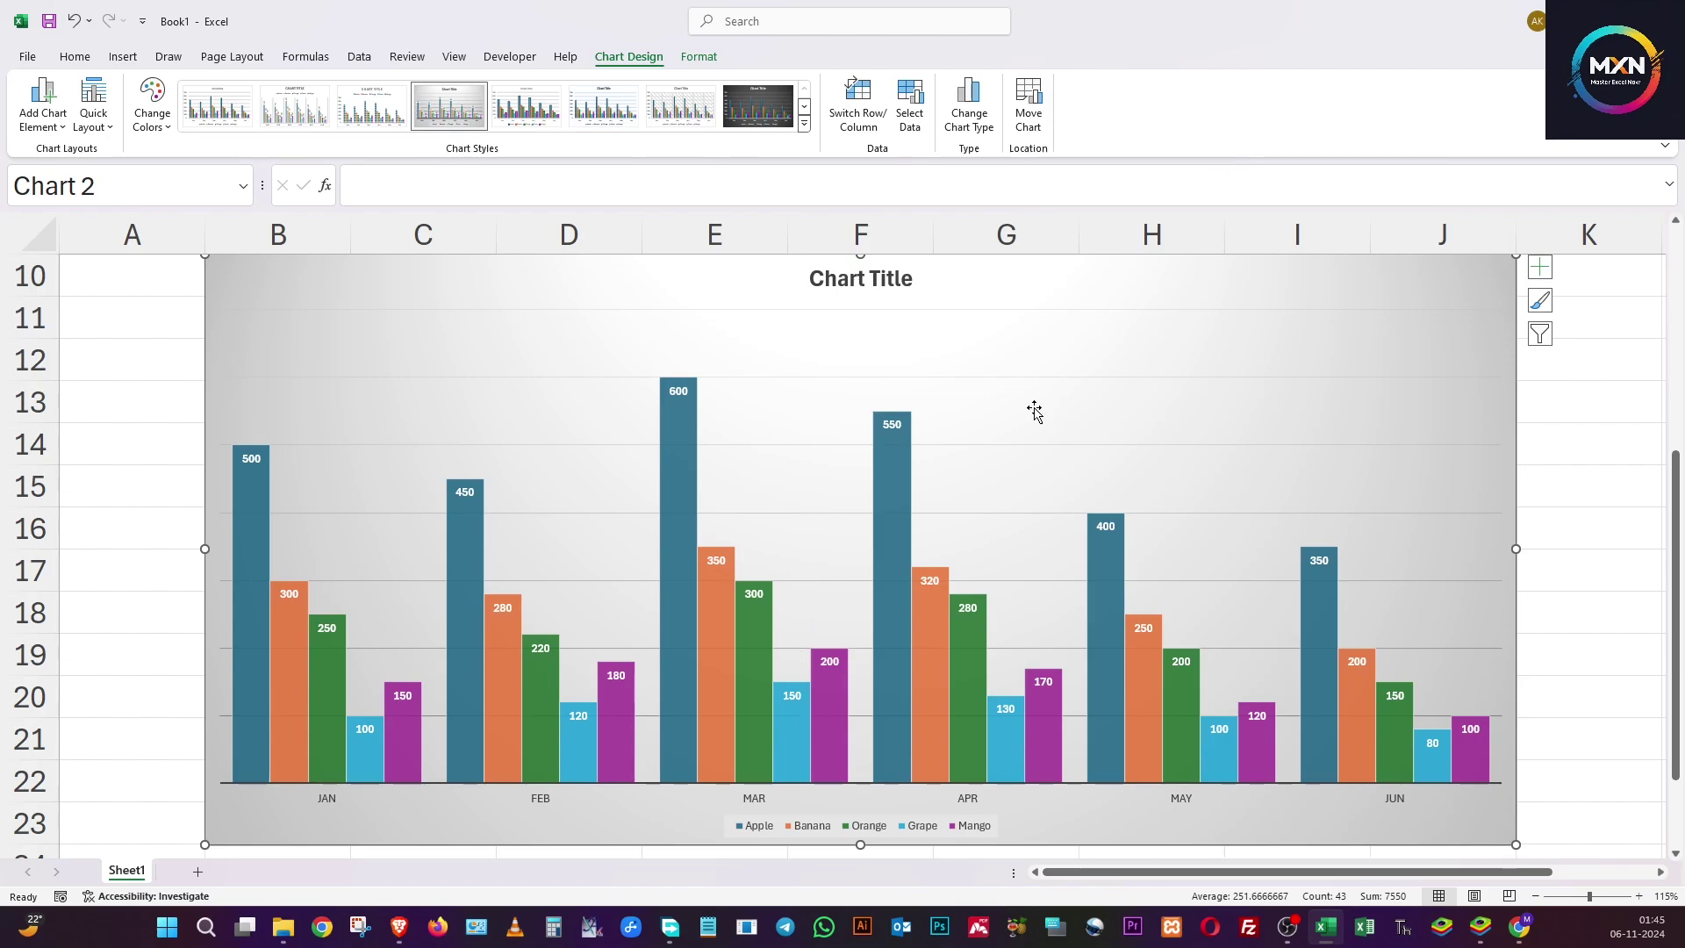
mouse_move(841, 752)
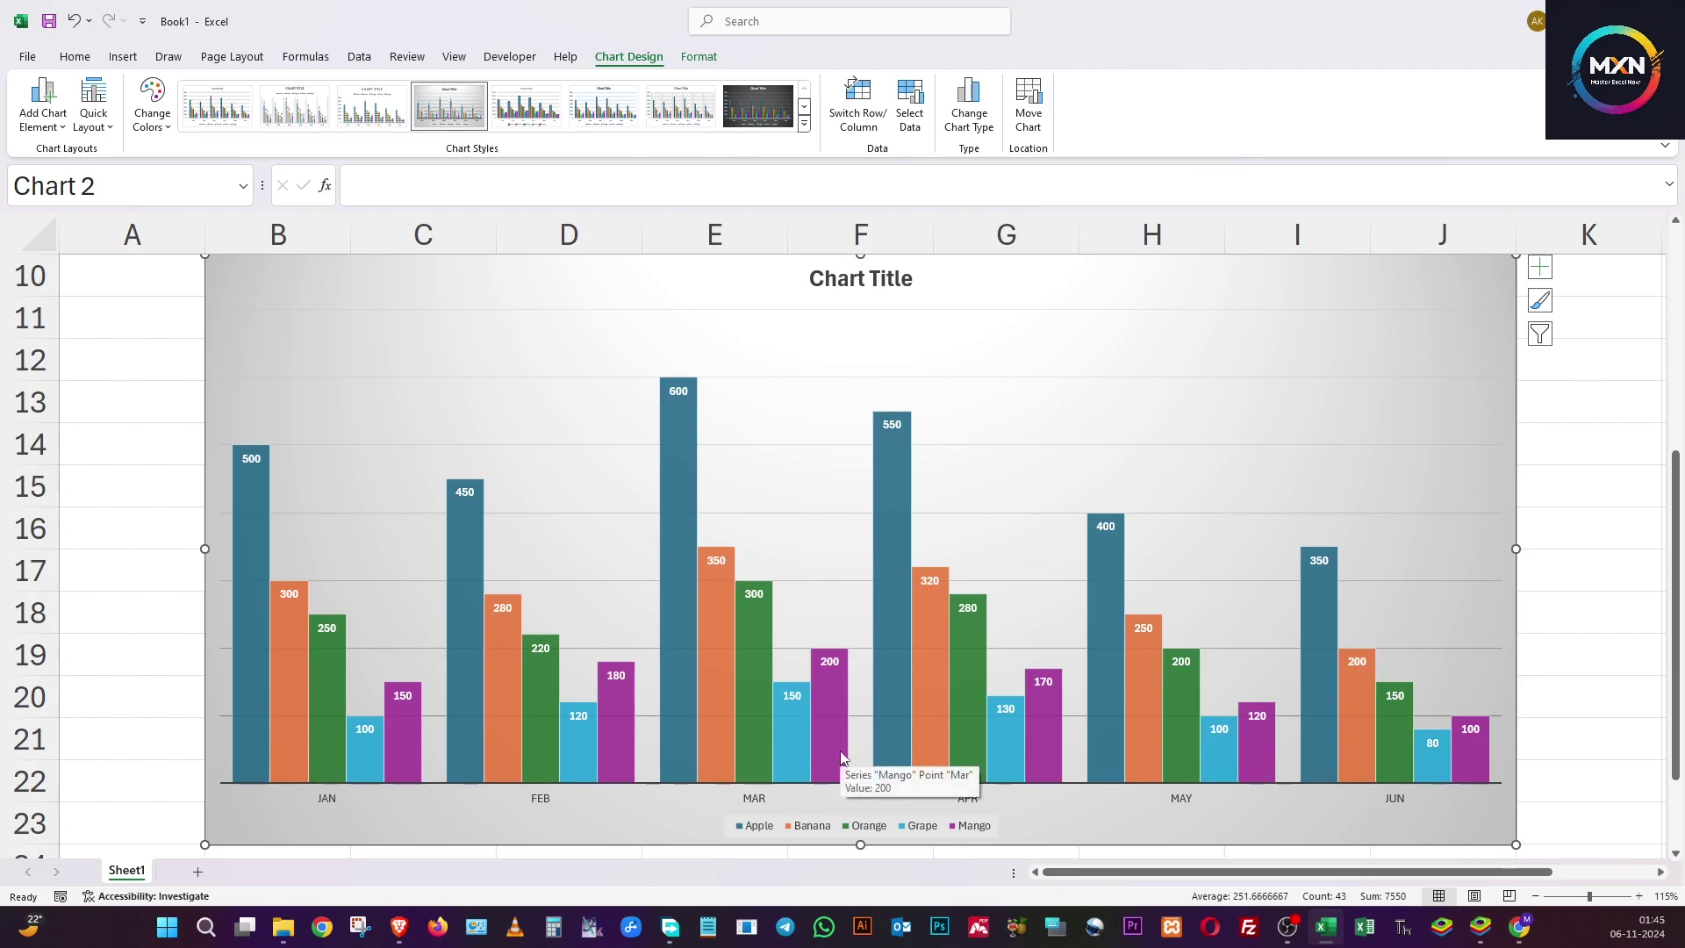
mouse_move(878, 614)
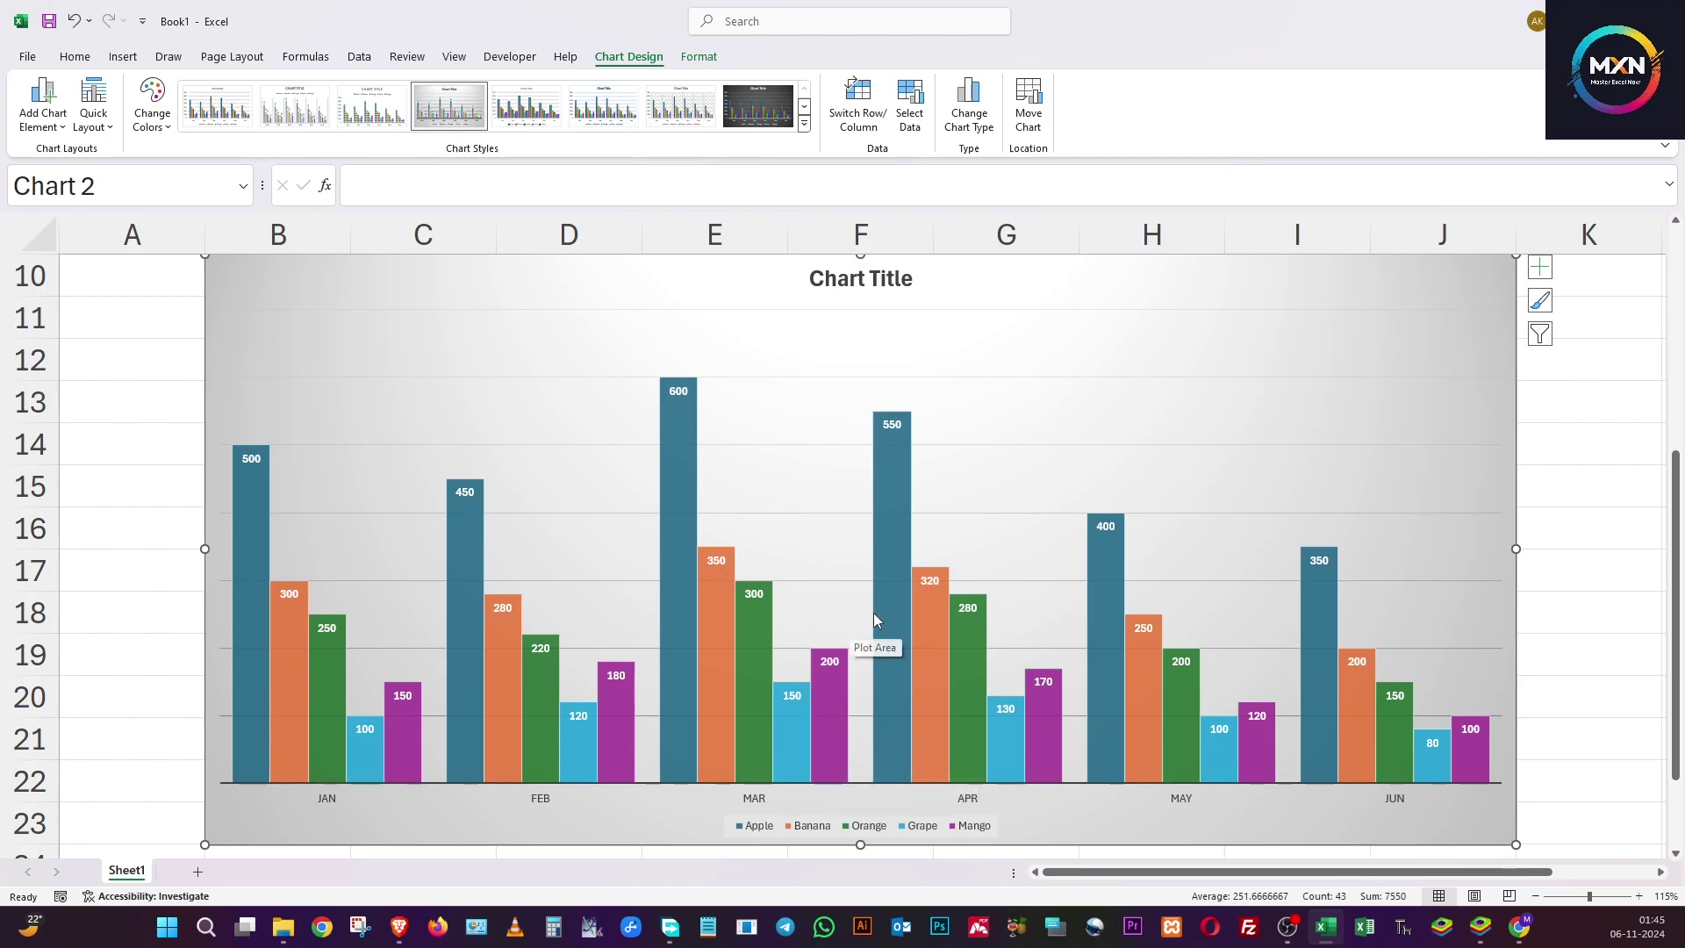
Replace the chart's placeholder title with "Fruit Sales".
double_click(869, 281)
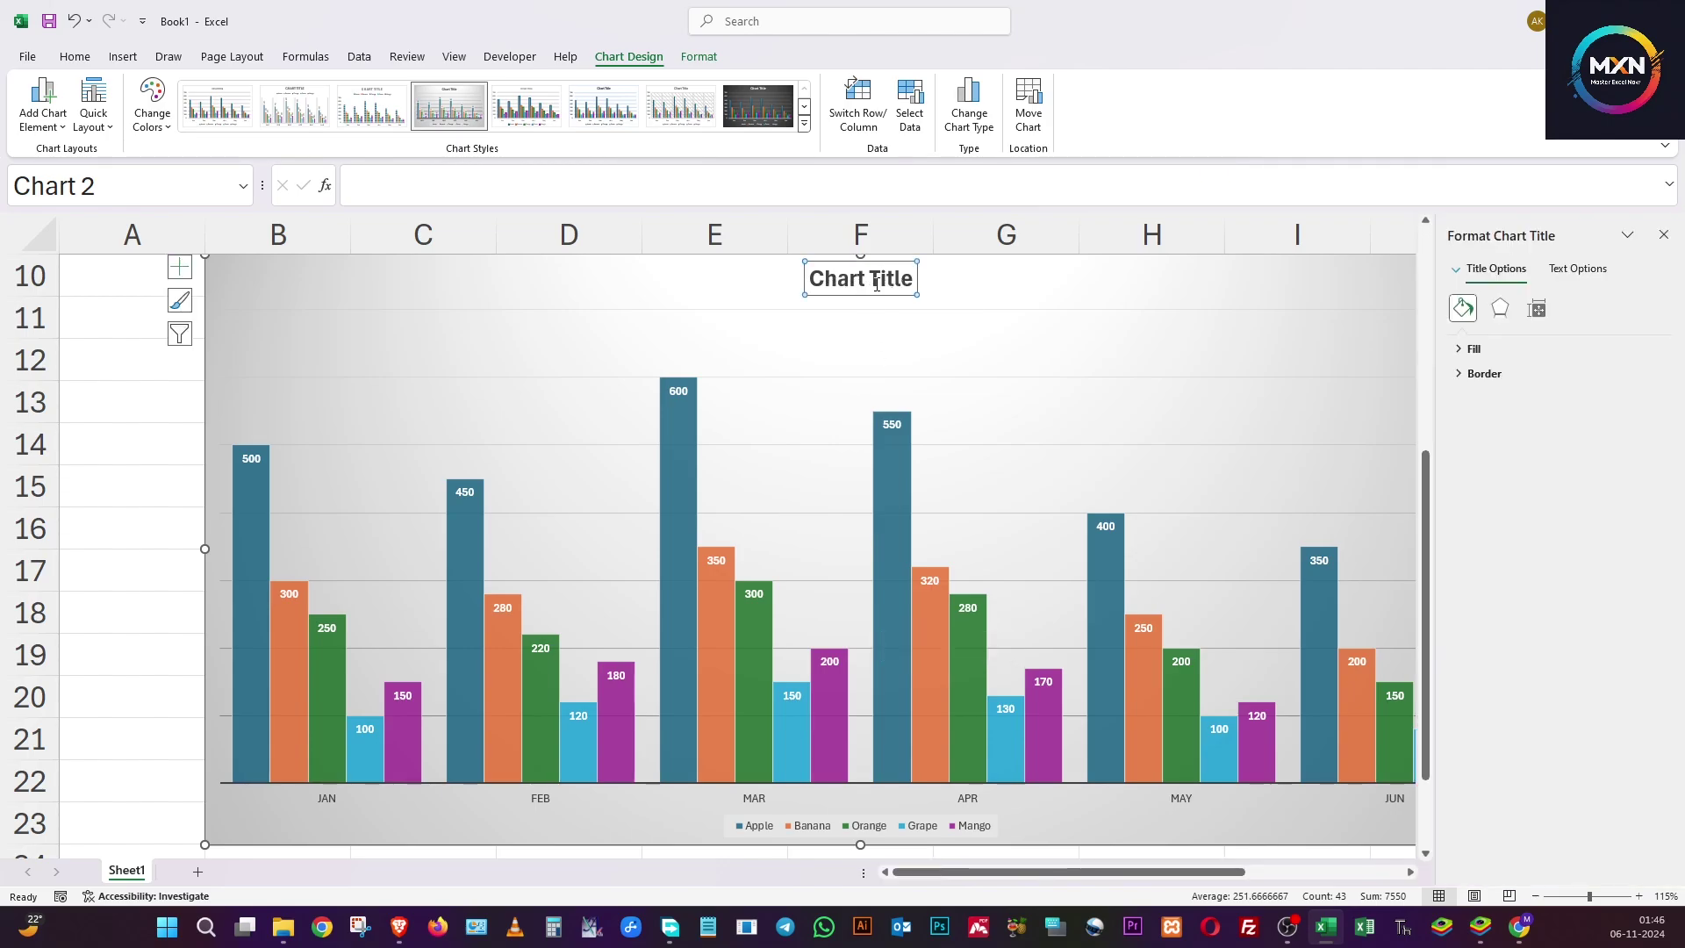
left_click(866, 279)
key("ctrl+a")
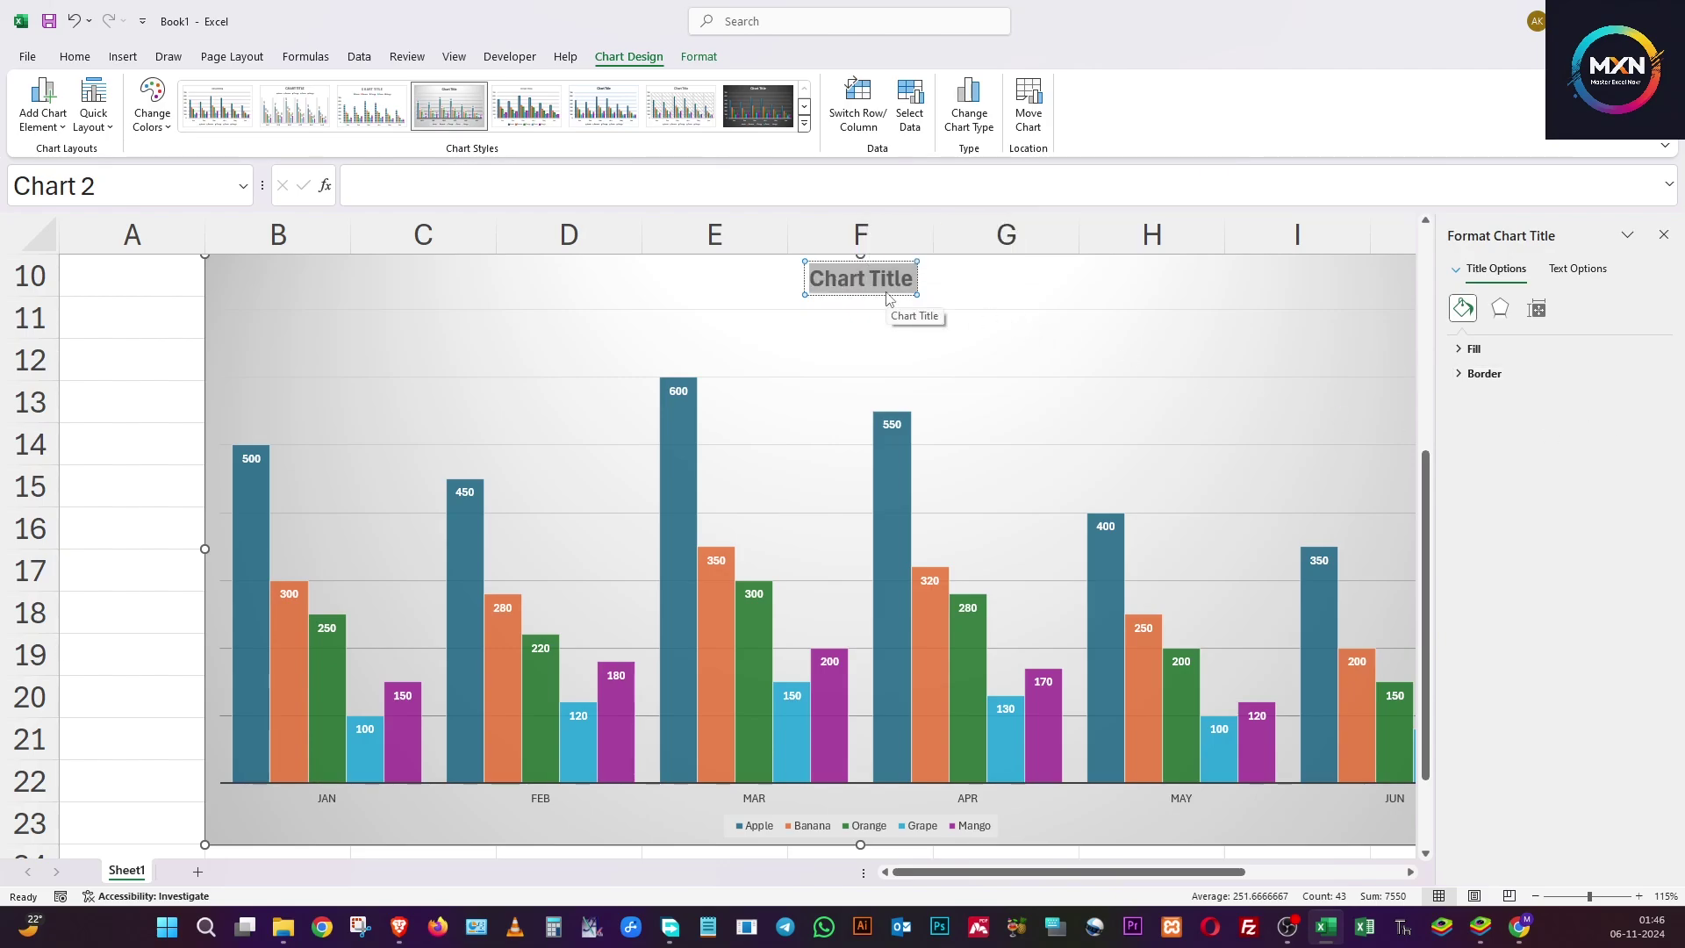
type("Fruit")
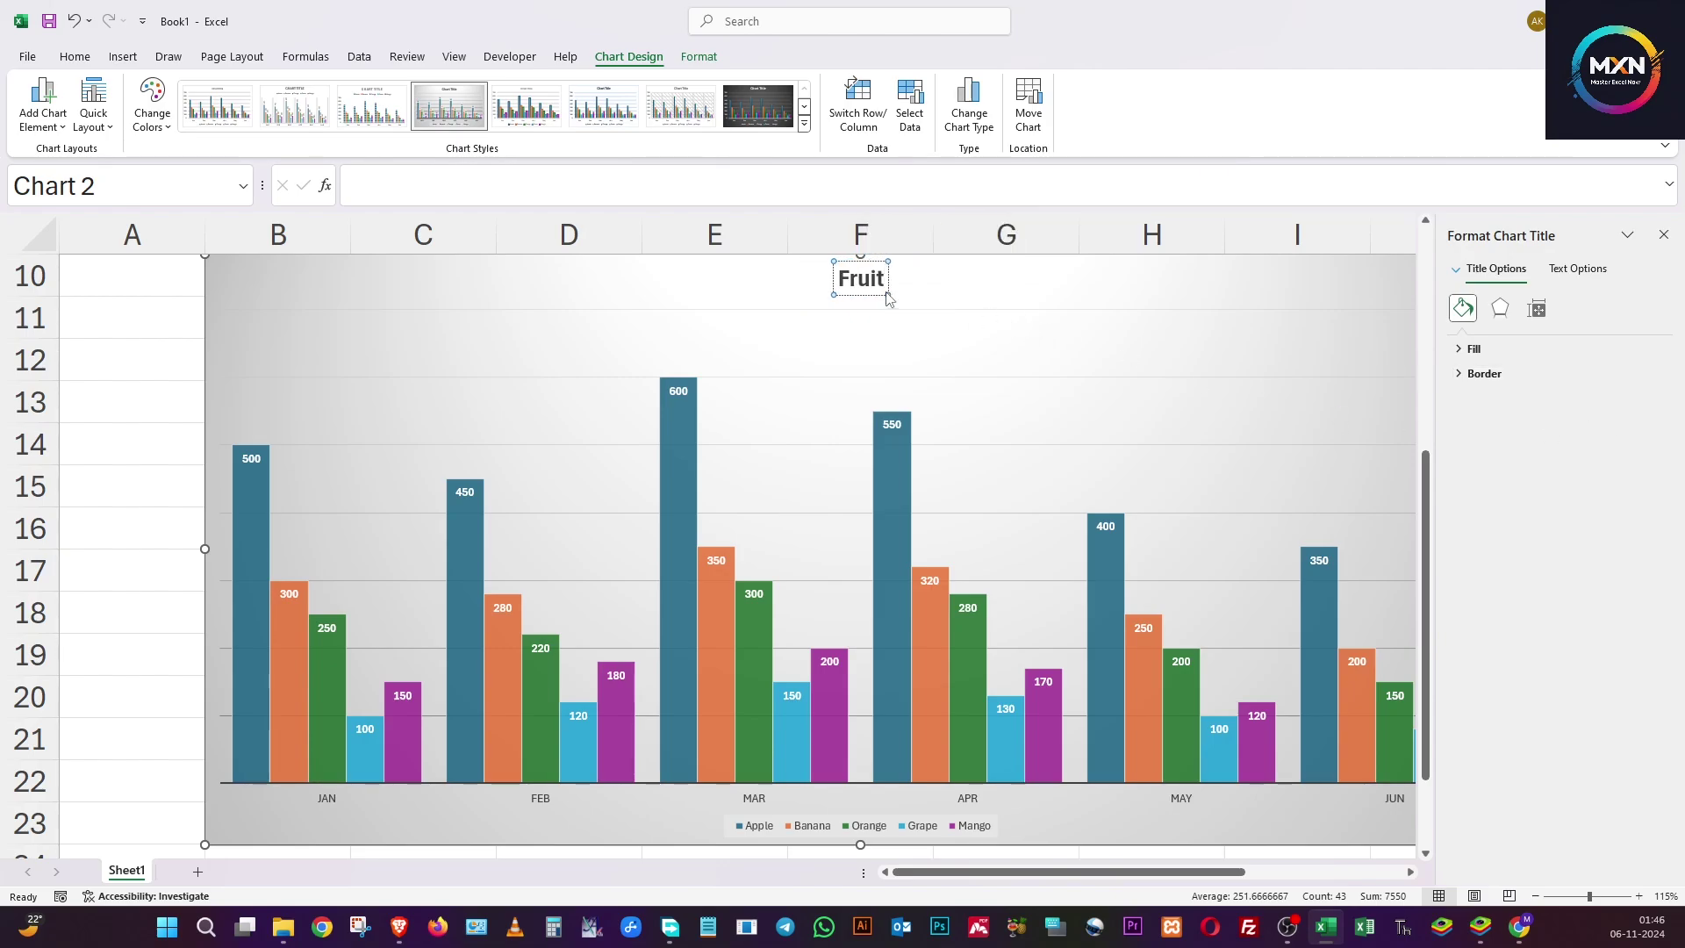
type(" Sales")
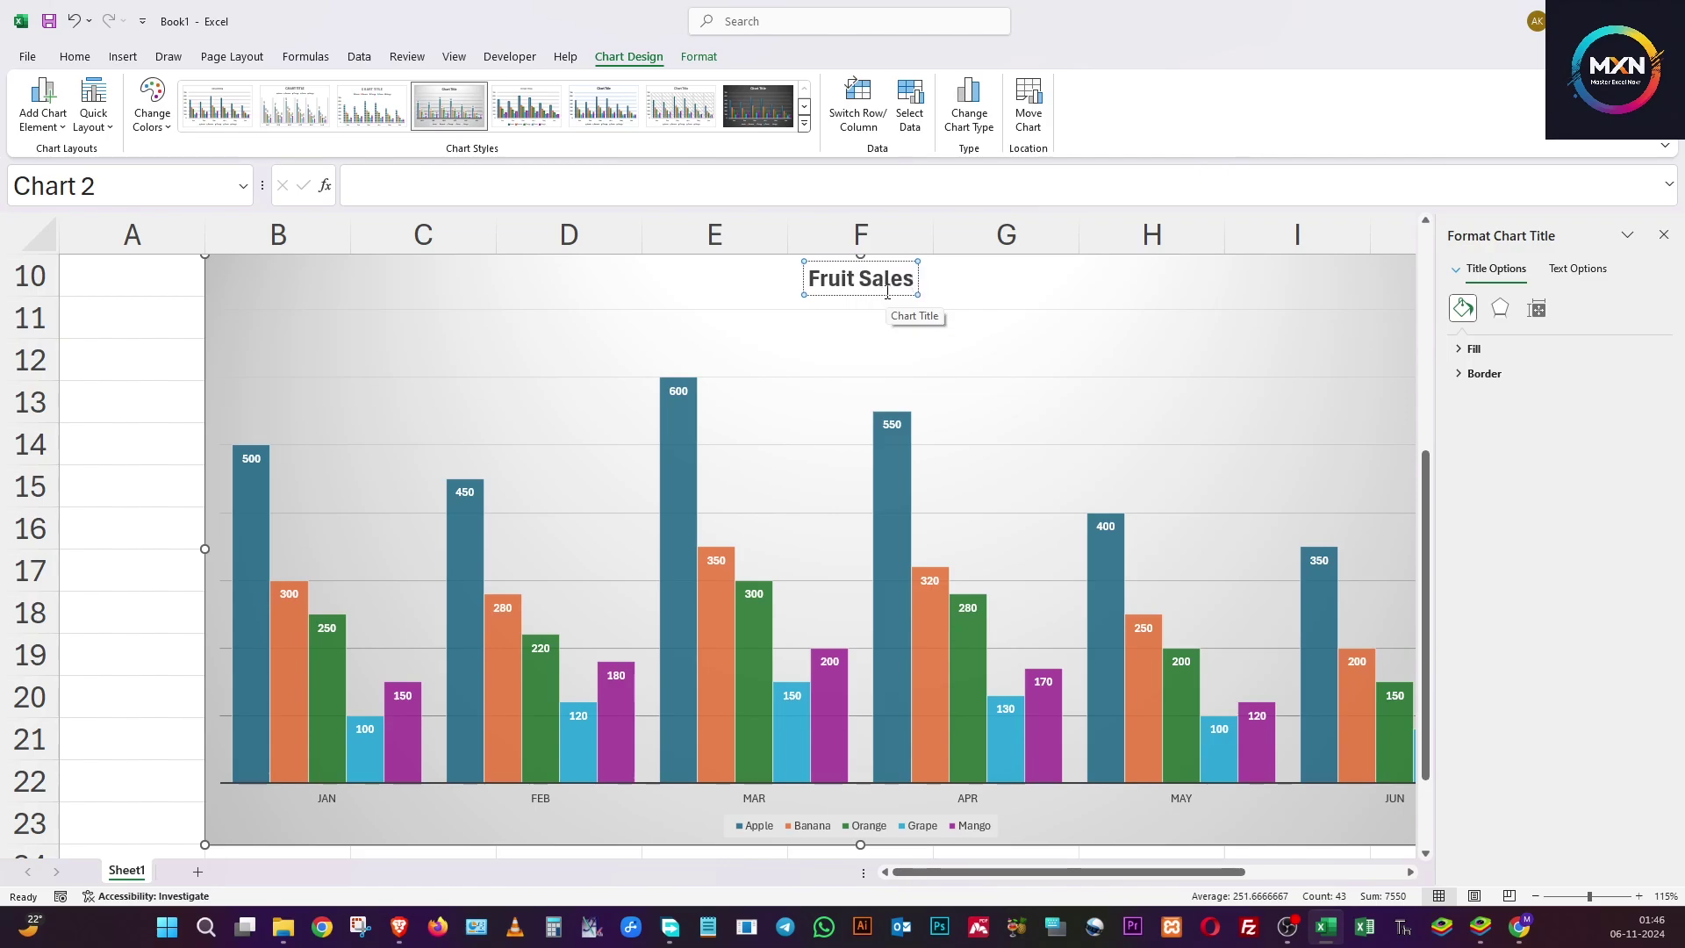
left_click(930, 341)
left_click(985, 283)
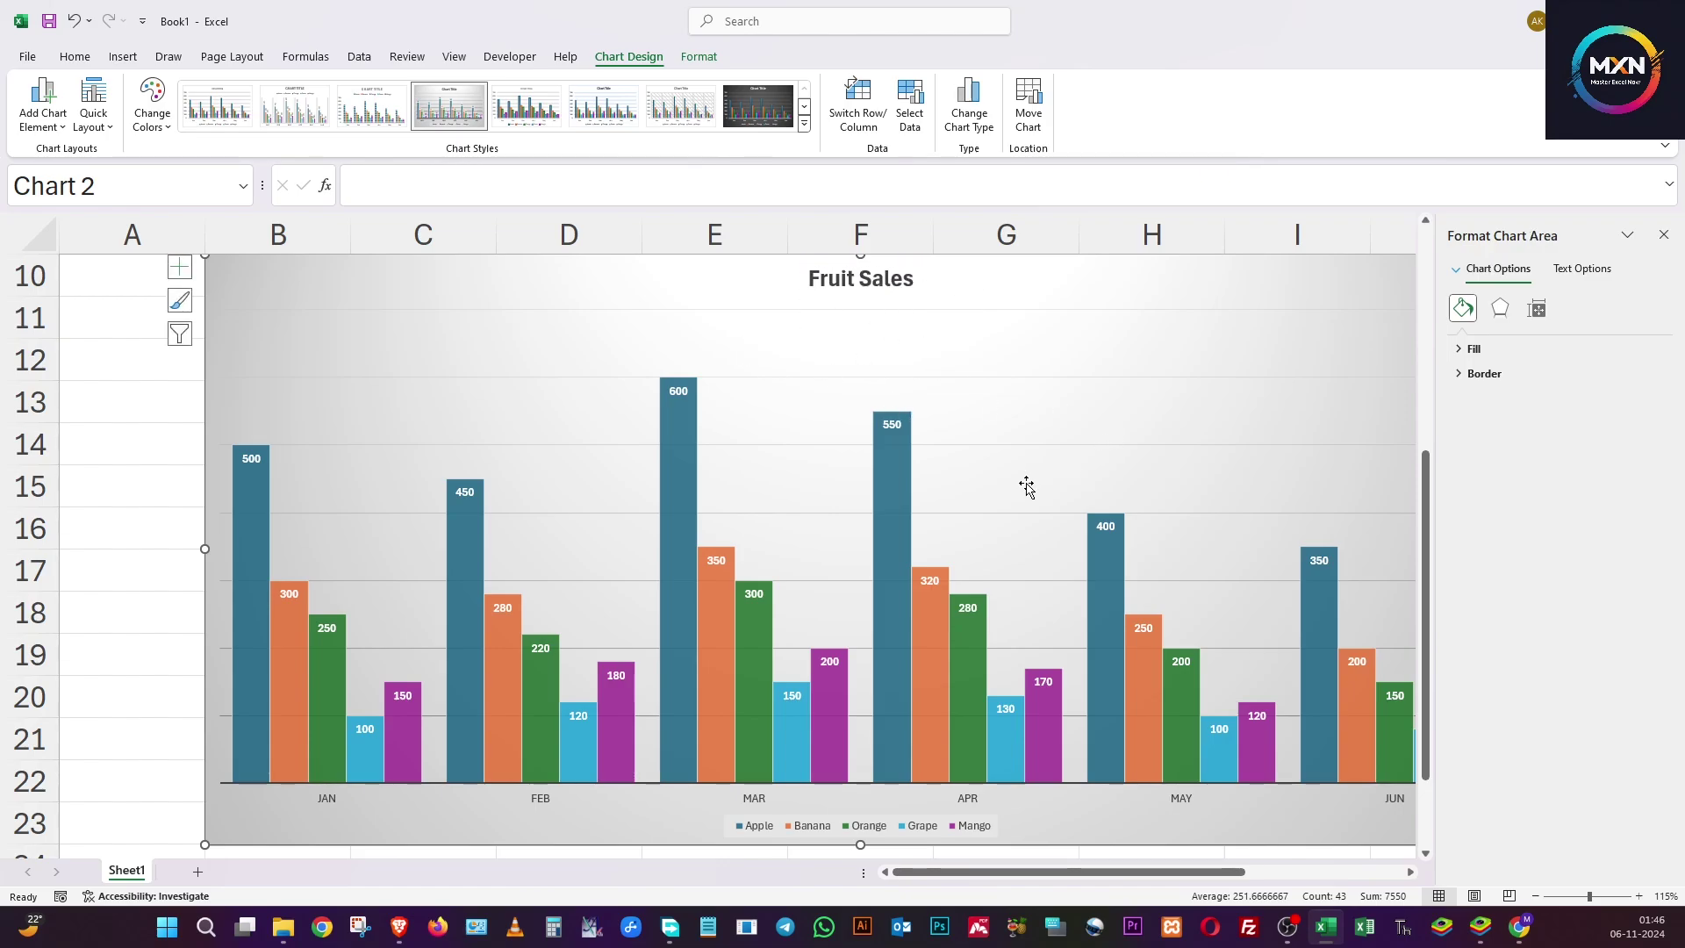
Link the chart title to the table heading in cell A1 with the formula =Sheet1!$A$1.
scroll(998, 512, "up", 2)
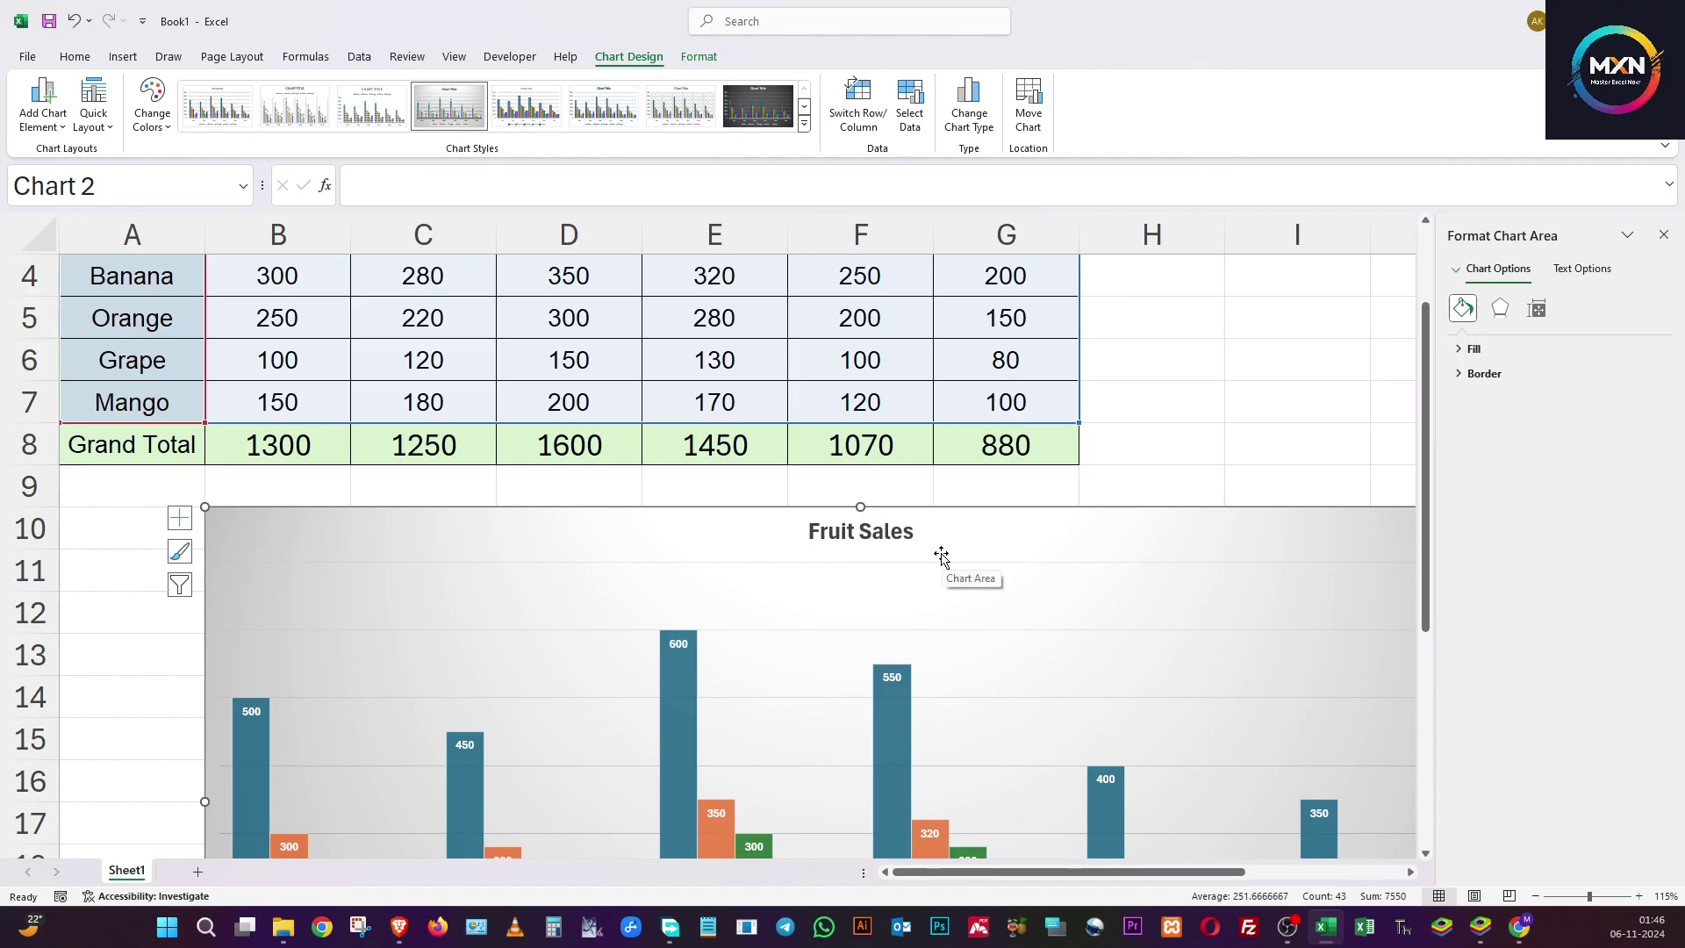
left_click(861, 534)
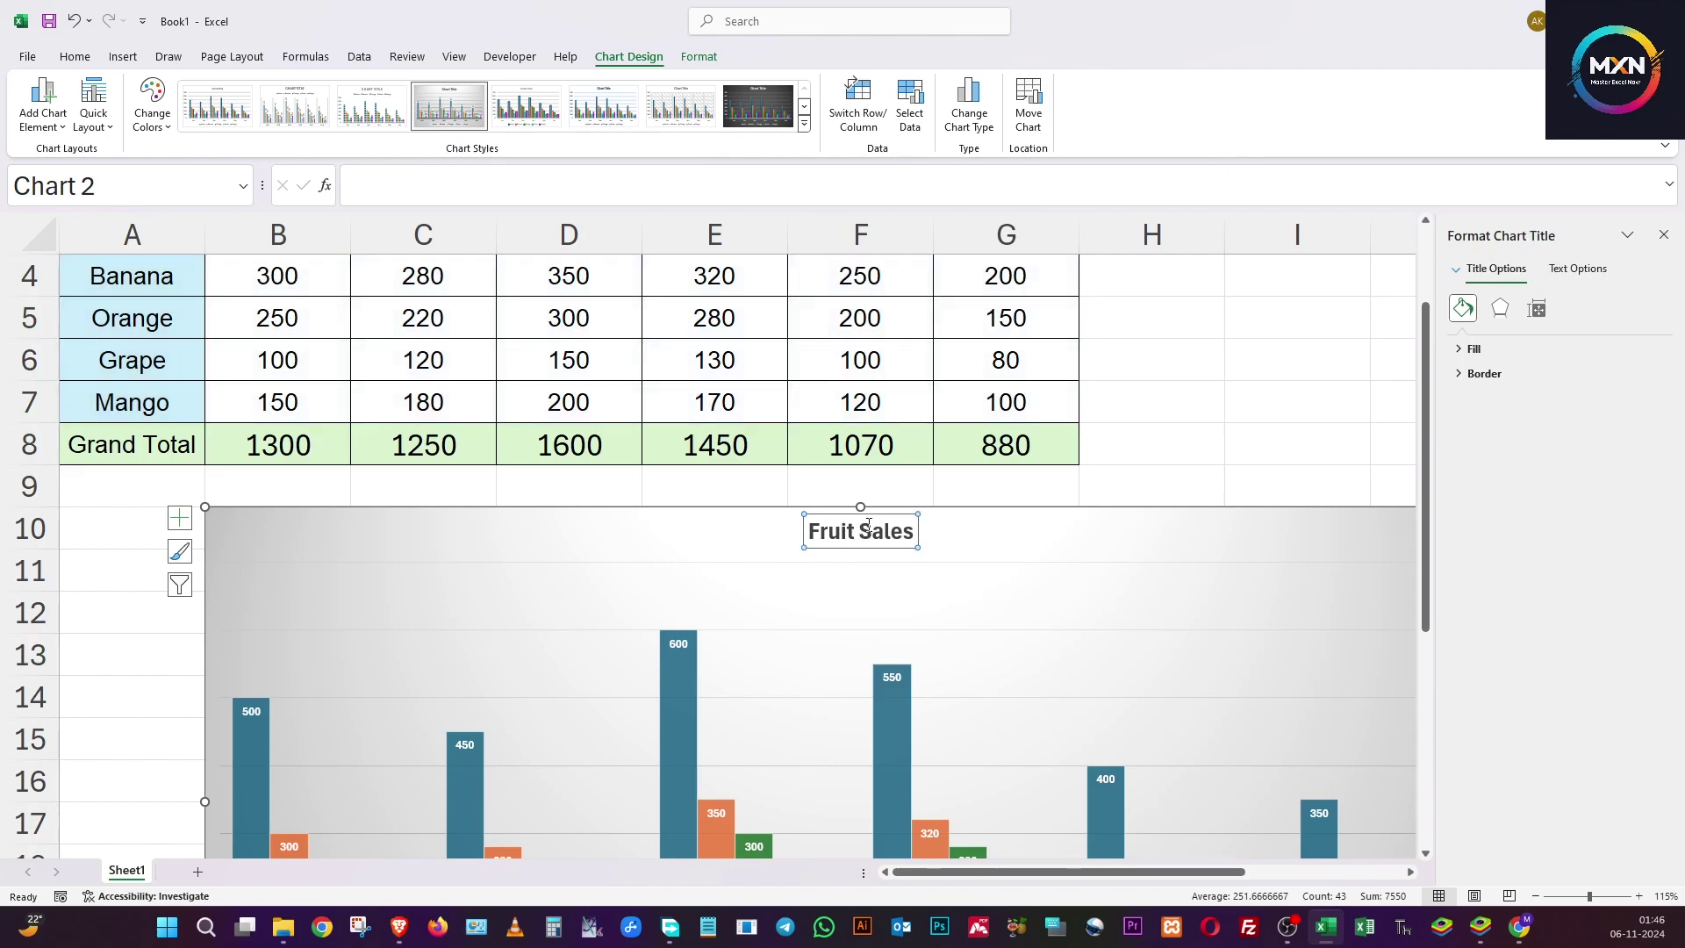
type("=")
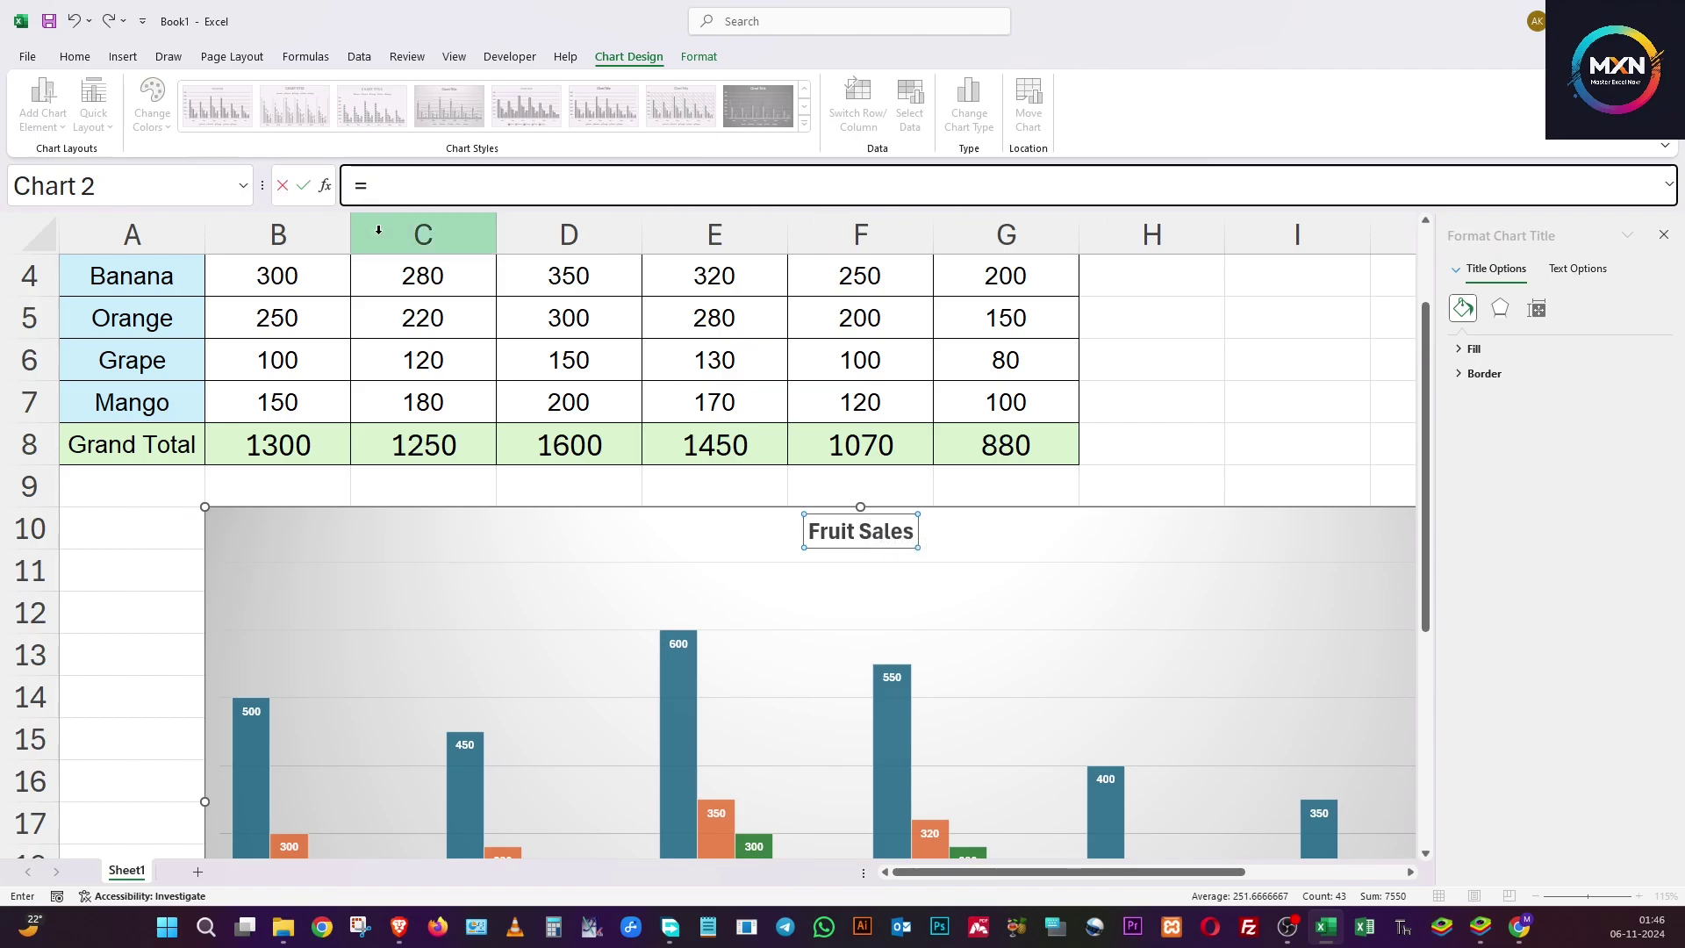
scroll(376, 230, "up", 1)
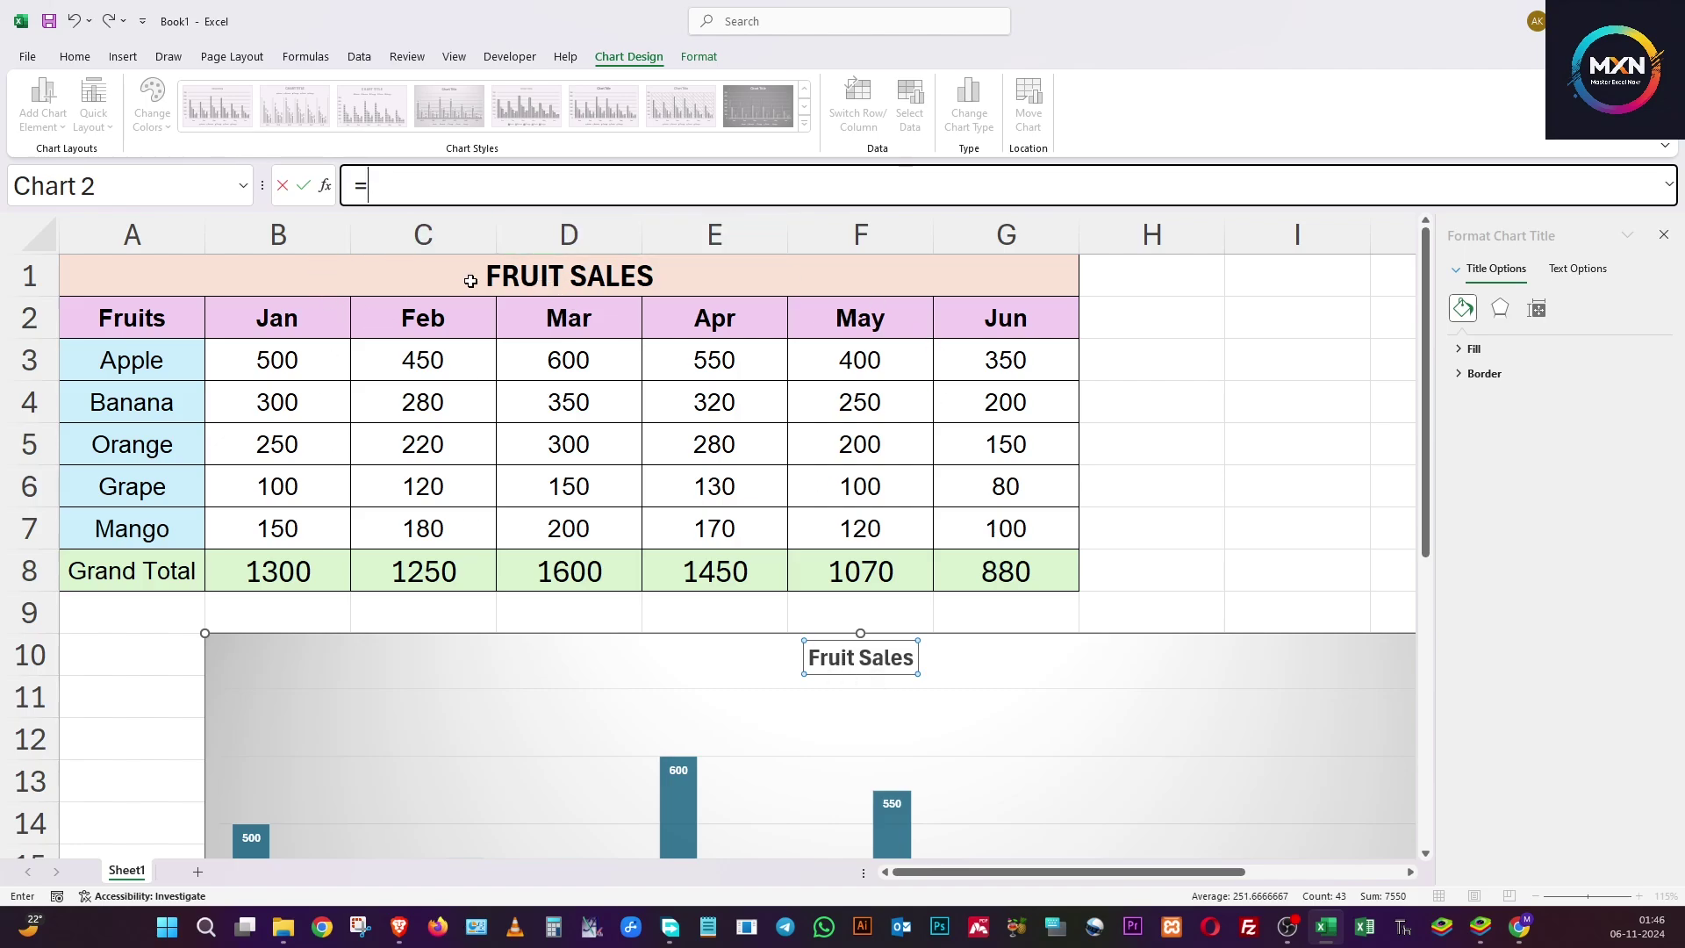
left_click(529, 272)
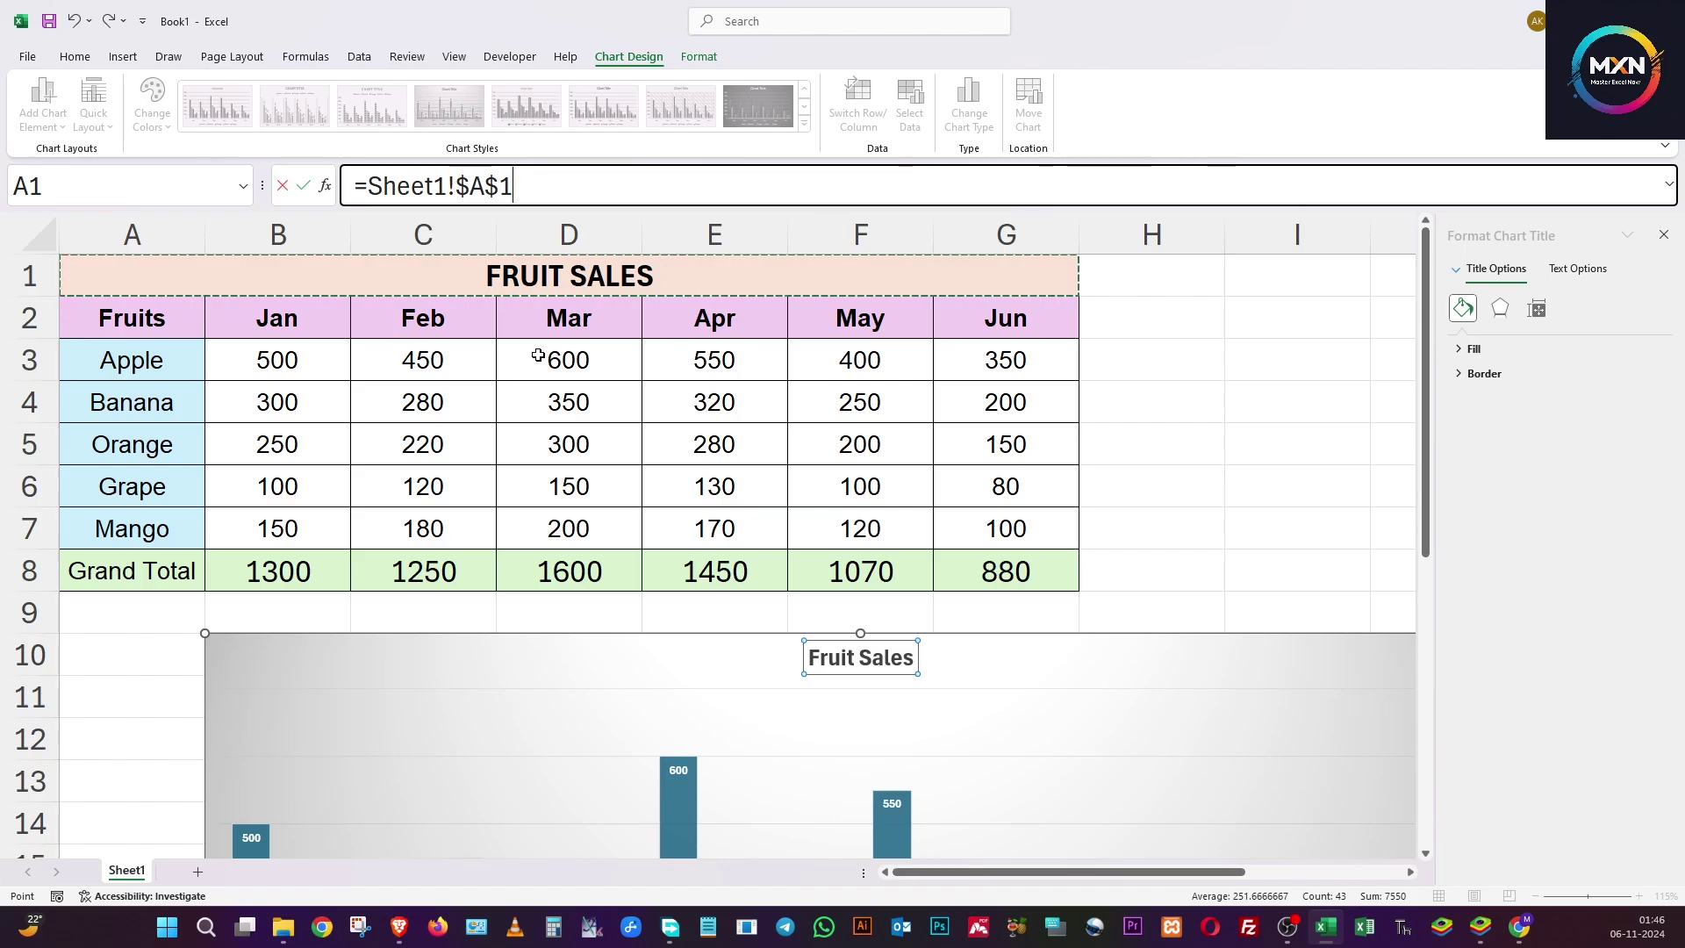
key("Return")
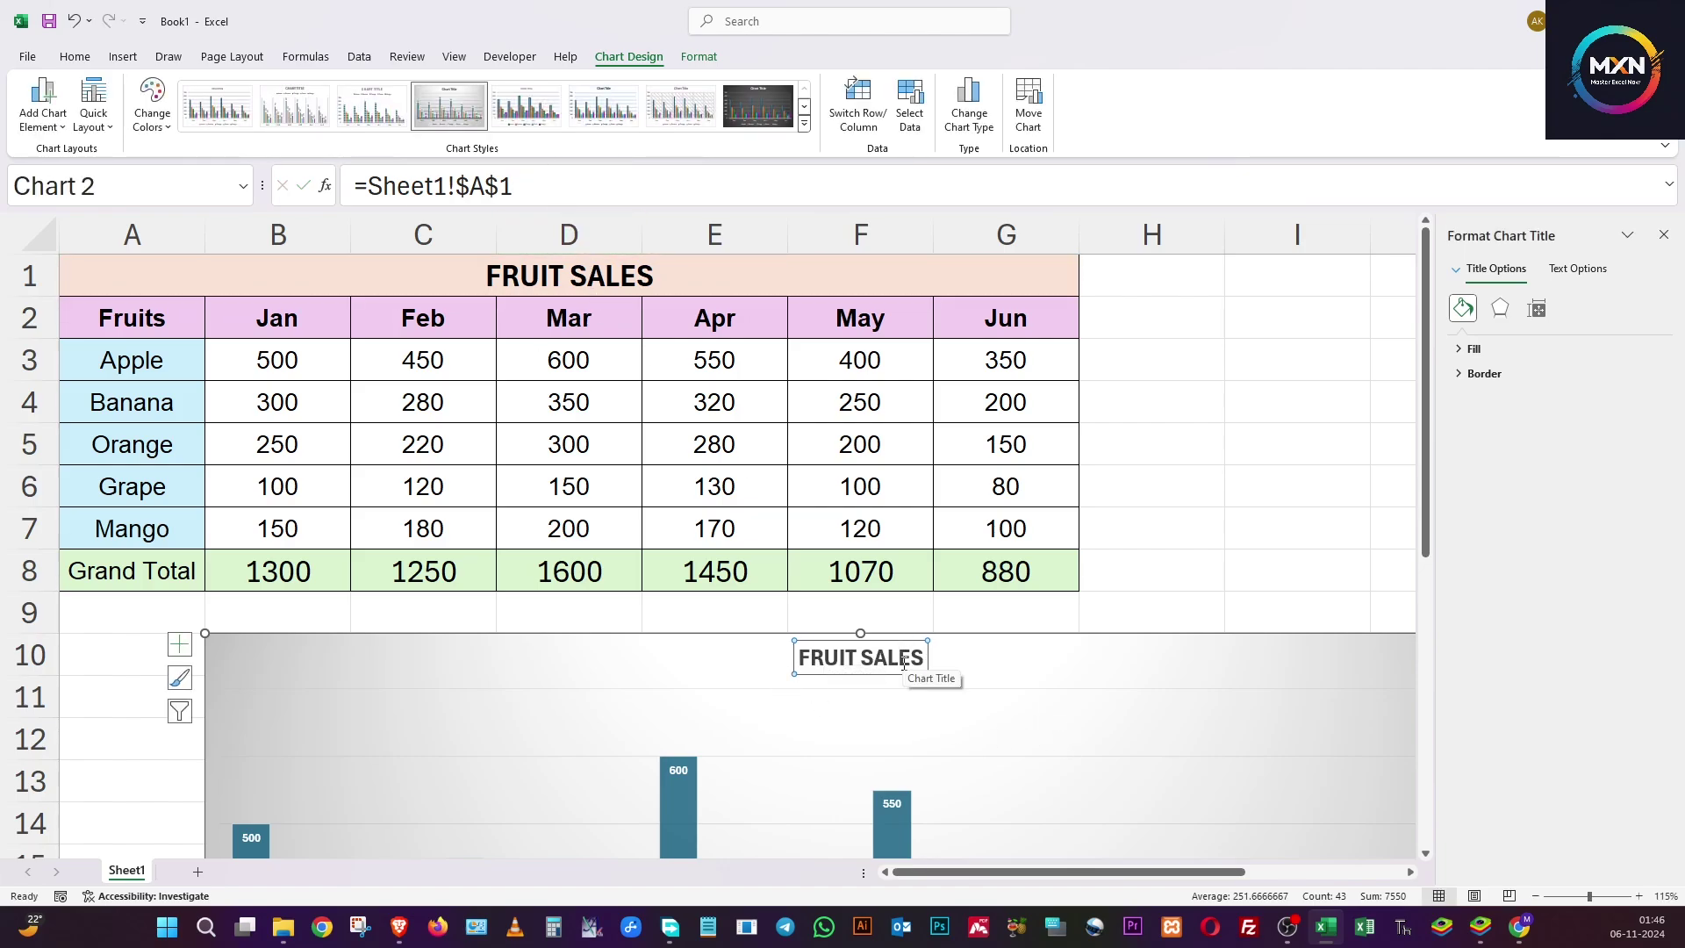
Apply quick Layout 5 to the chart, with a data table below the columns and a vertical axis title.
scroll(904, 667, "down", 1)
scroll(779, 625, "down", 1)
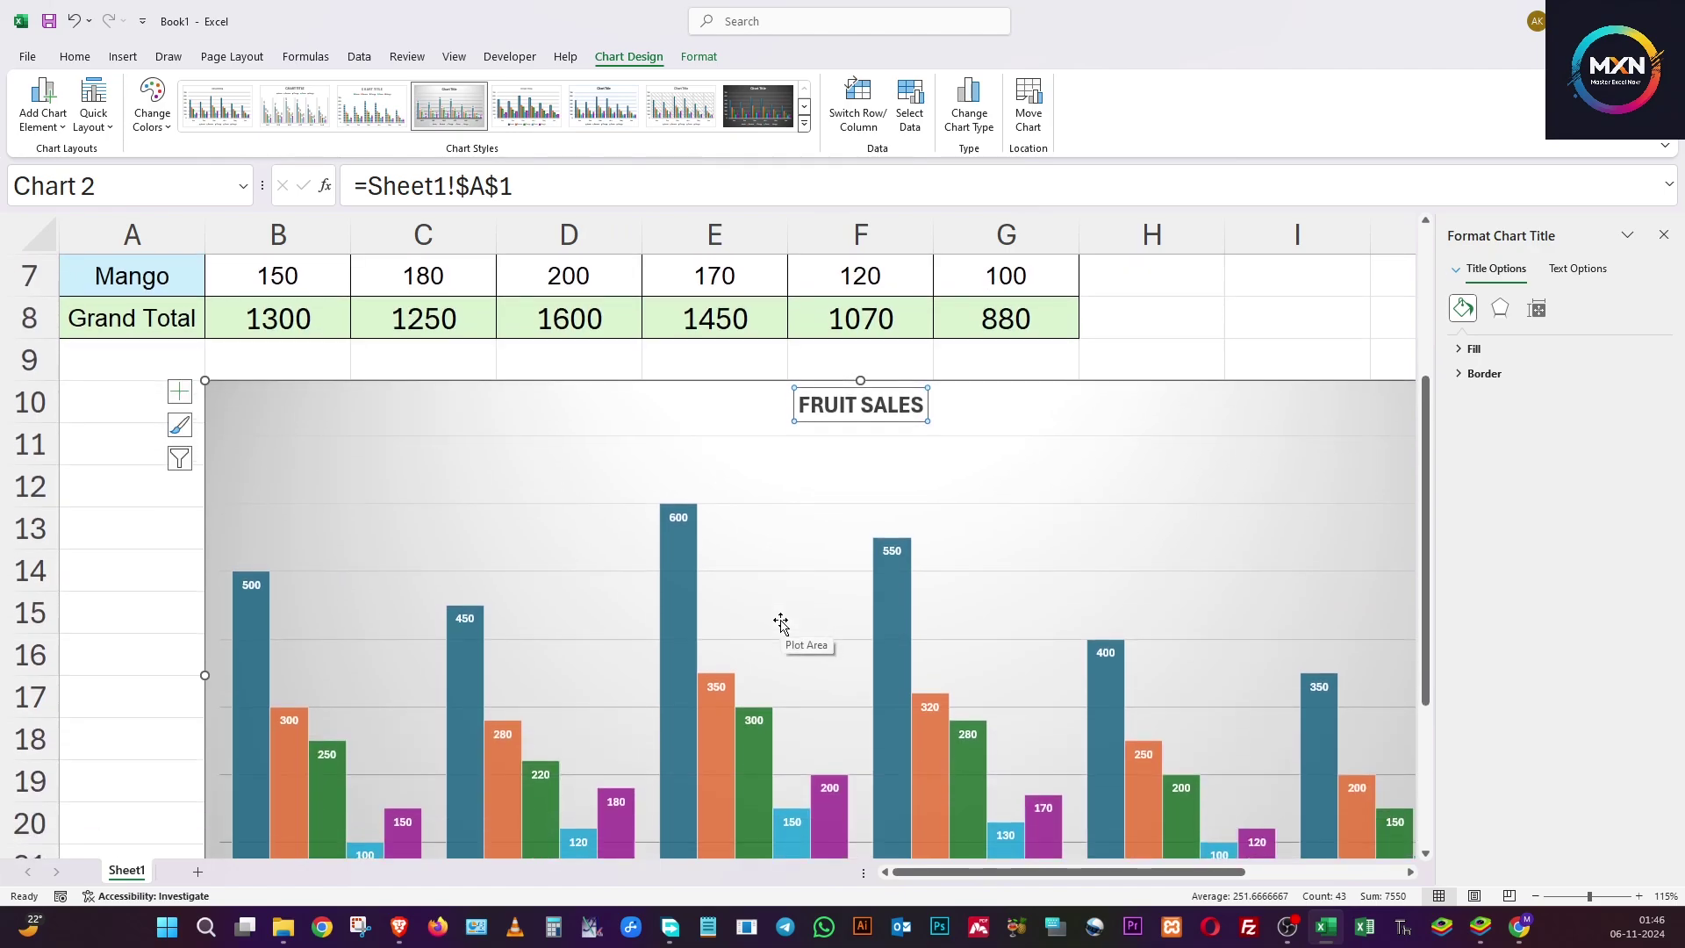
scroll(534, 392, "down", 1)
left_click(459, 339)
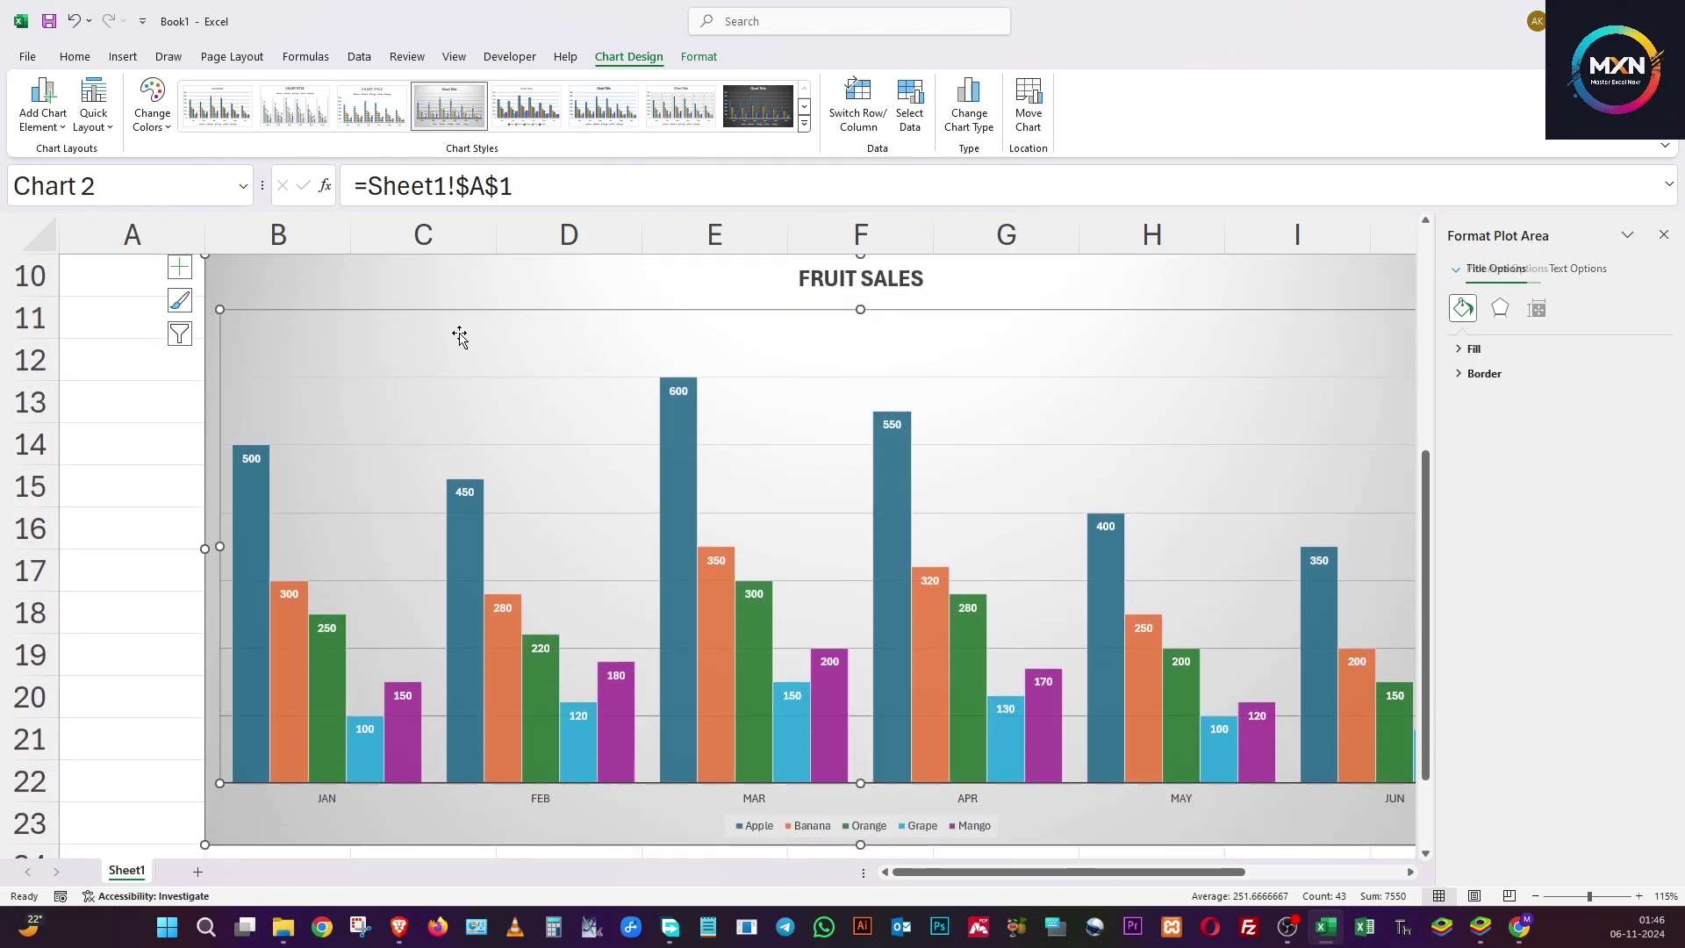
left_click(105, 123)
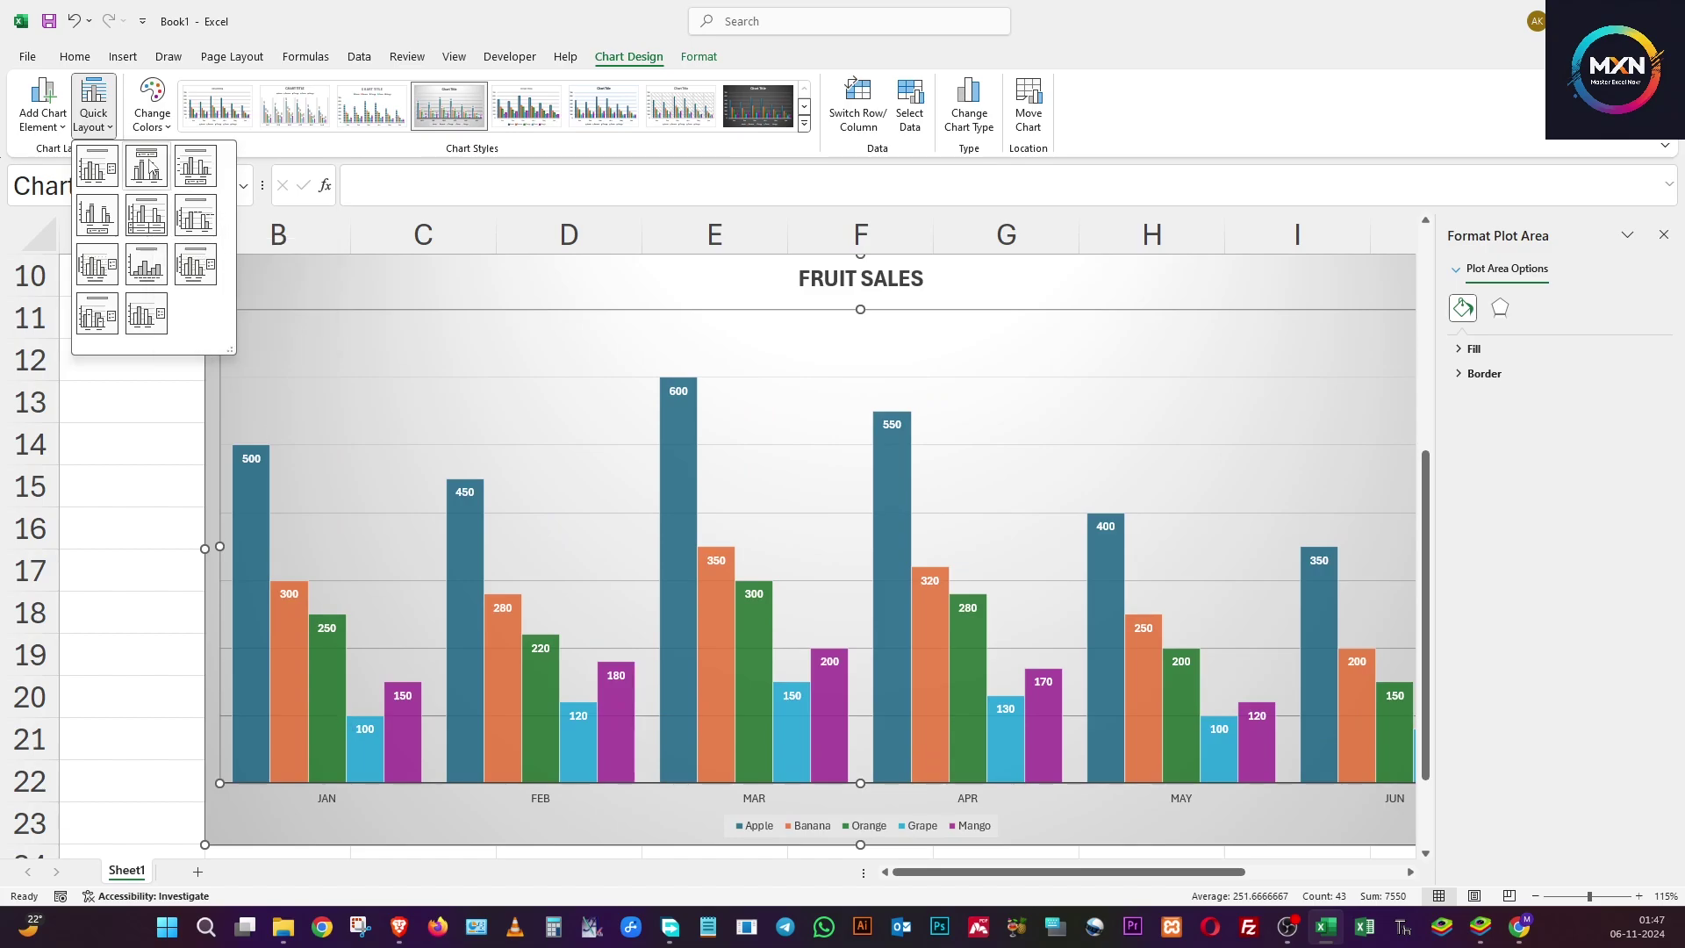
left_click(146, 214)
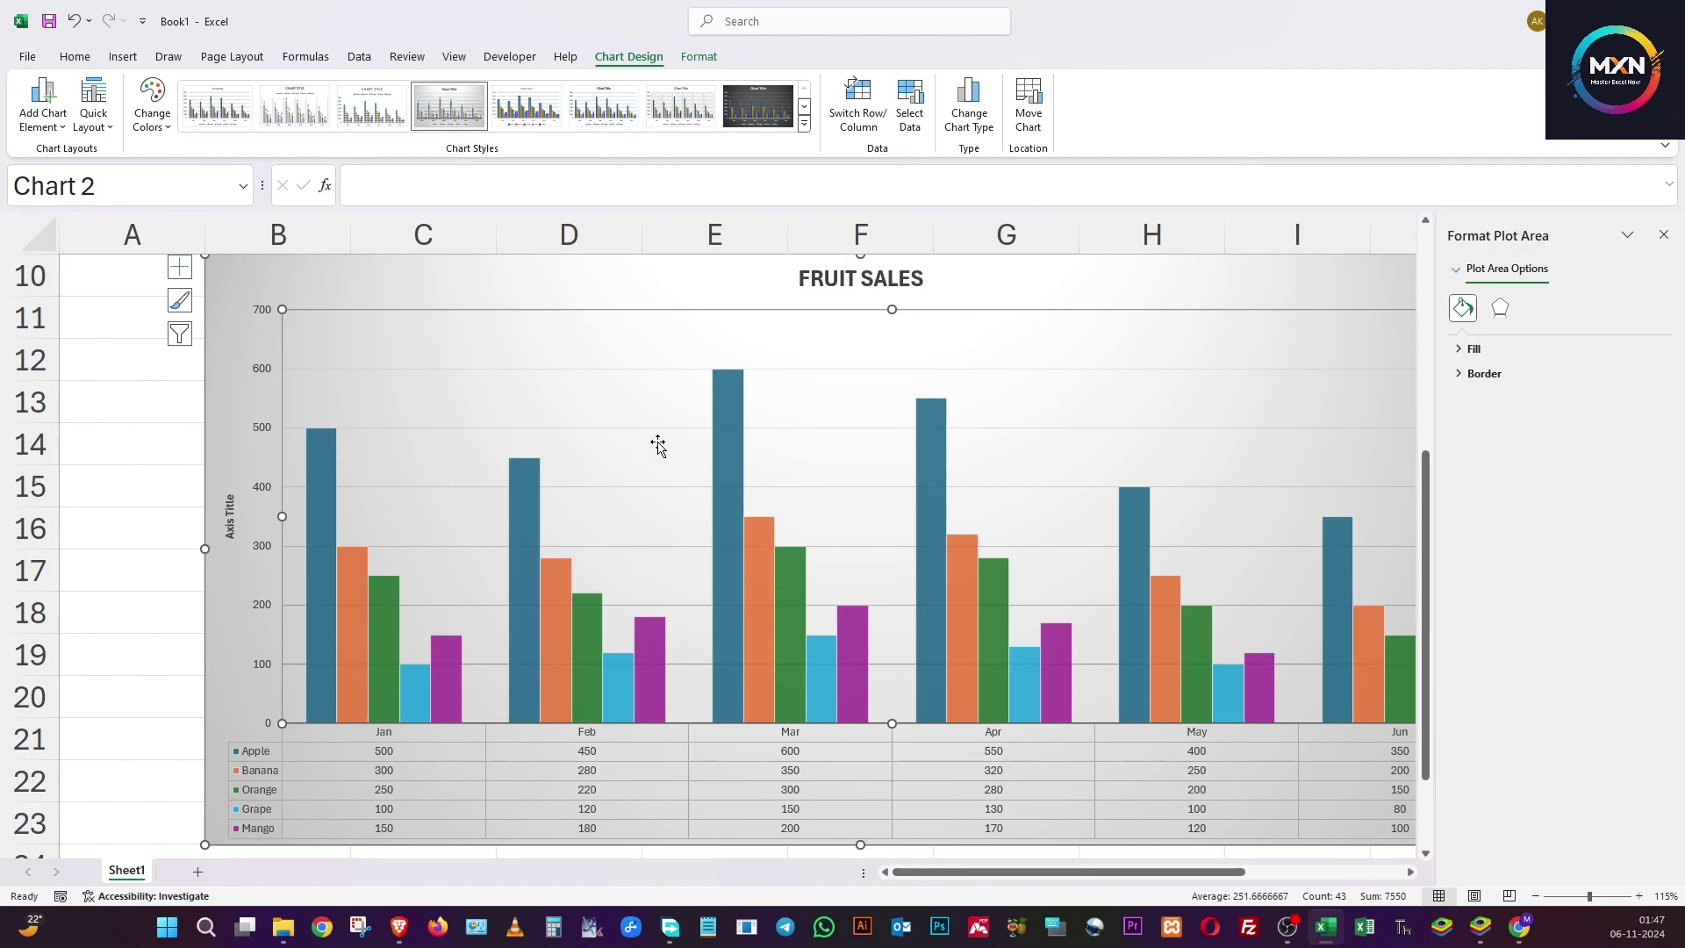
Change the vertical axis title to "Units Sold".
mouse_move(735, 391)
left_click(230, 518)
triple_click(230, 526)
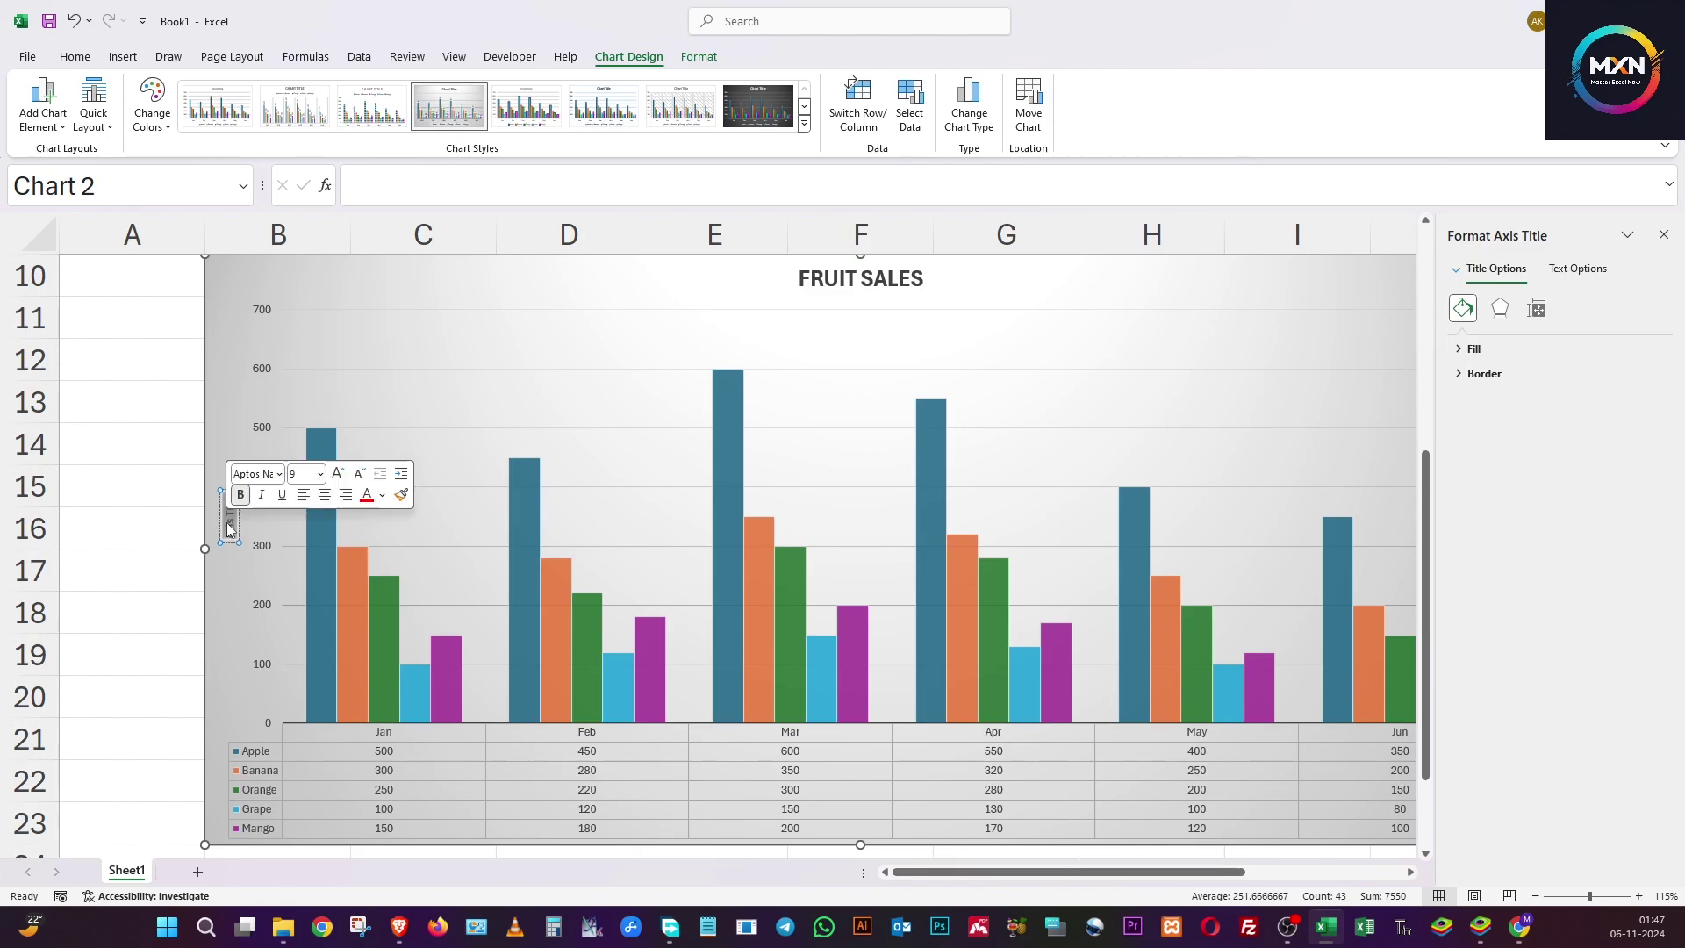
type("Units")
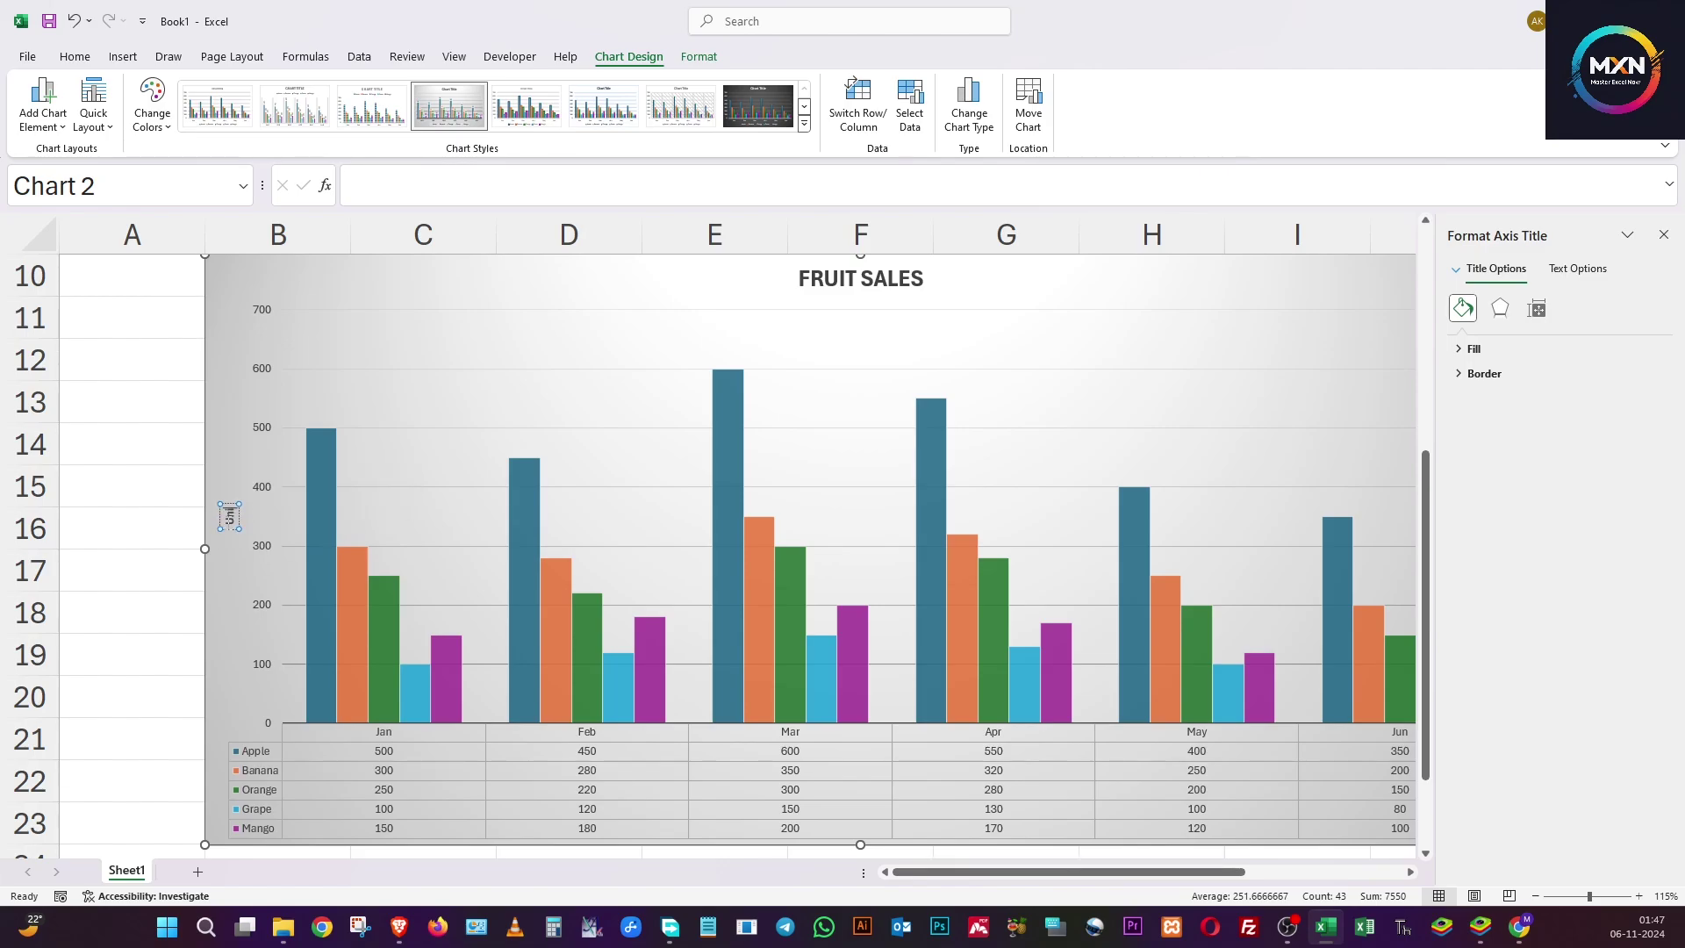
type(" Sold")
left_click(231, 630)
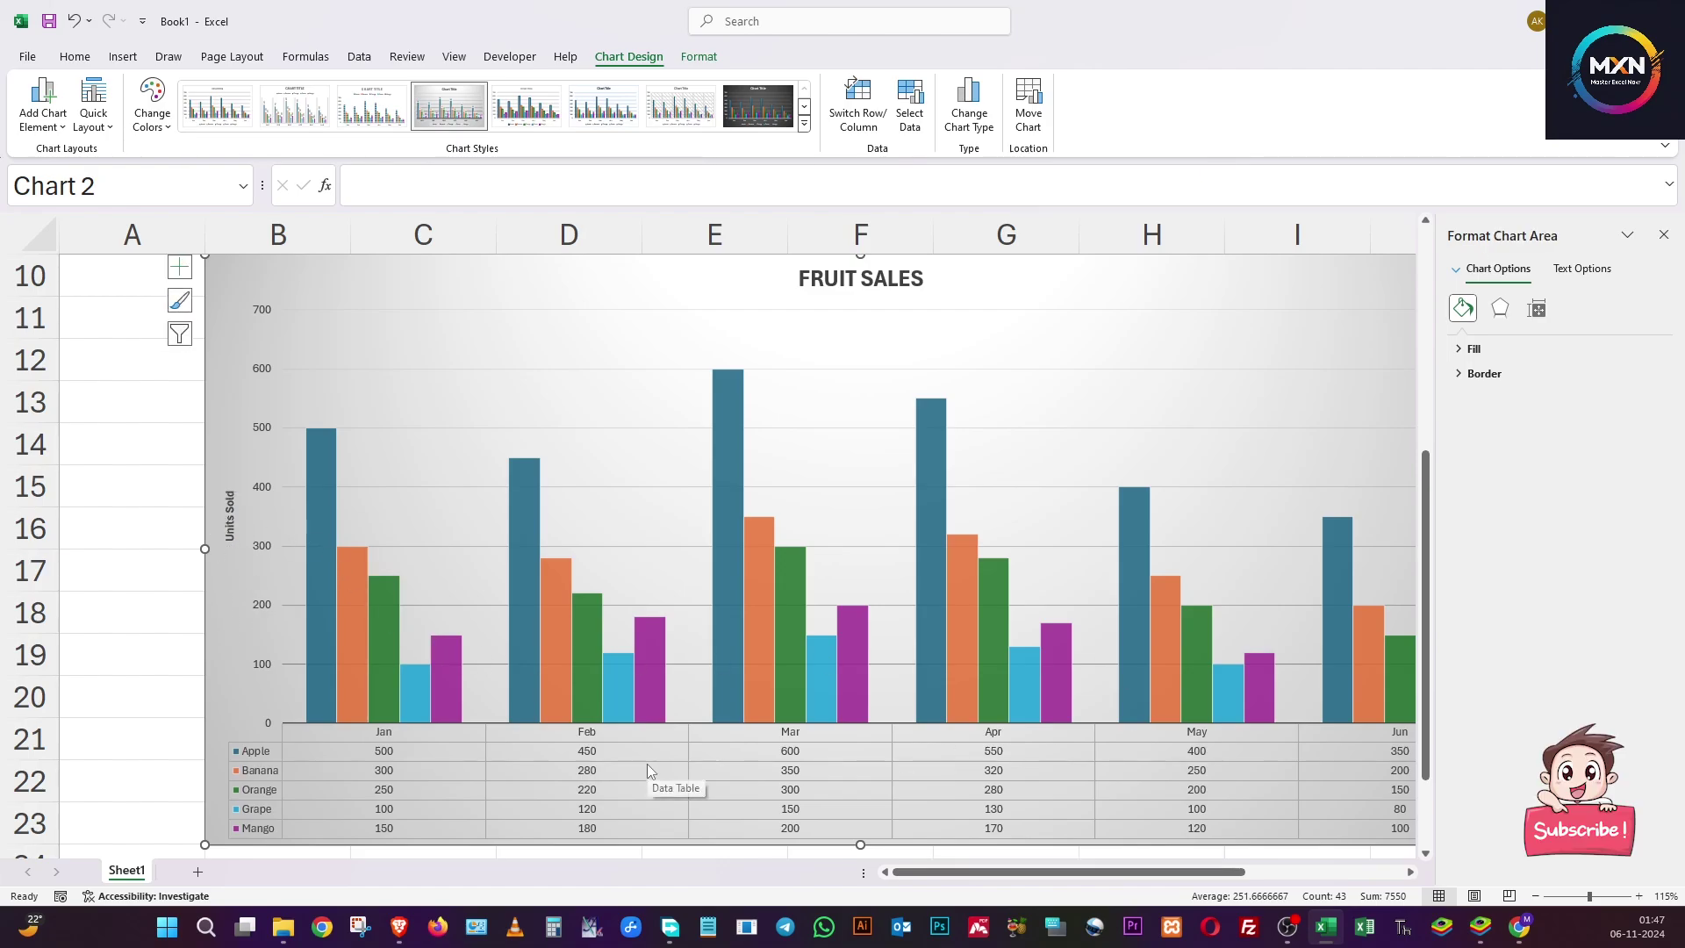
Apply quick Layout 10 to the chart, with overlapping columns and data labels on the last series only.
left_click(353, 443)
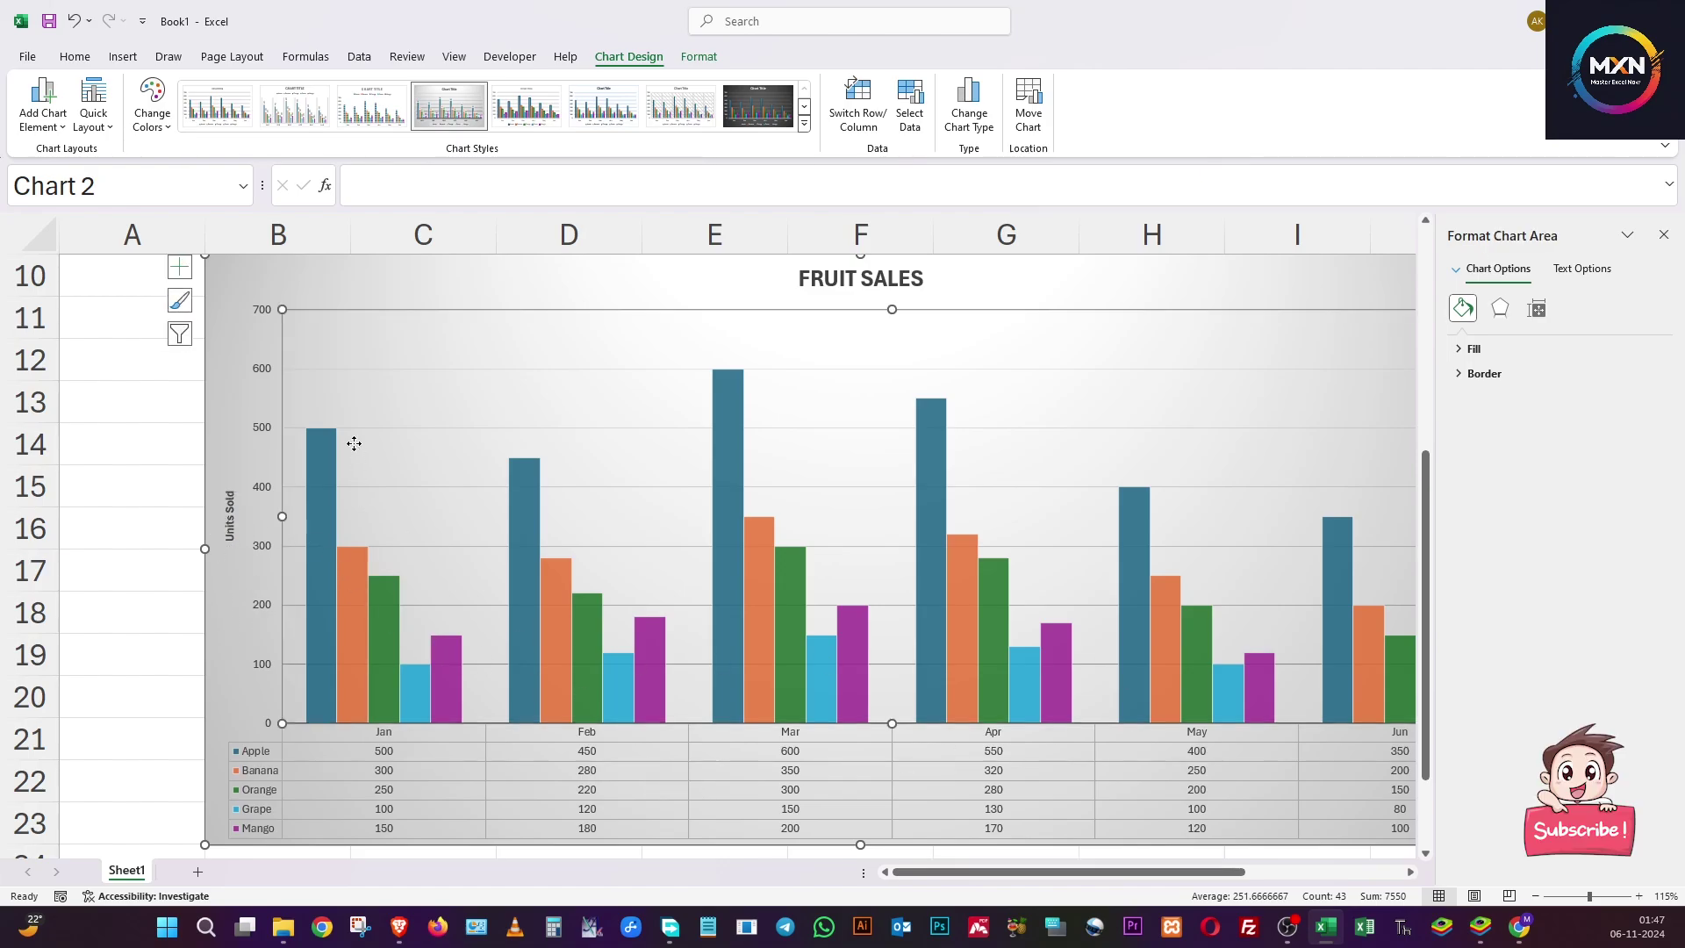
left_click(226, 303)
left_click(104, 125)
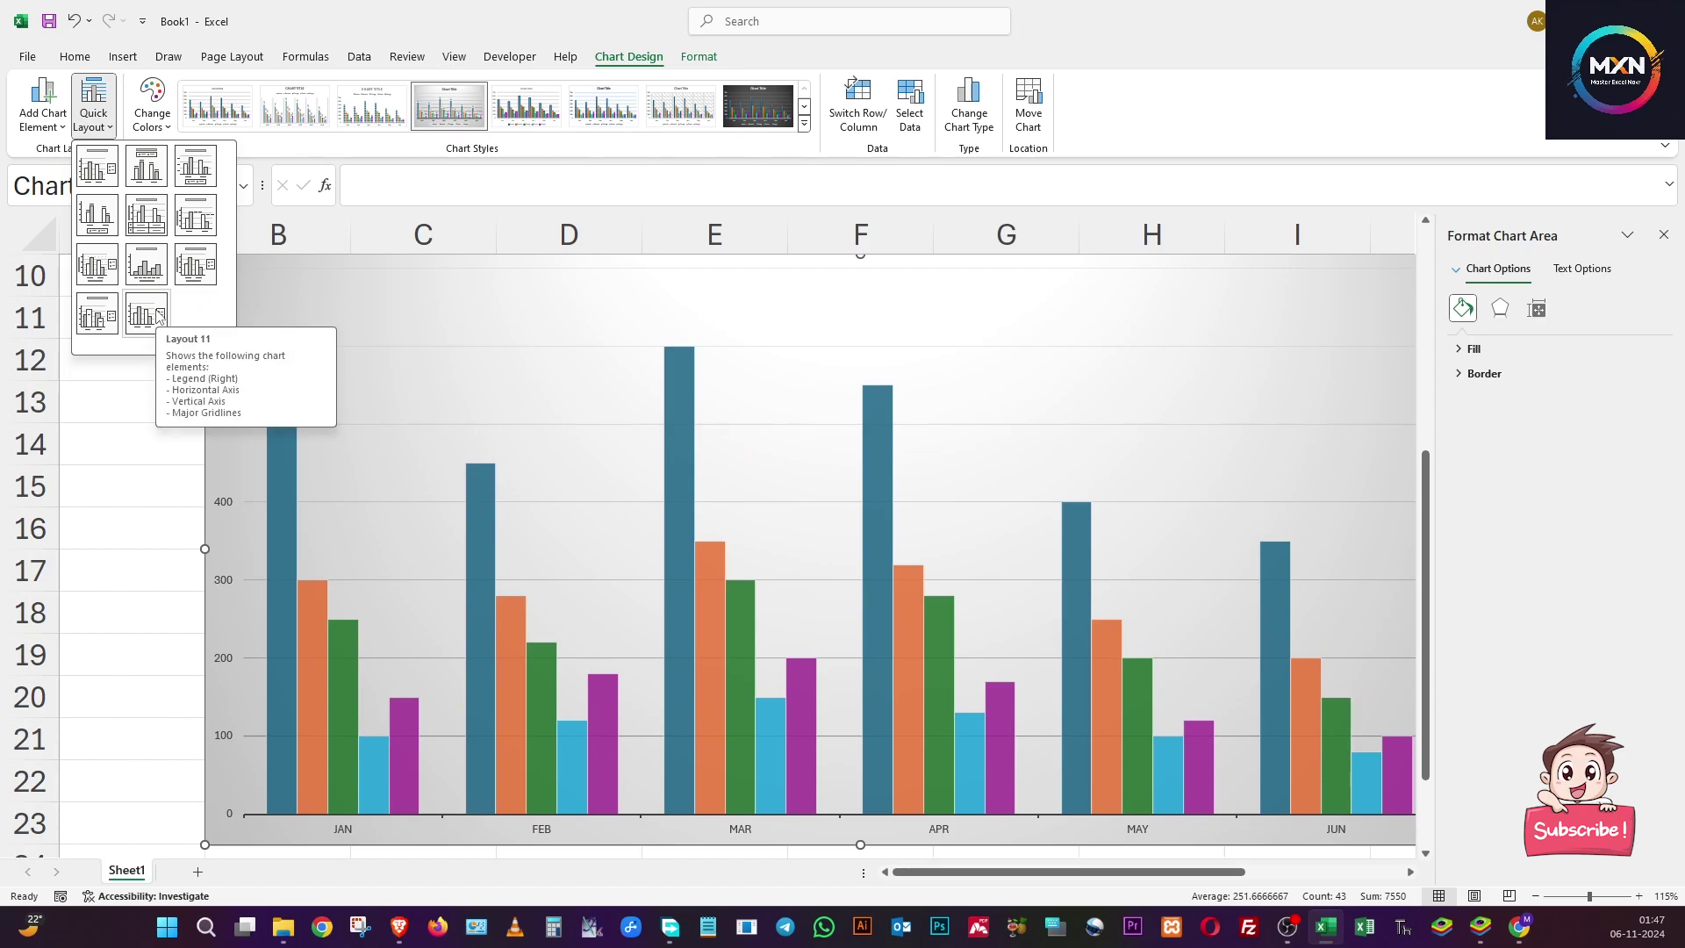
left_click(99, 322)
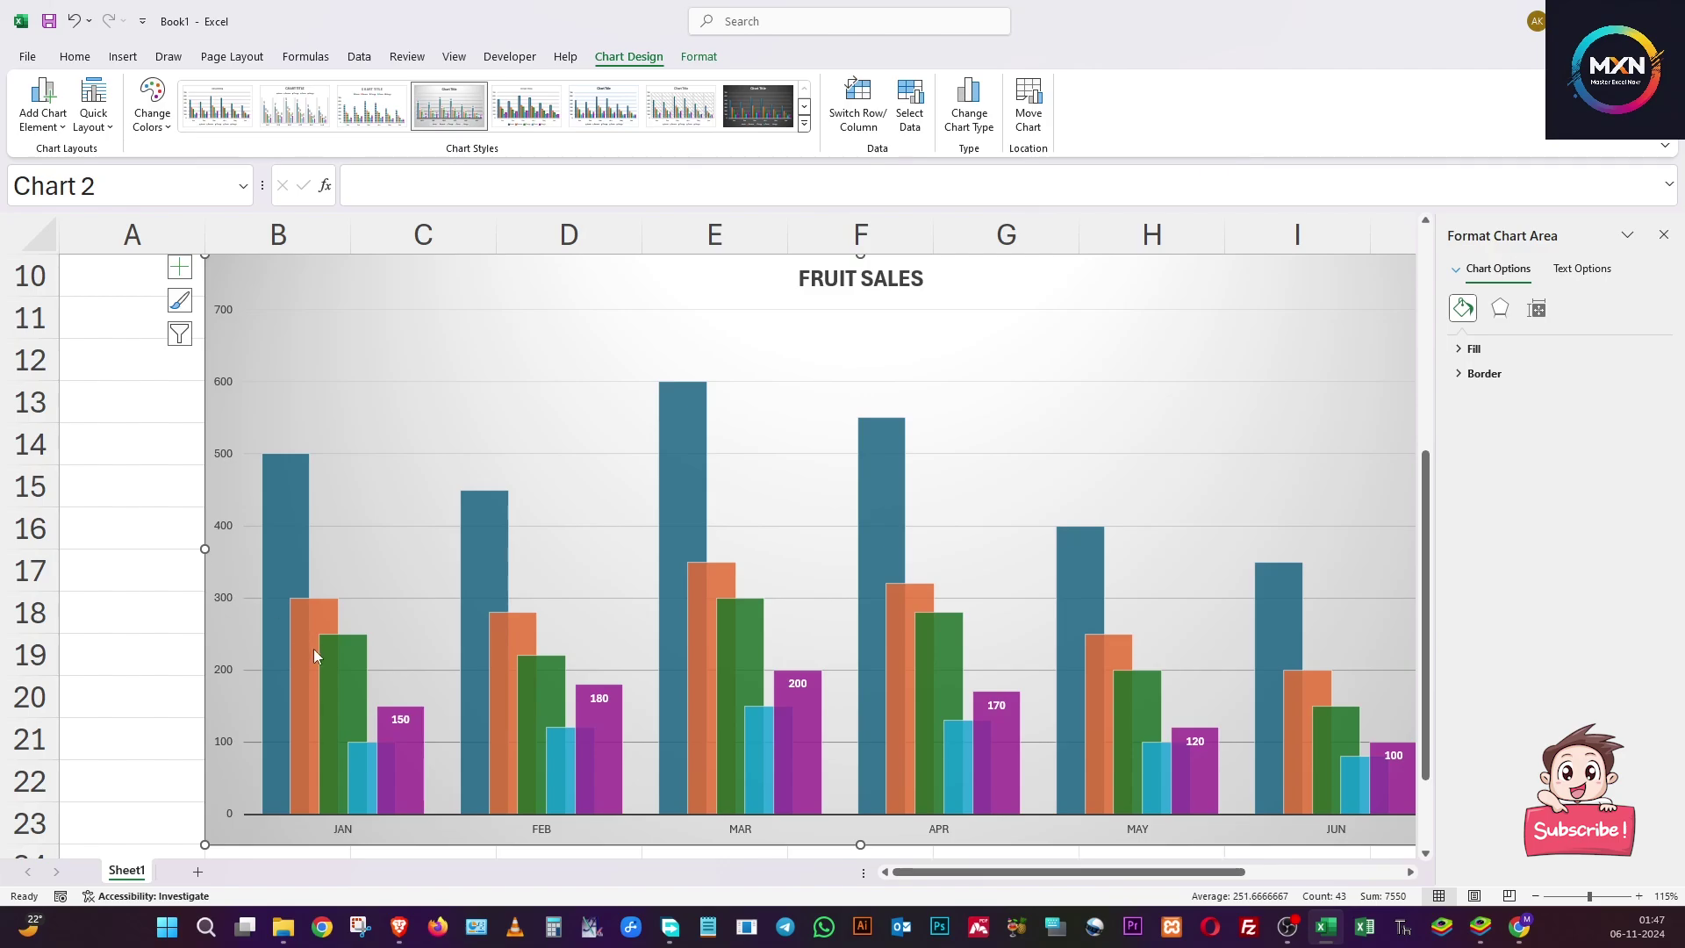
Apply quick Layout 9 to the chart, with titles on both axes, a legend and major gridlines.
mouse_move(292, 504)
scroll(534, 613, "down", 1)
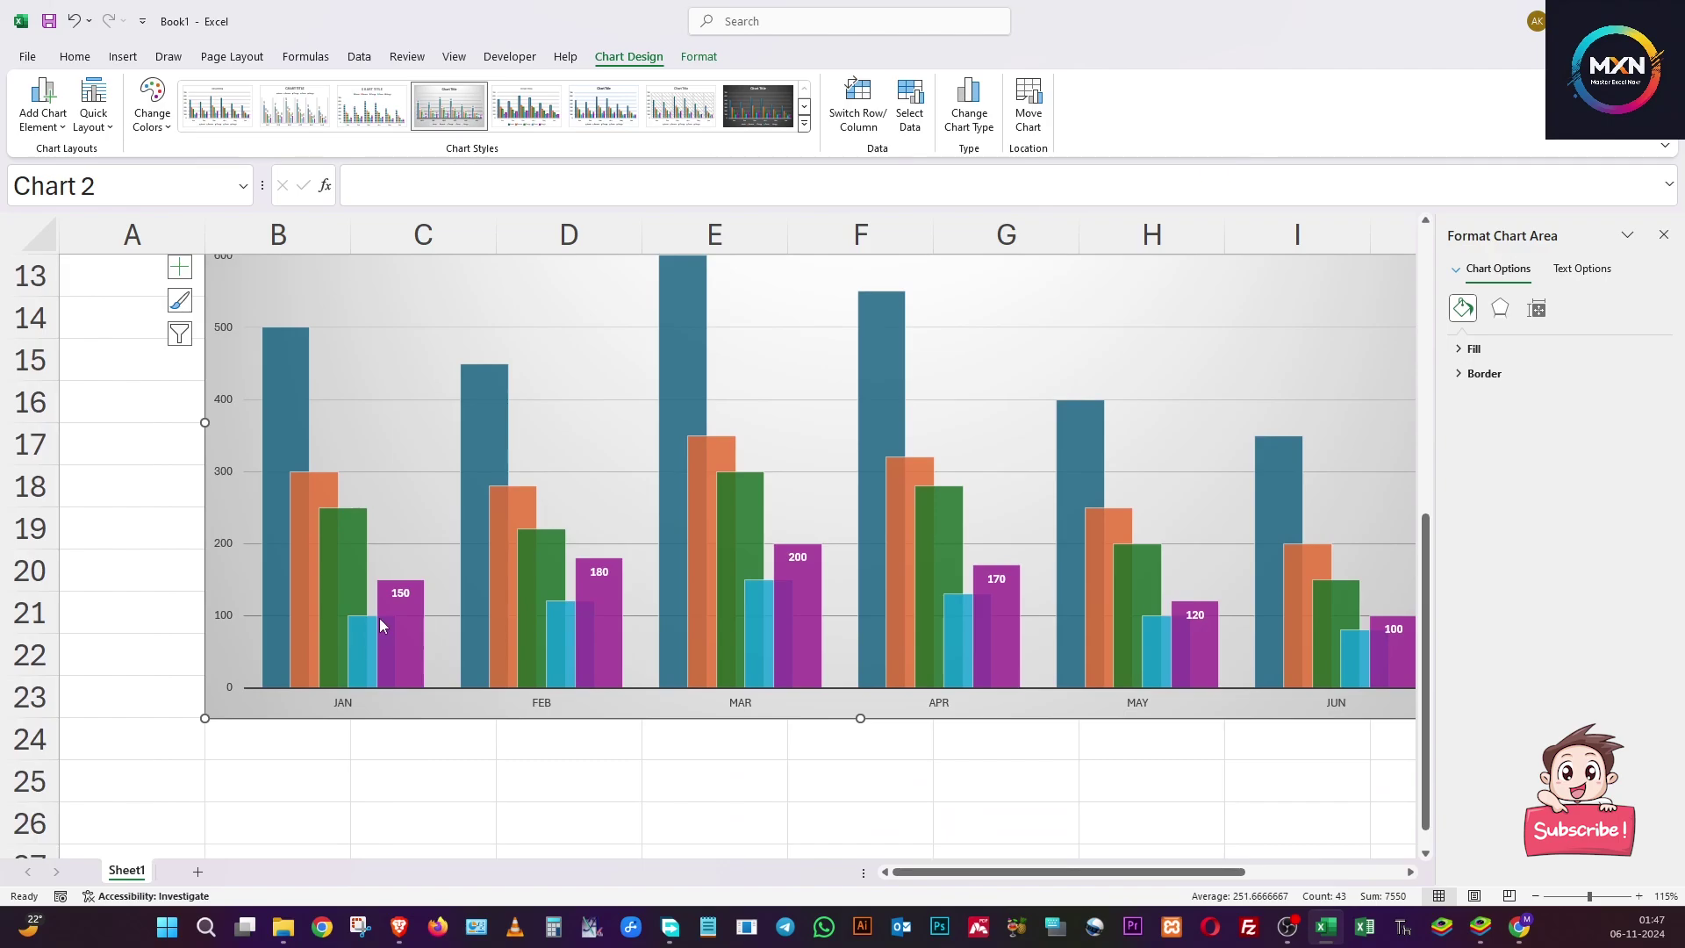
mouse_move(391, 631)
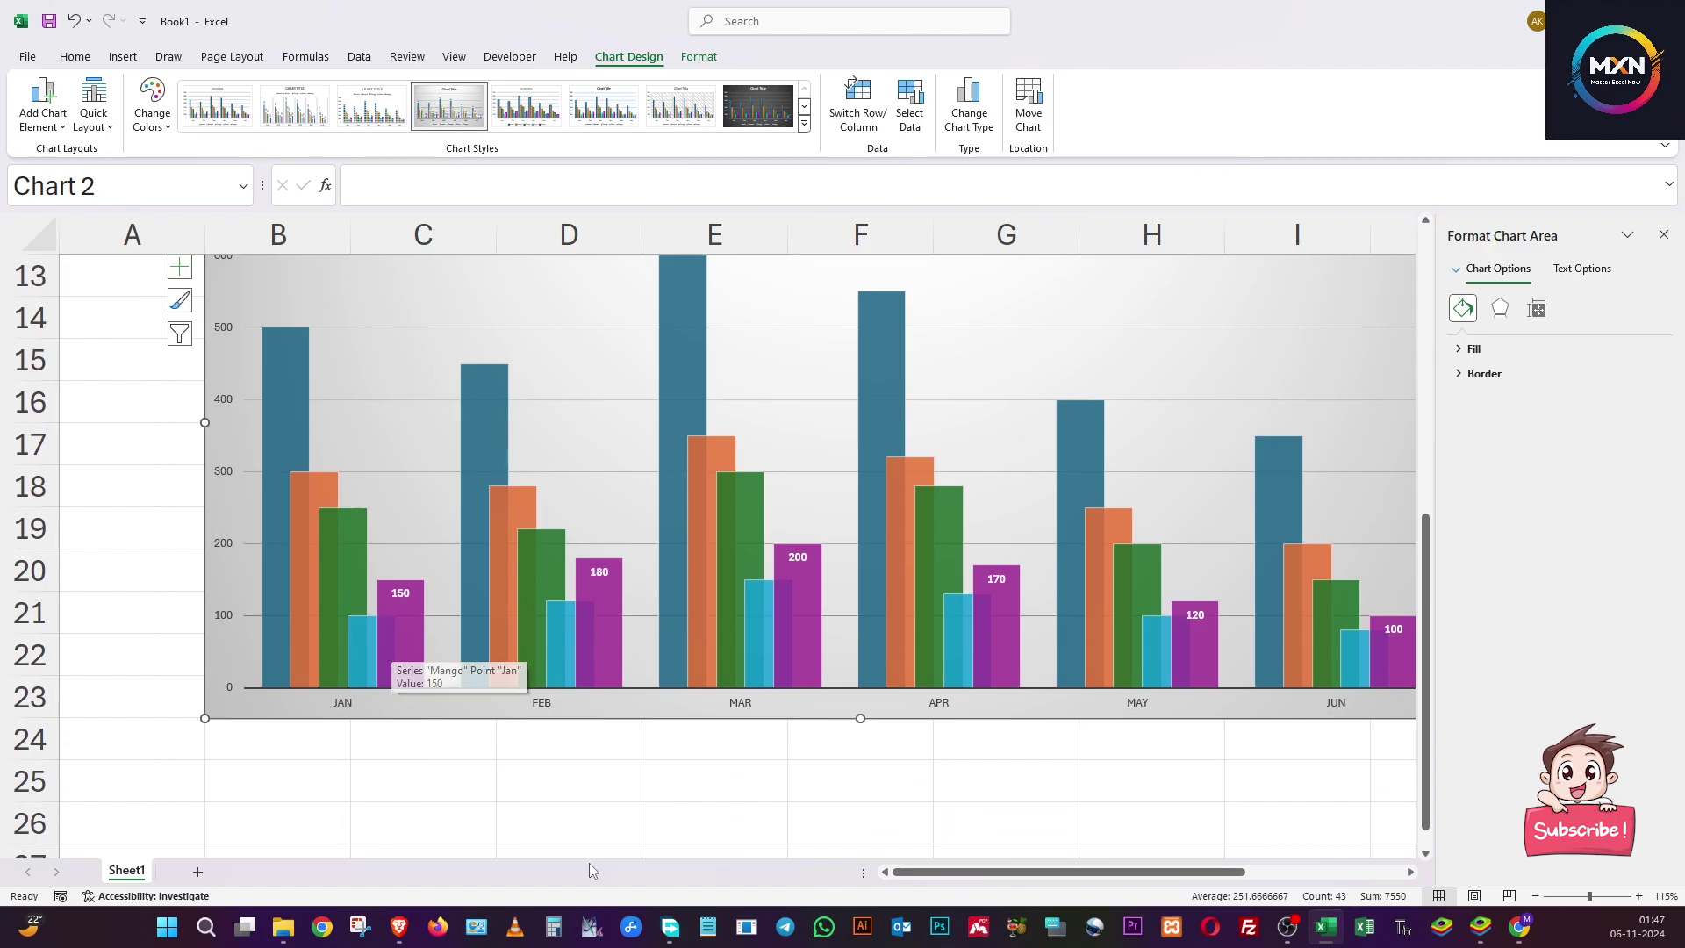
left_click_drag(991, 871, 1034, 872)
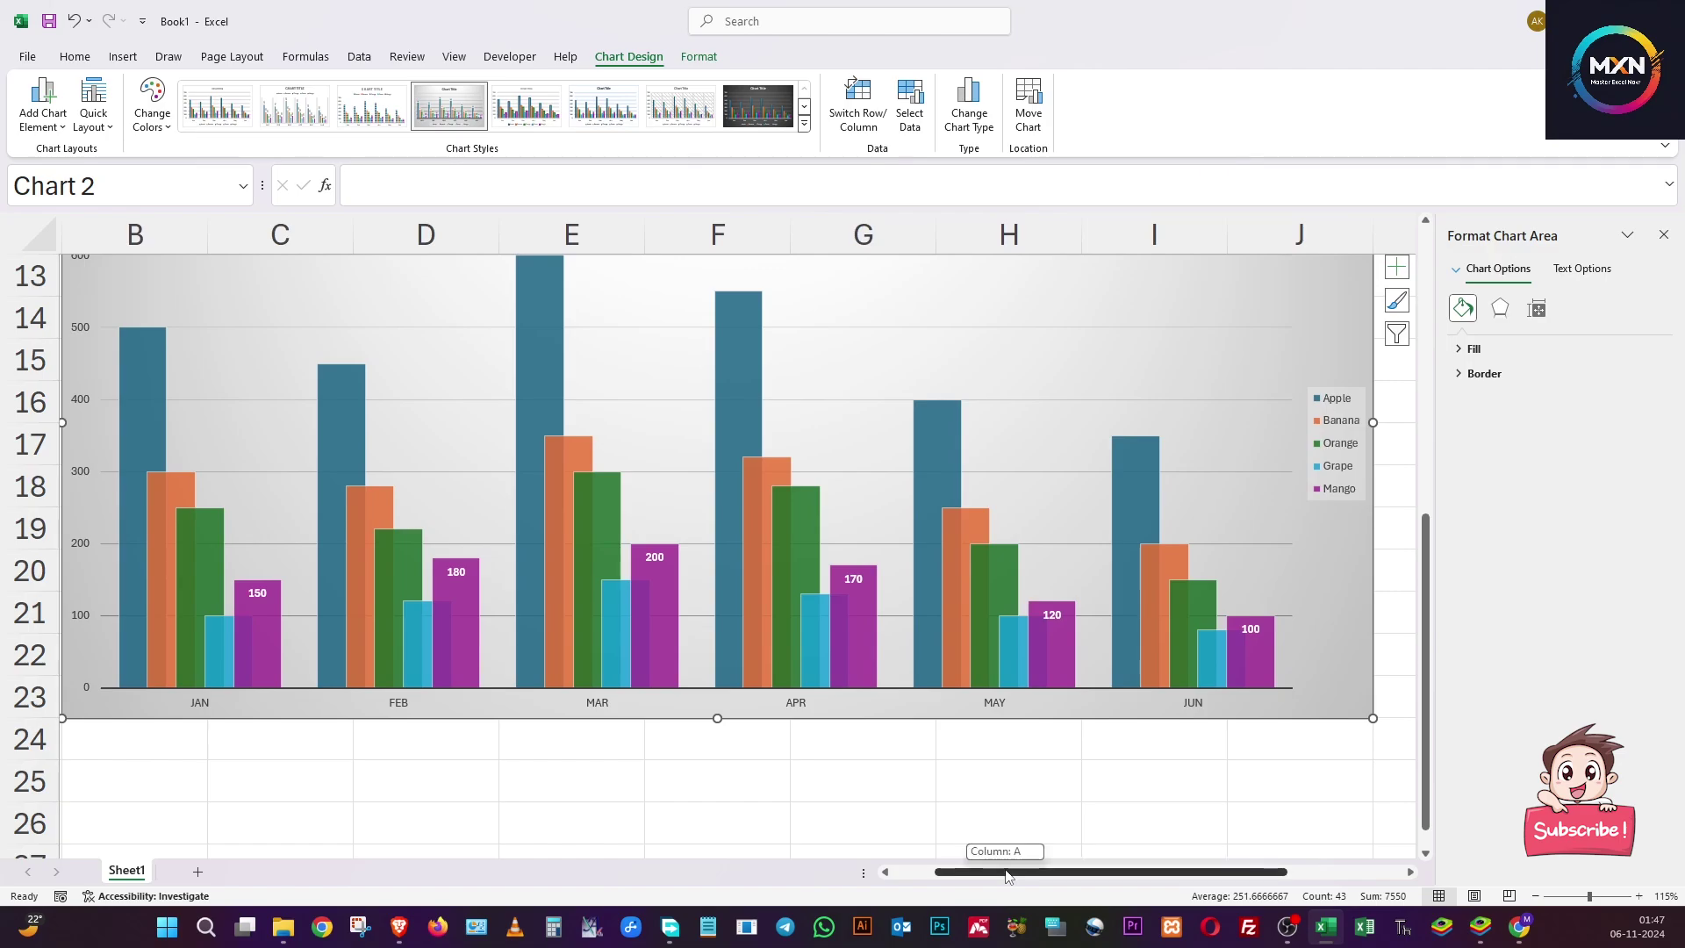
left_click(93, 106)
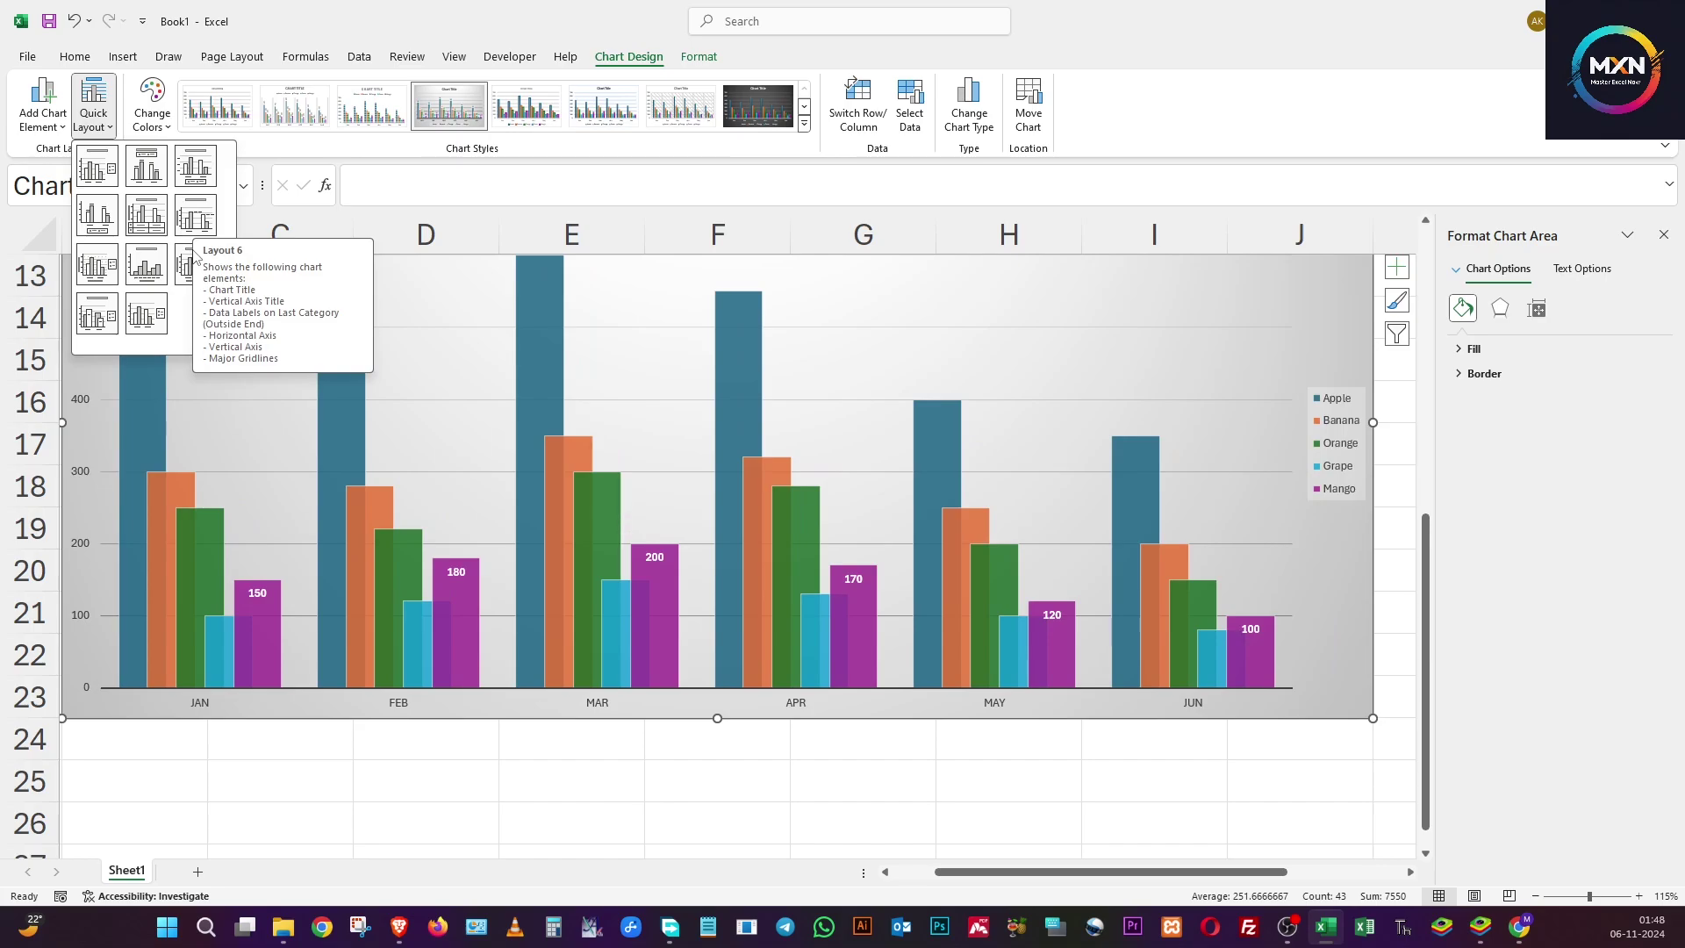
left_click(180, 263)
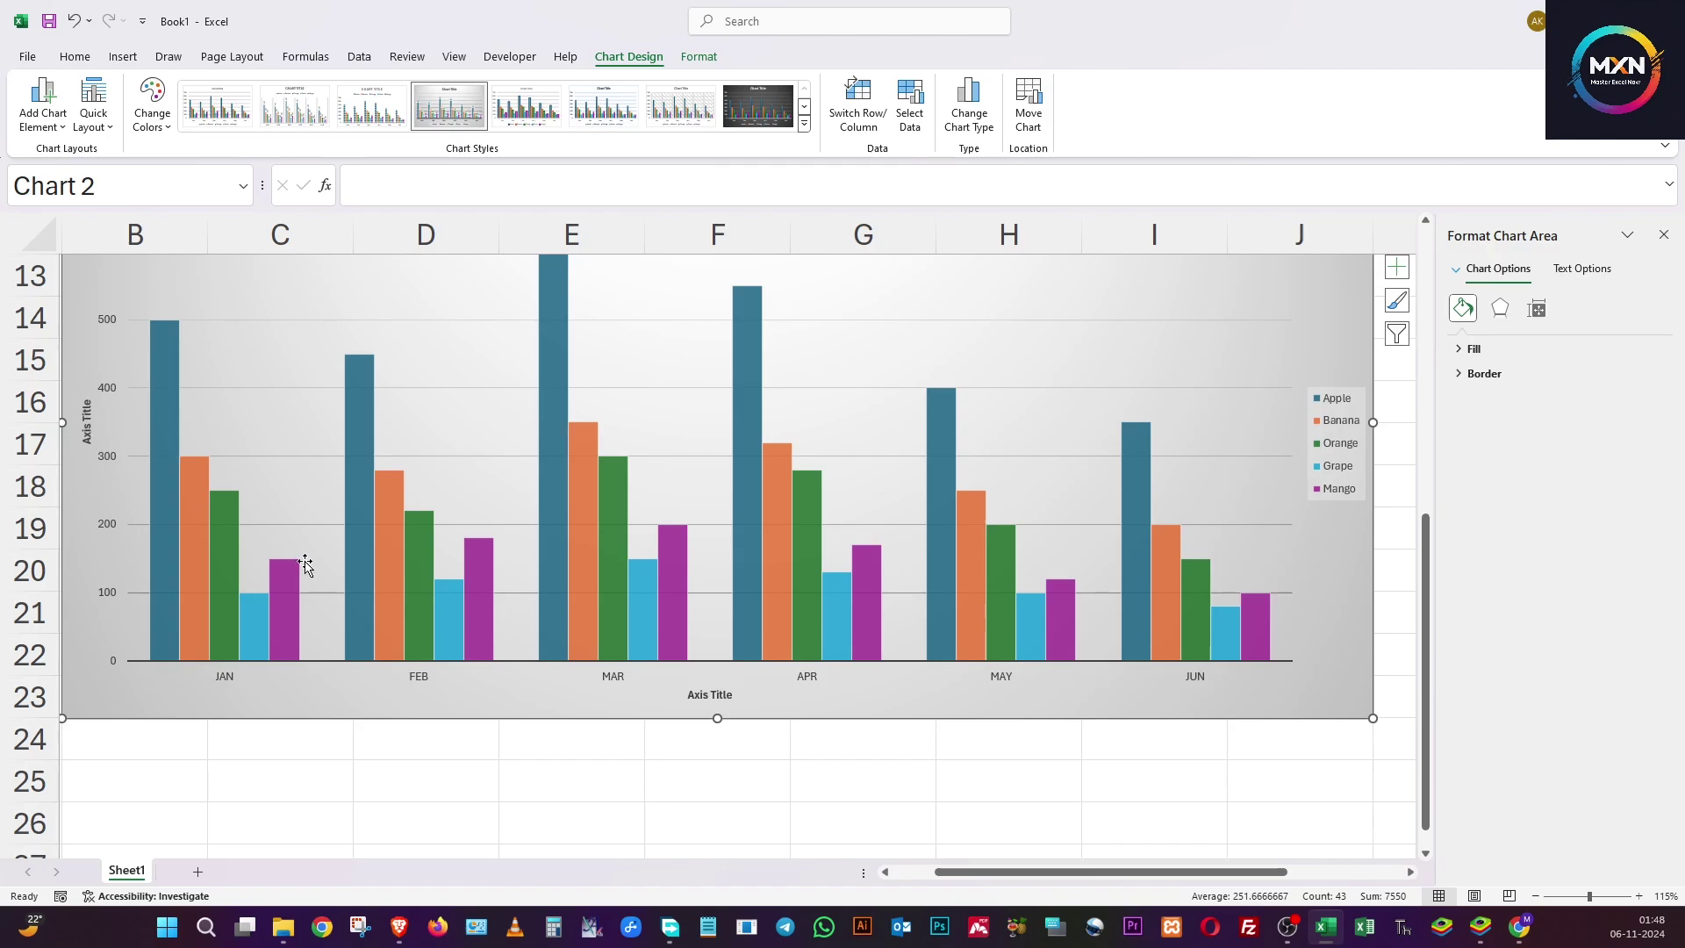
scroll(665, 620, "up", 2)
scroll(662, 613, "down", 1)
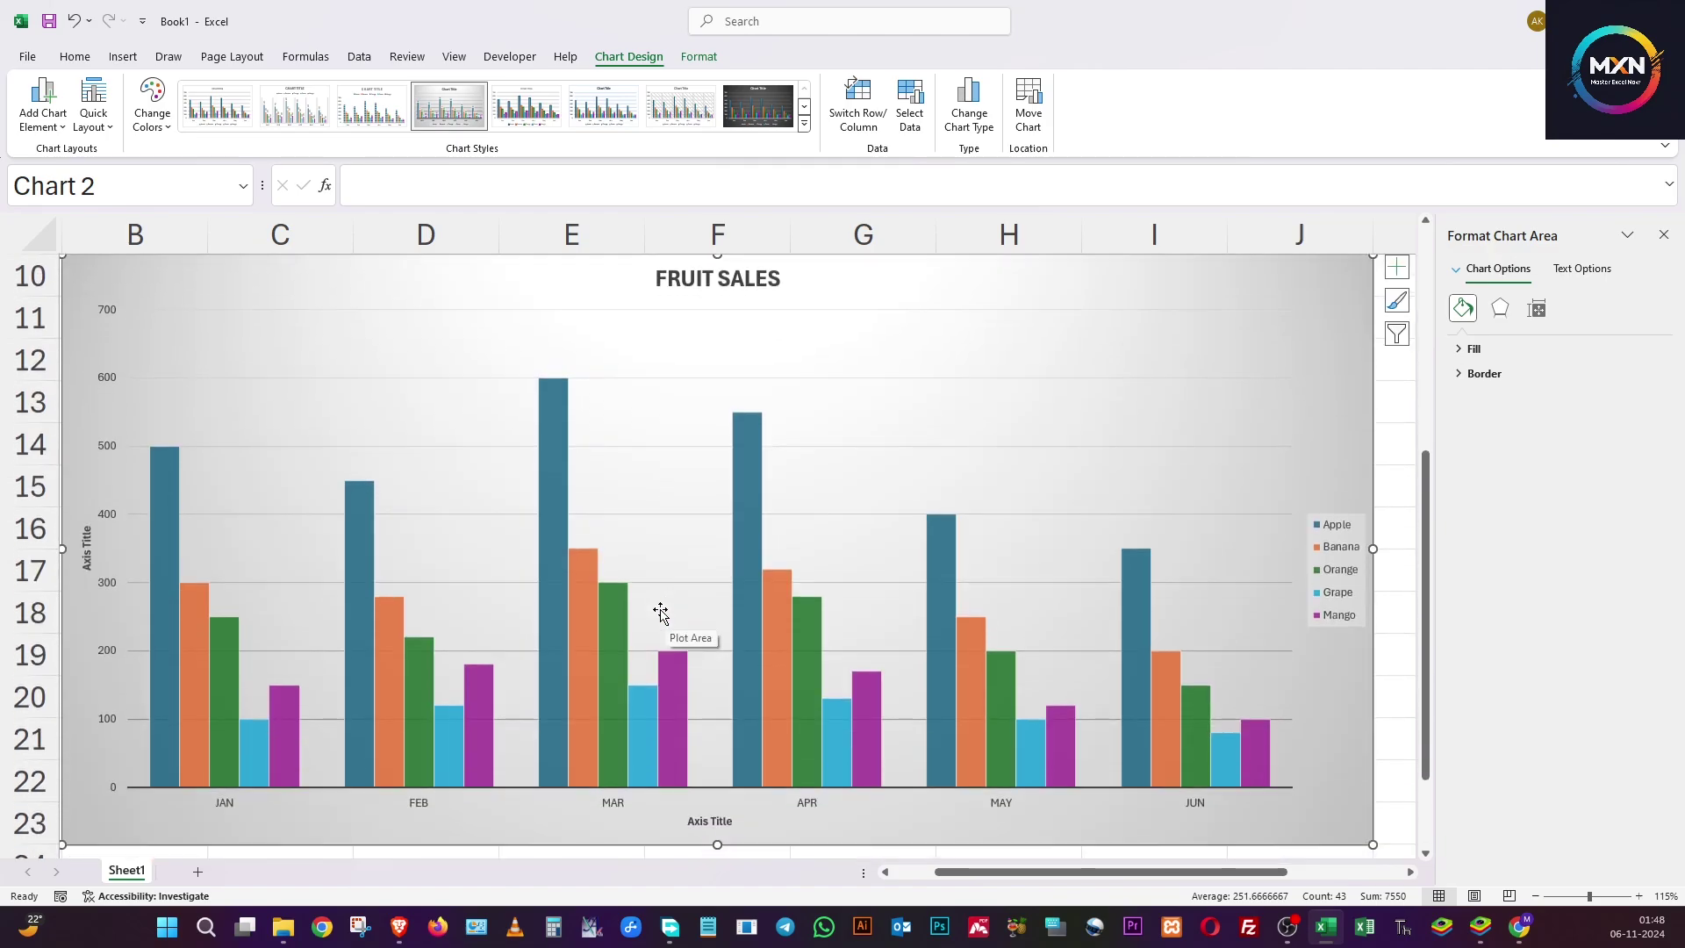
Change the horizontal axis title to "Months".
left_click(718, 826)
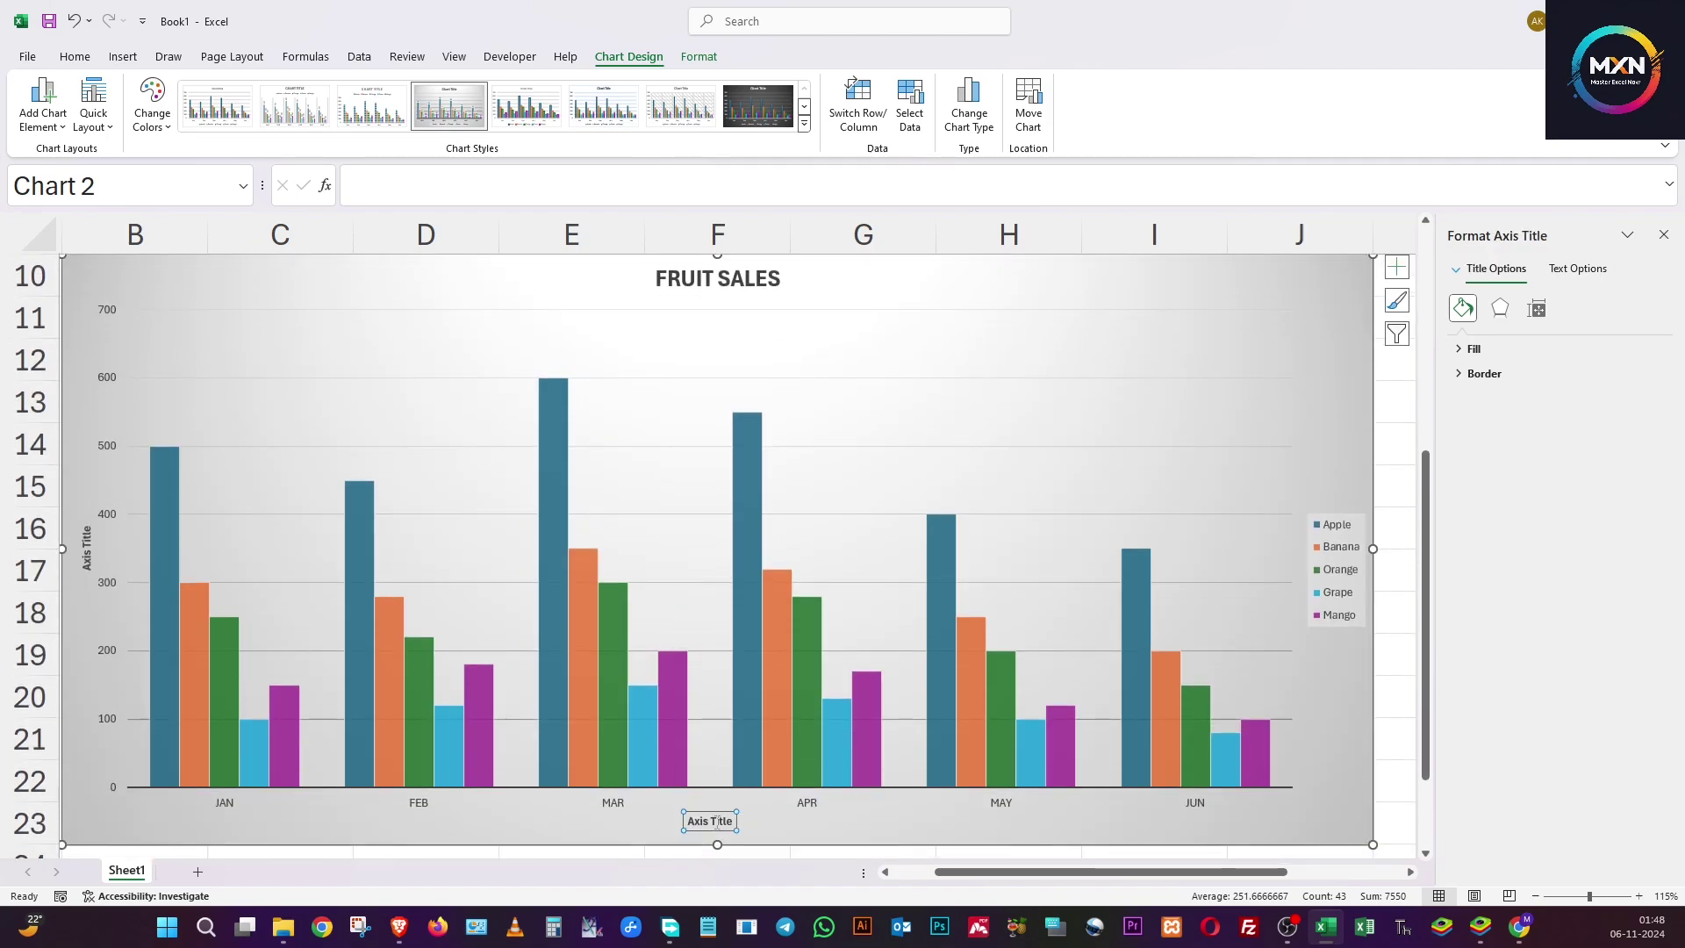
double_click(718, 825)
key("BackSpace")
key("BackSpace")
key("BackSpace")
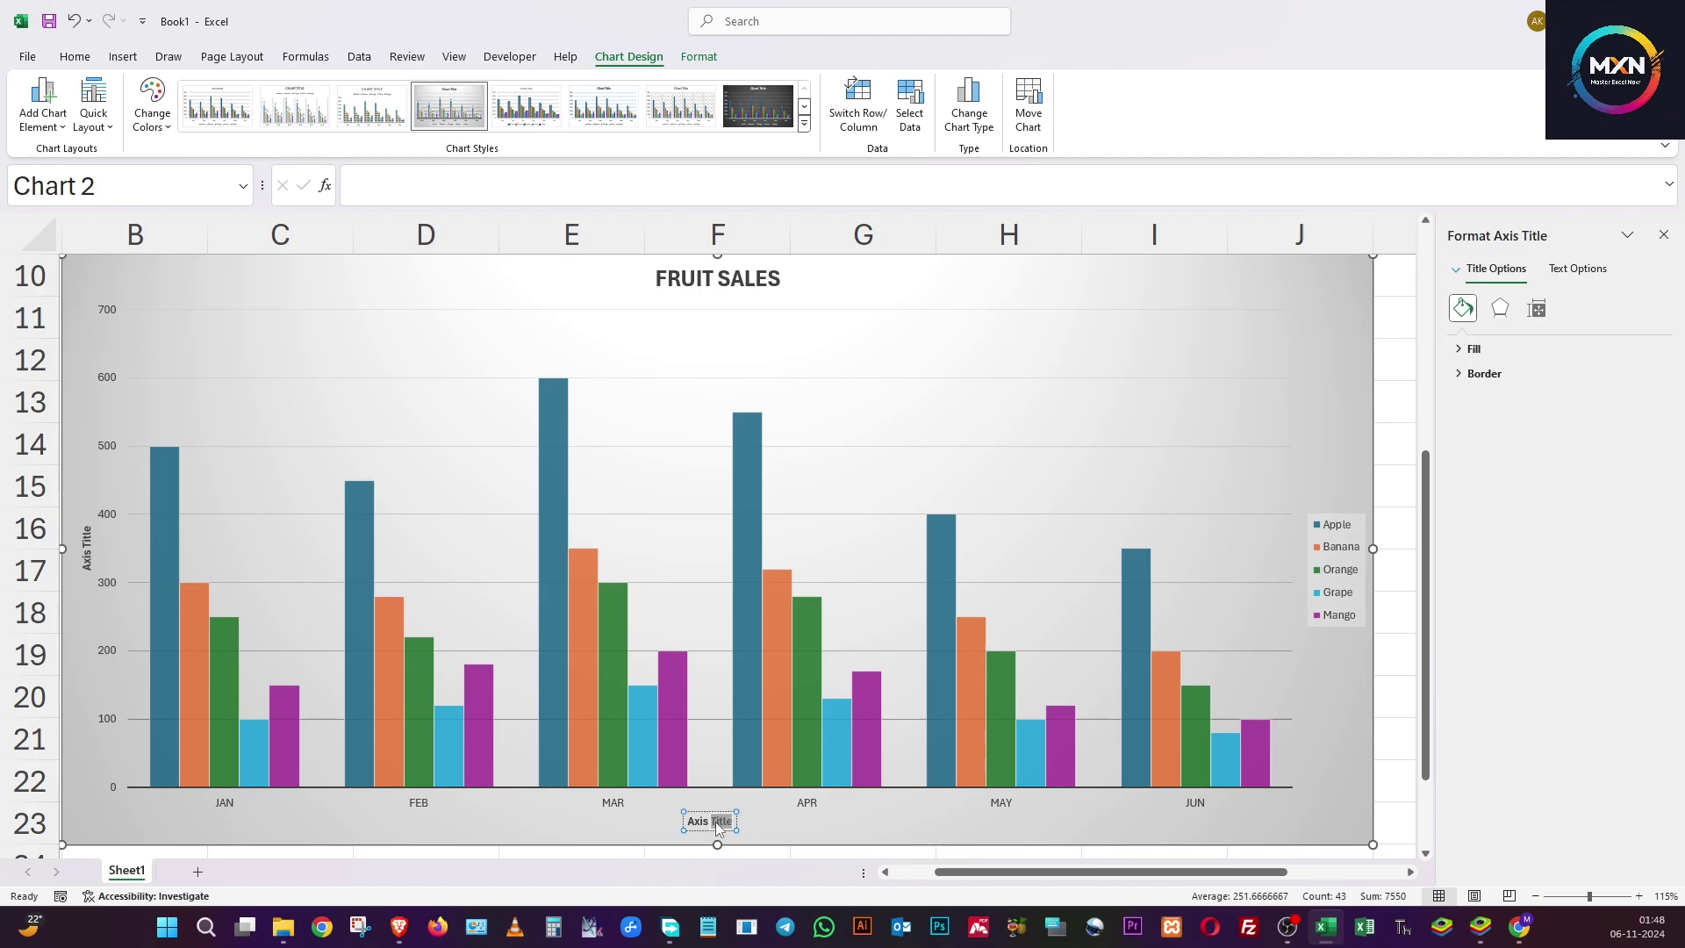
key("BackSpace")
key("BackSpace")
key("BackSpace")
type("Months")
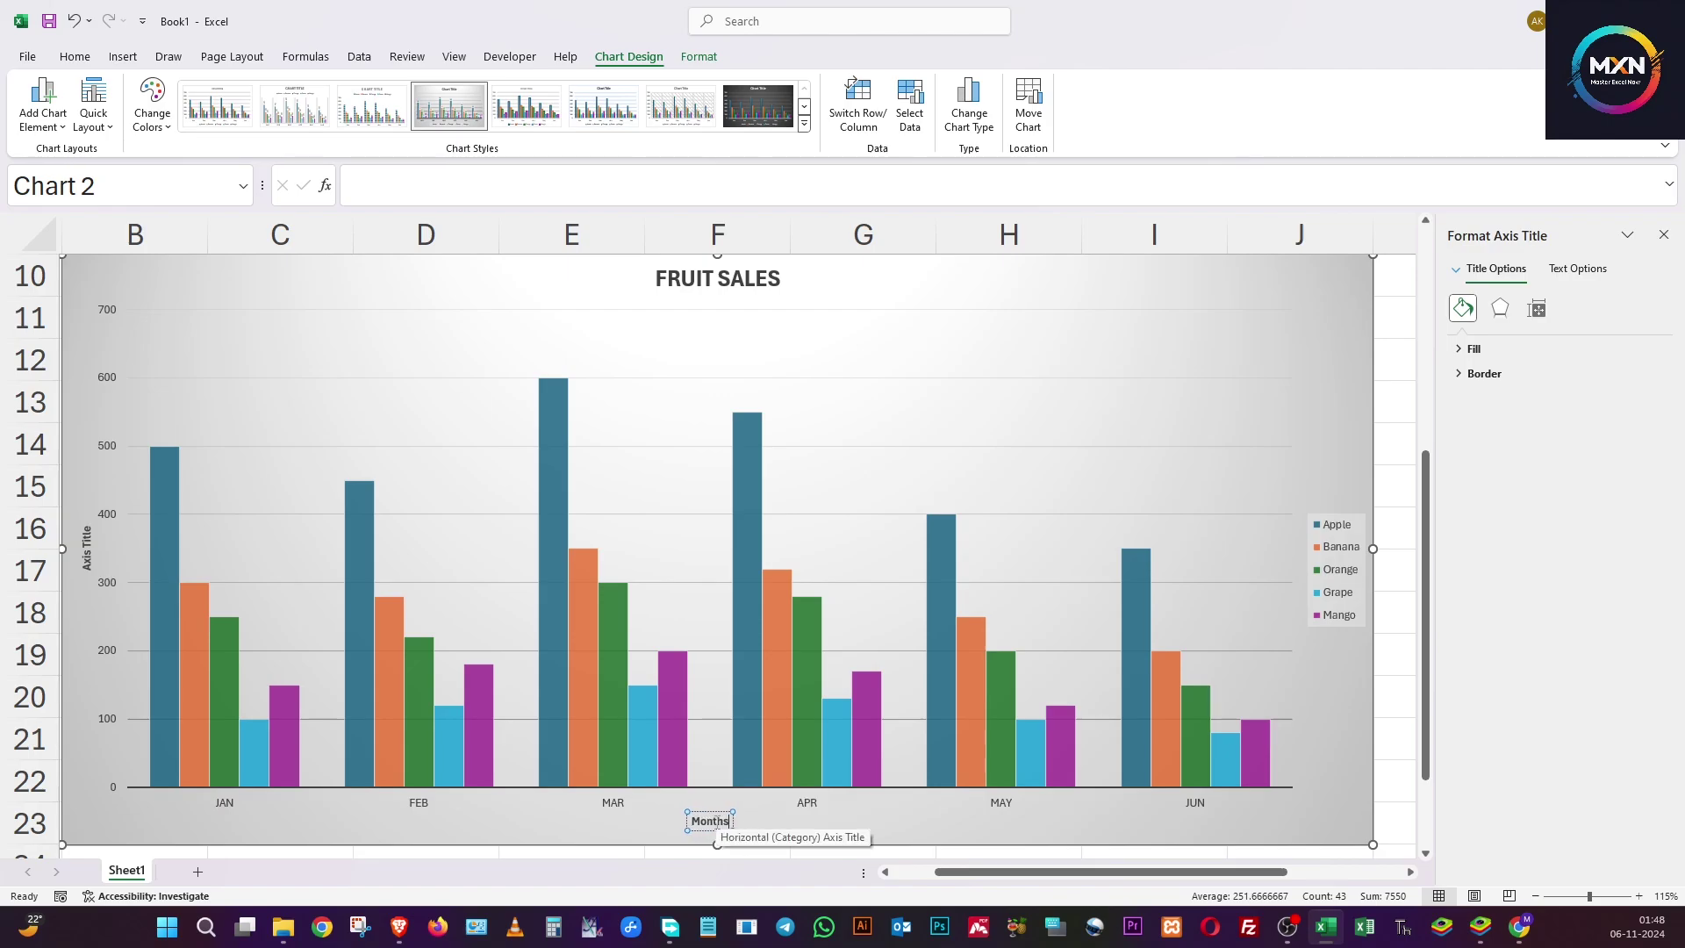
Change the vertical axis title to "Units Sold".
left_click(86, 548)
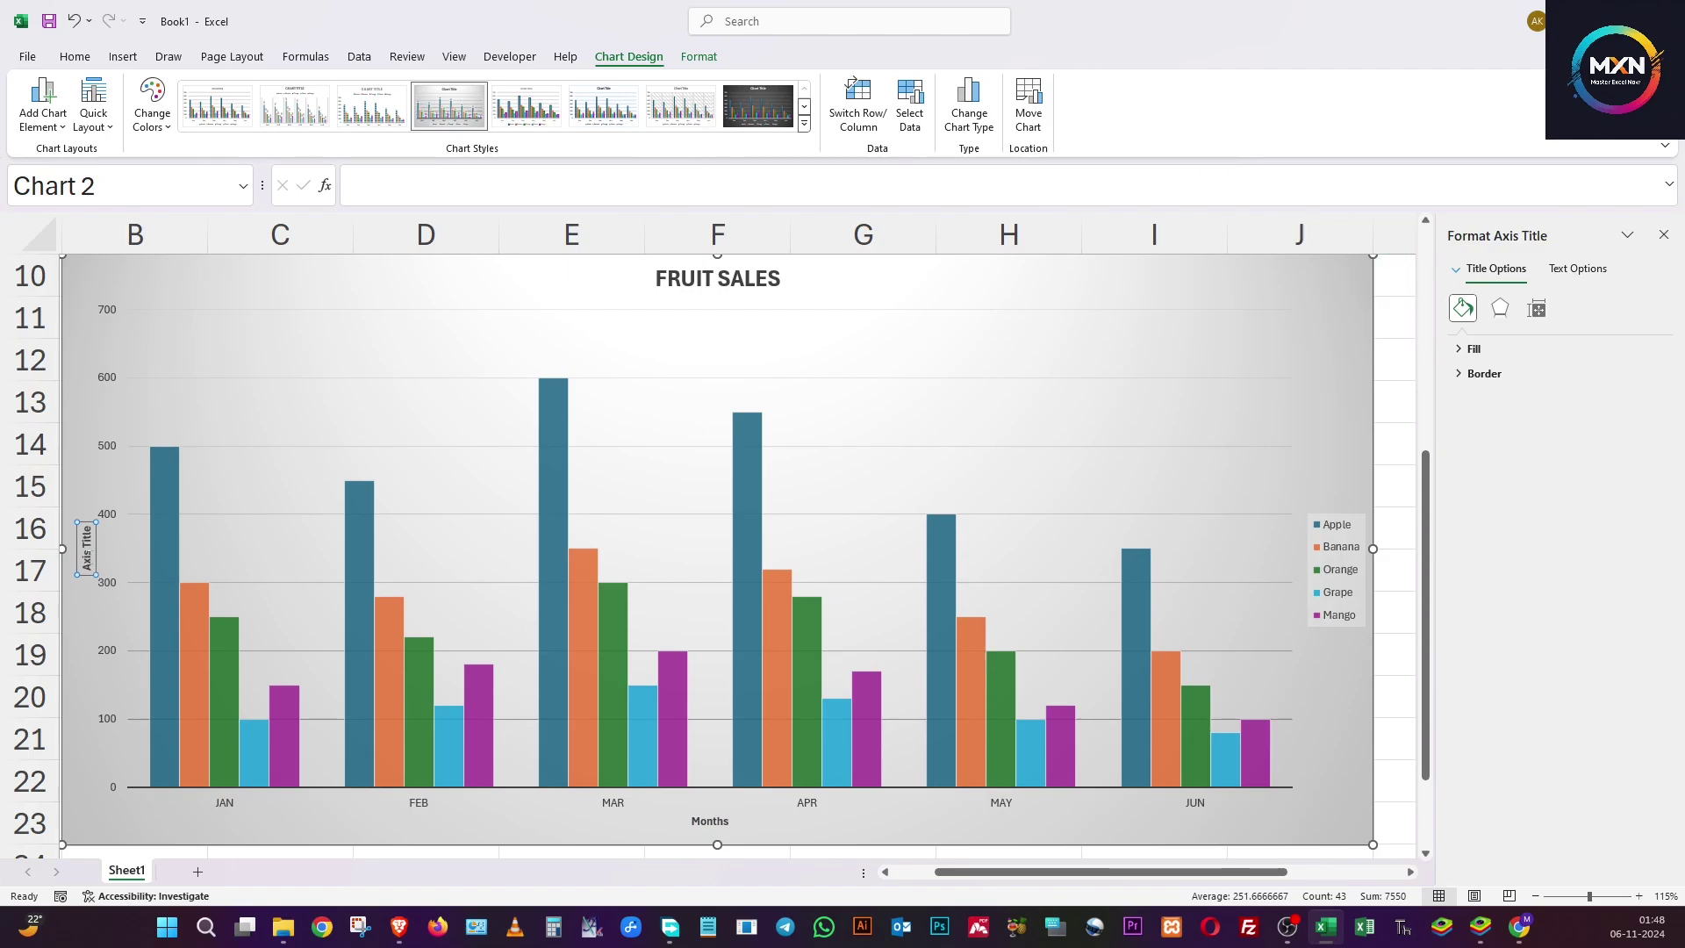
left_click(86, 548)
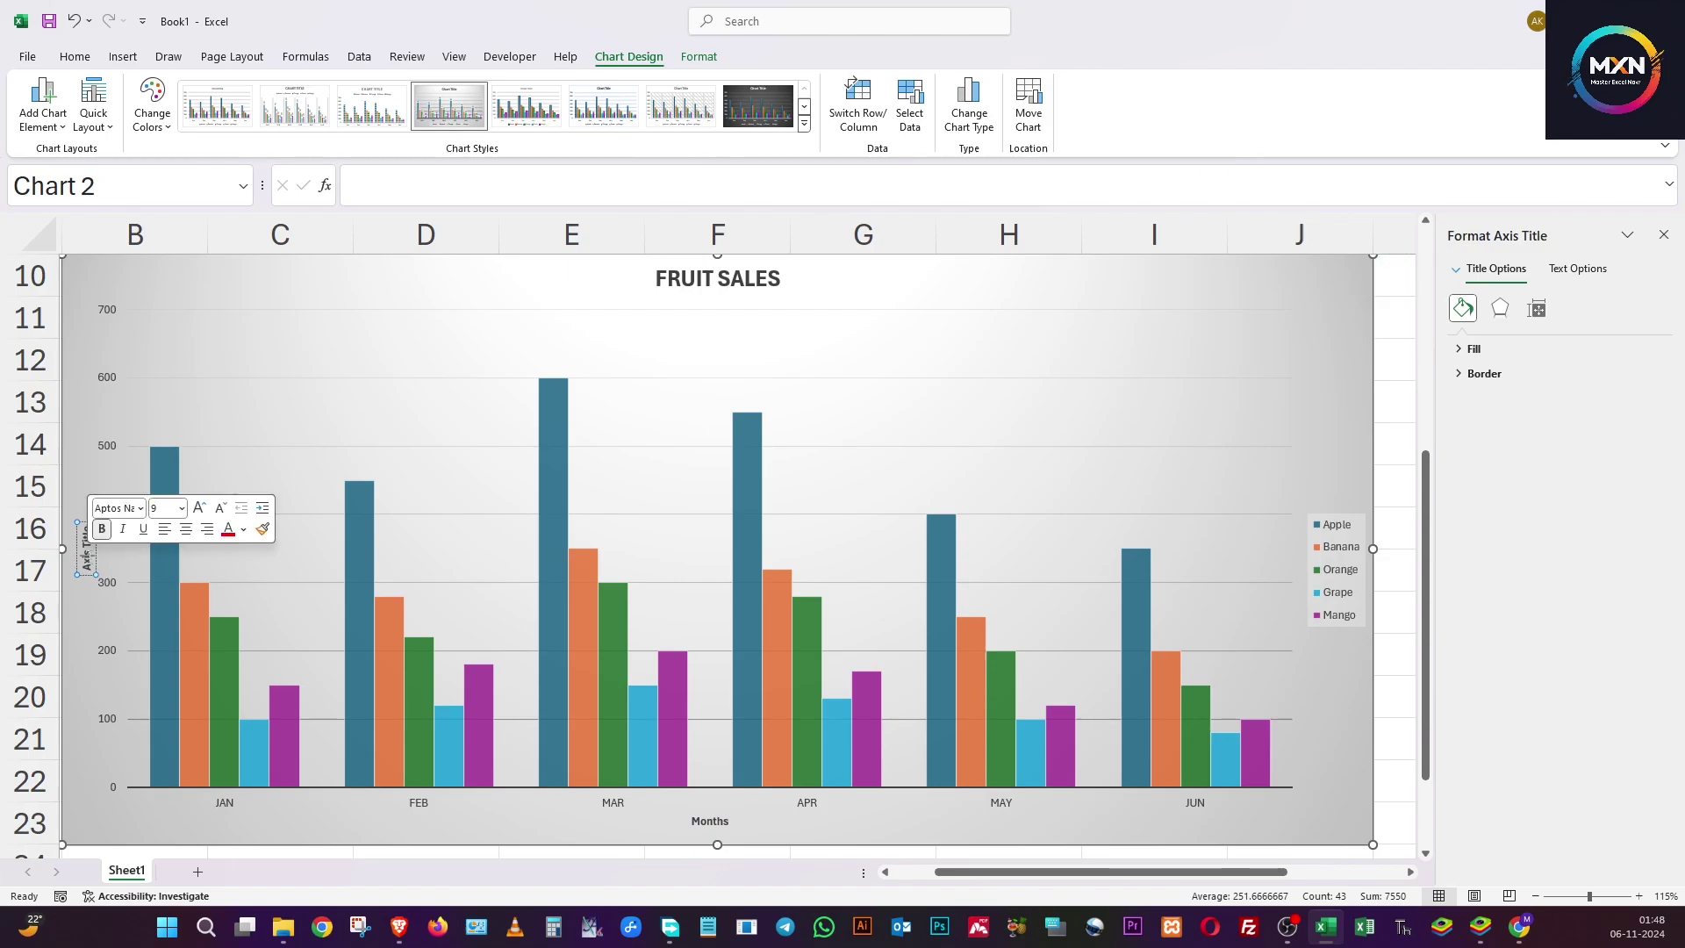
key("ctrl+a")
type("Units S")
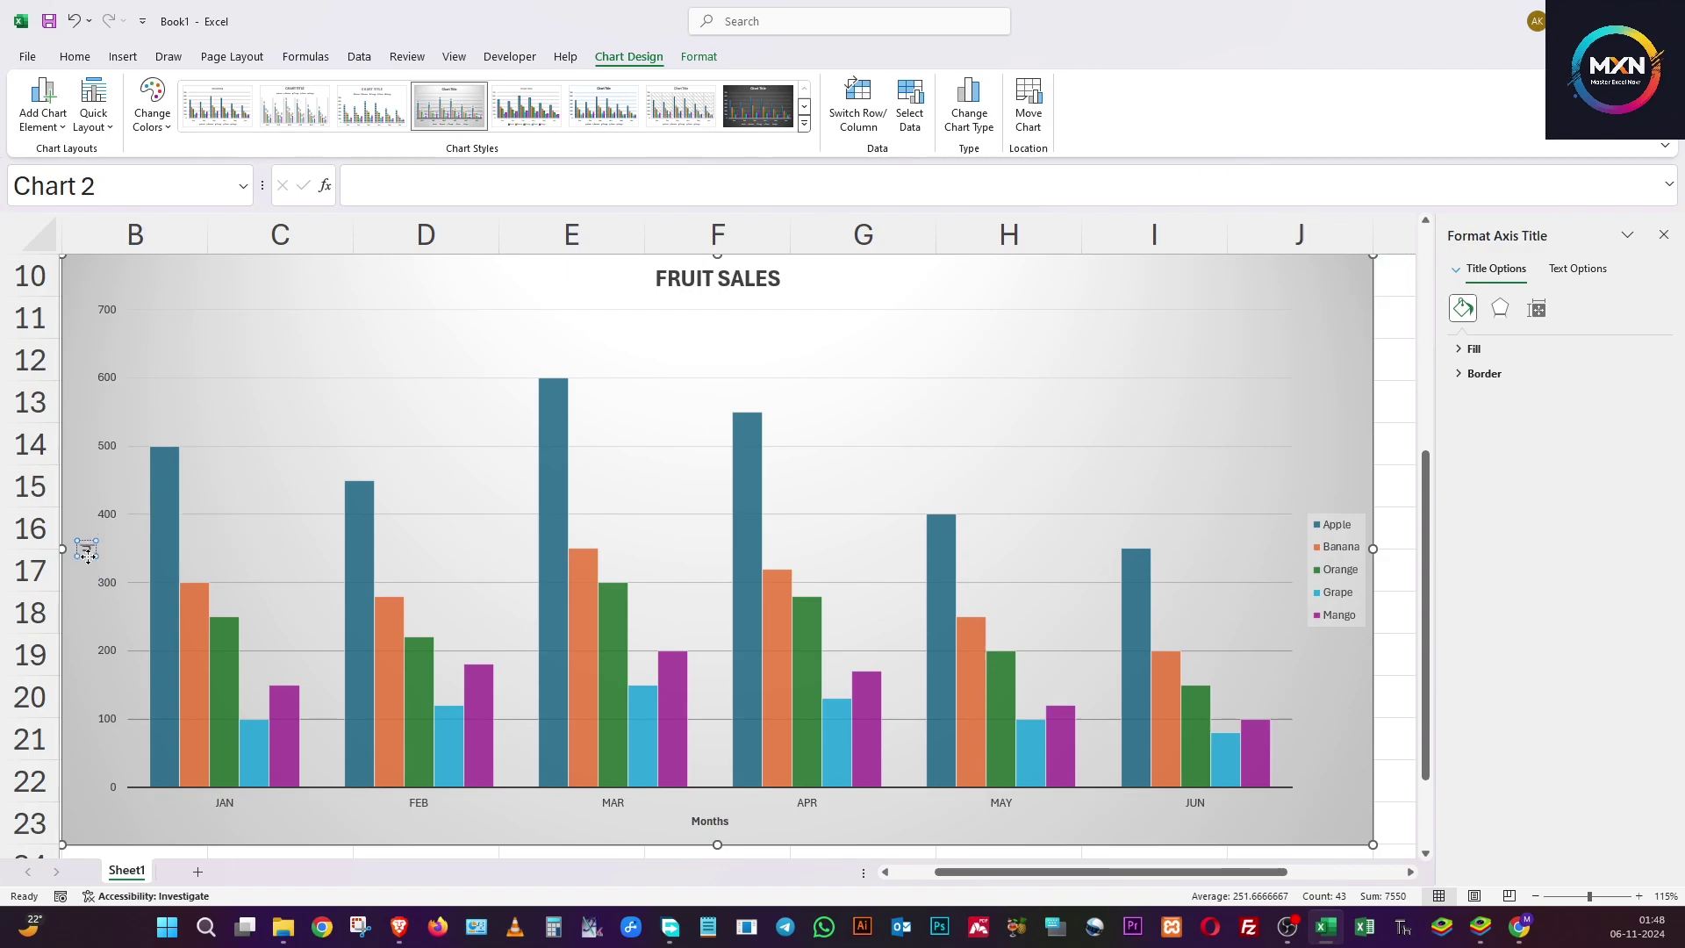
type("old")
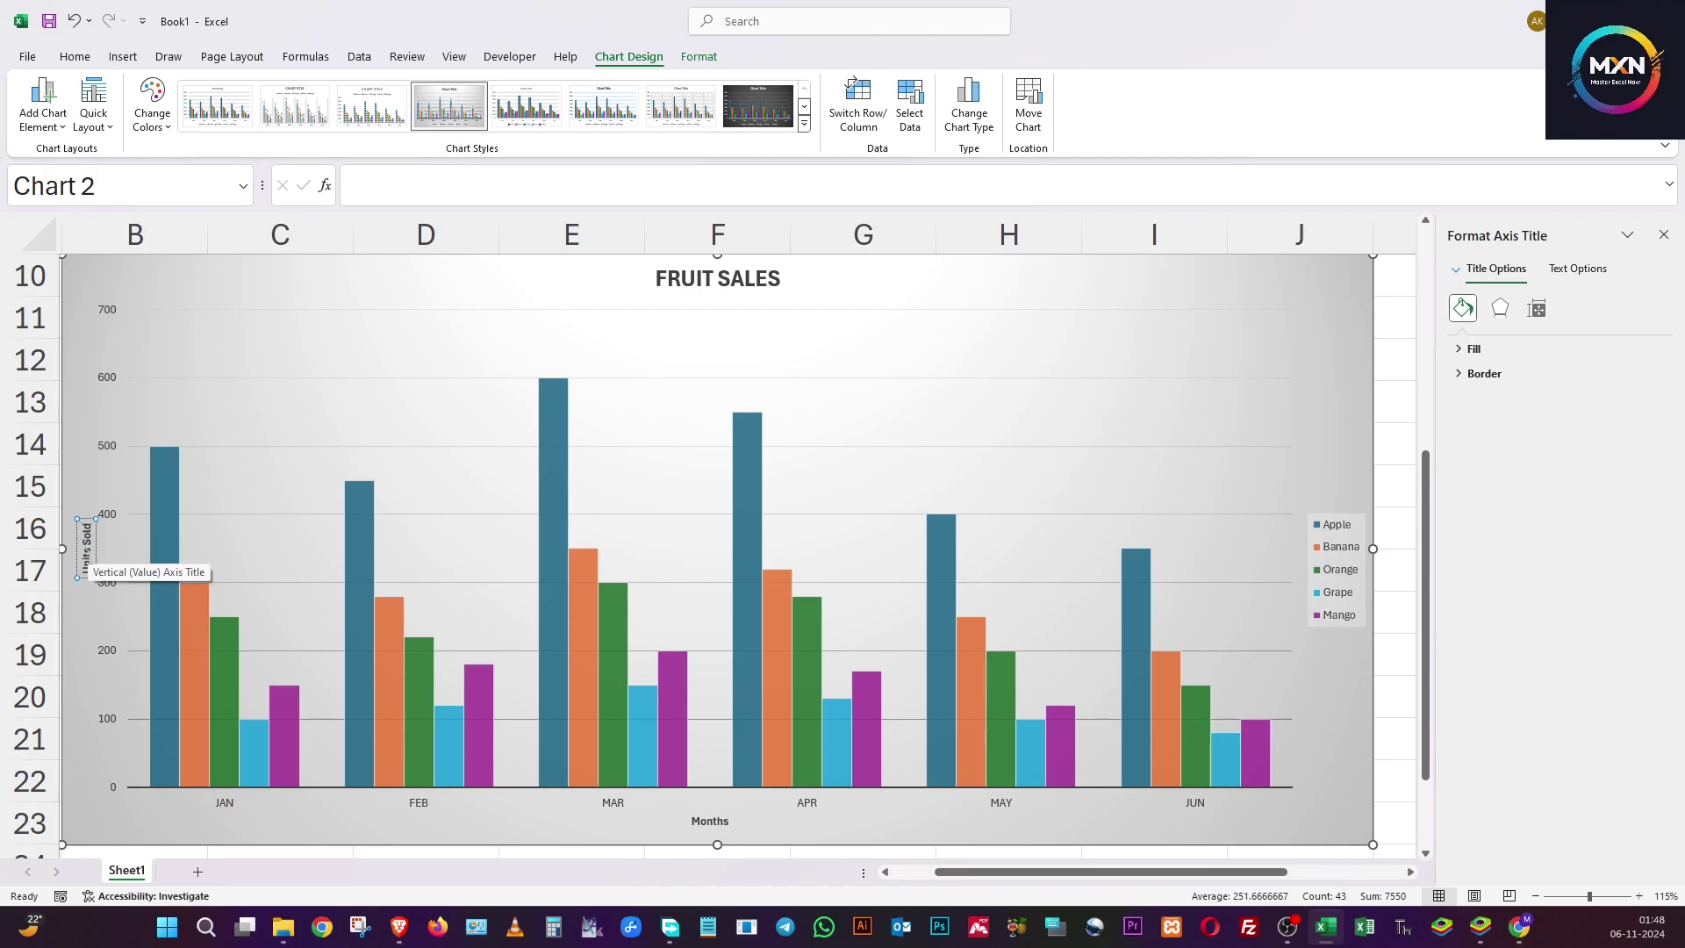
left_click(326, 622)
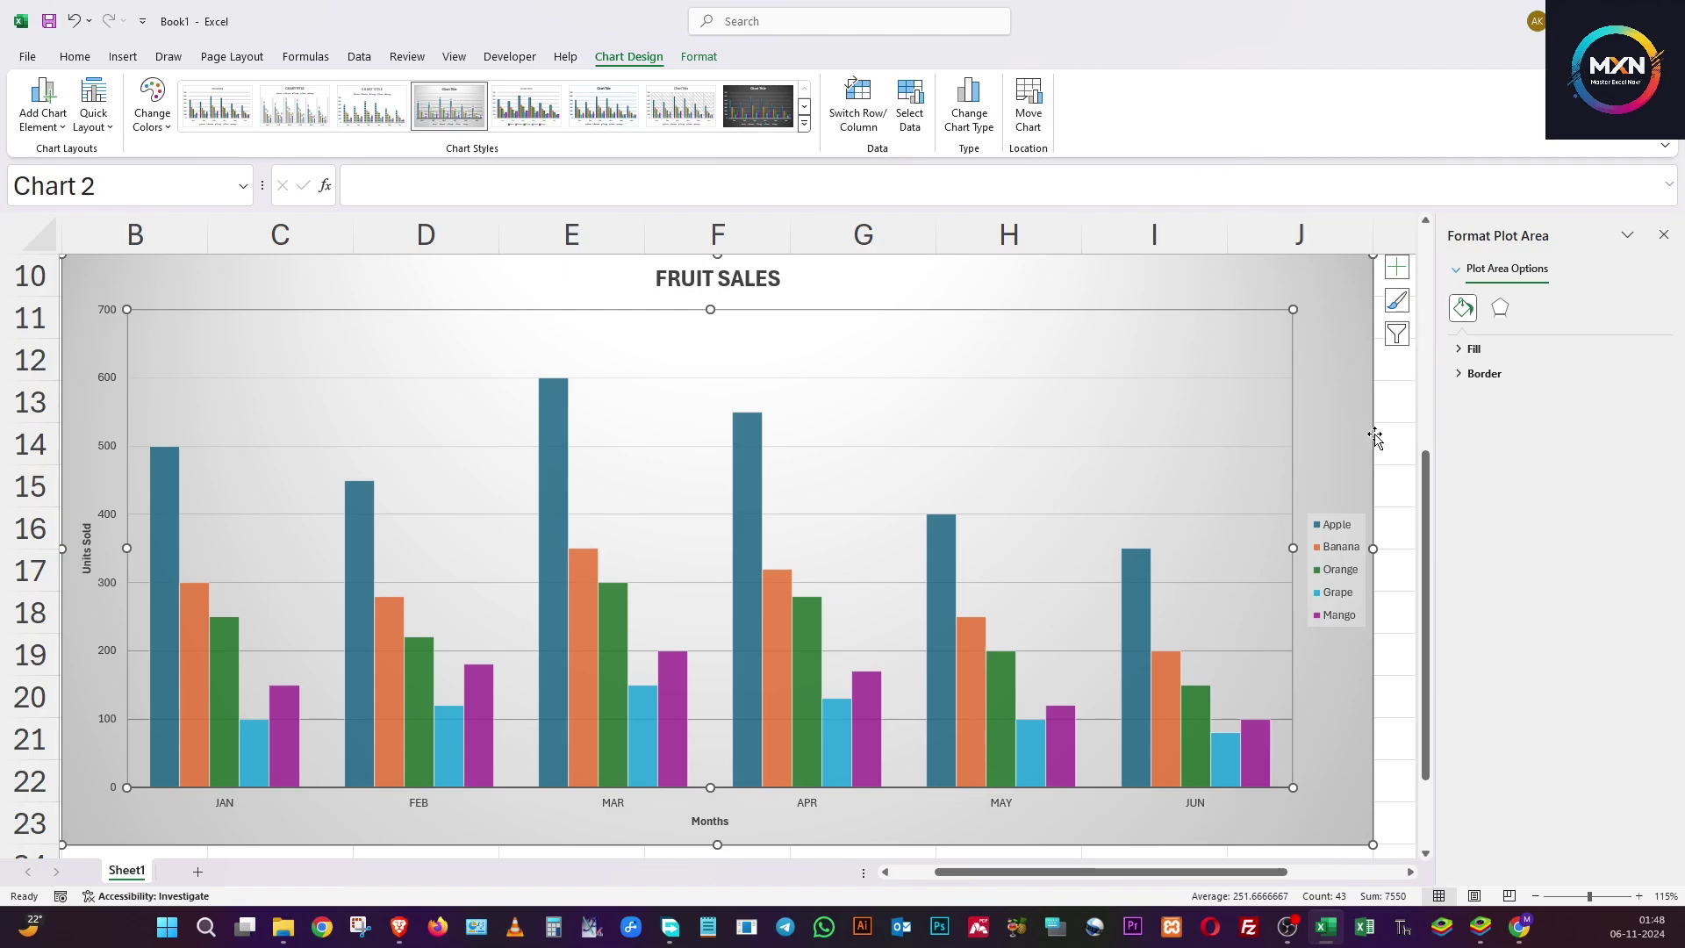
Close the plot area formatting options and open those for the whole chart area.
left_click(1663, 236)
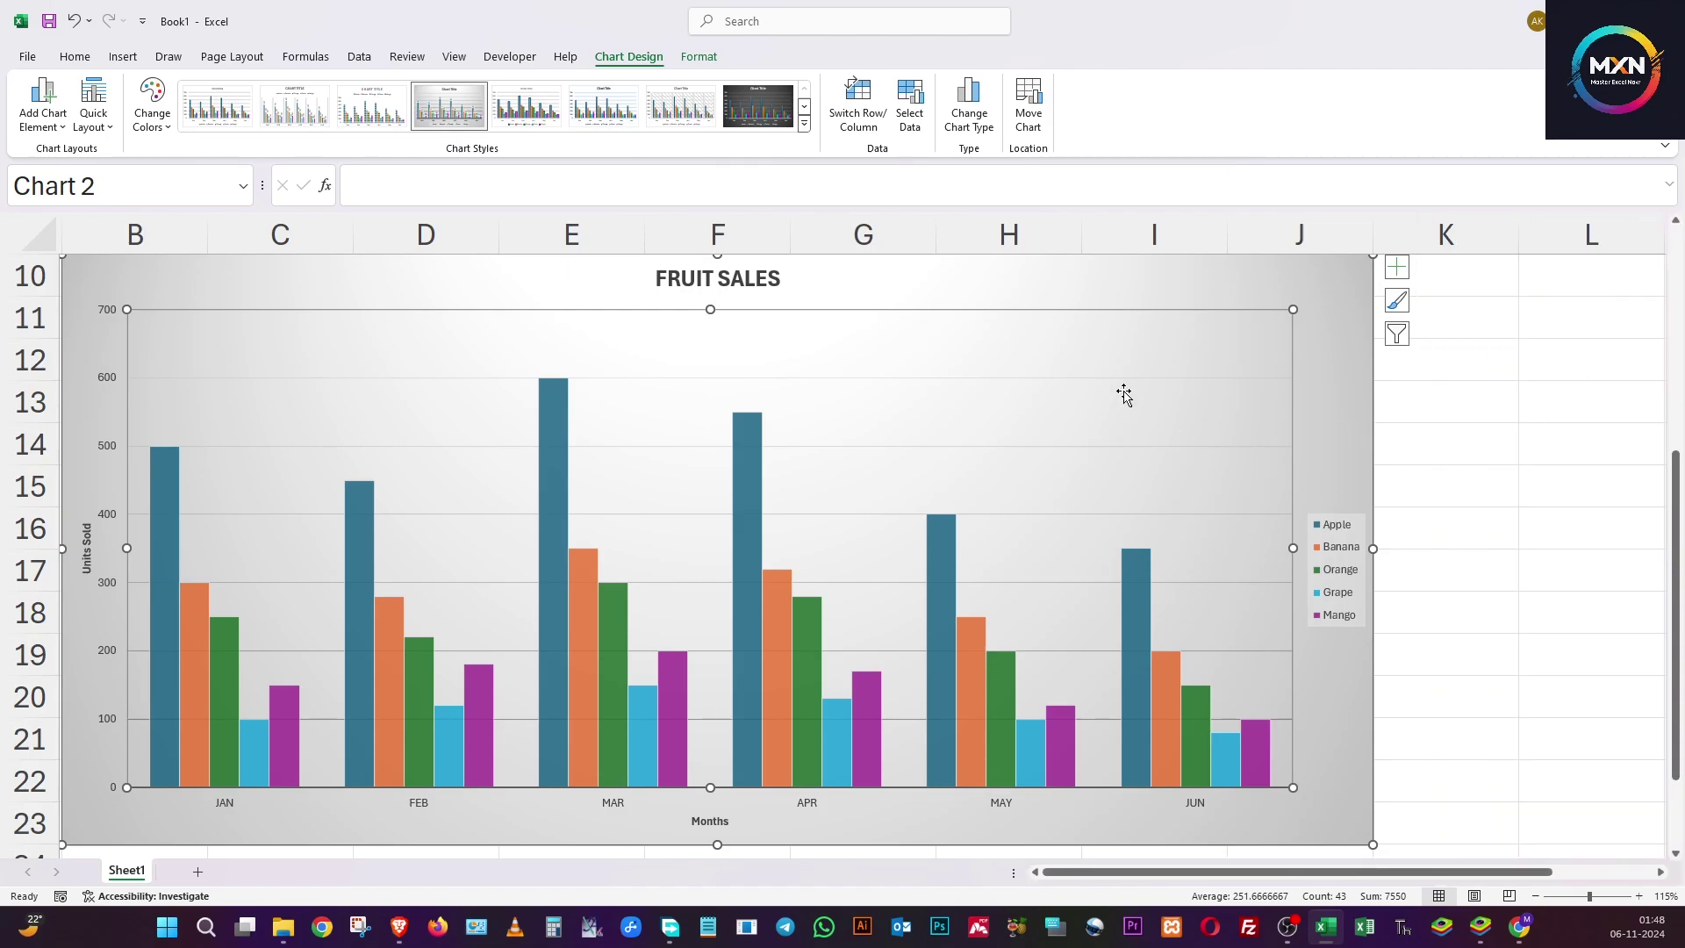
left_click(1542, 398)
left_click(1198, 301)
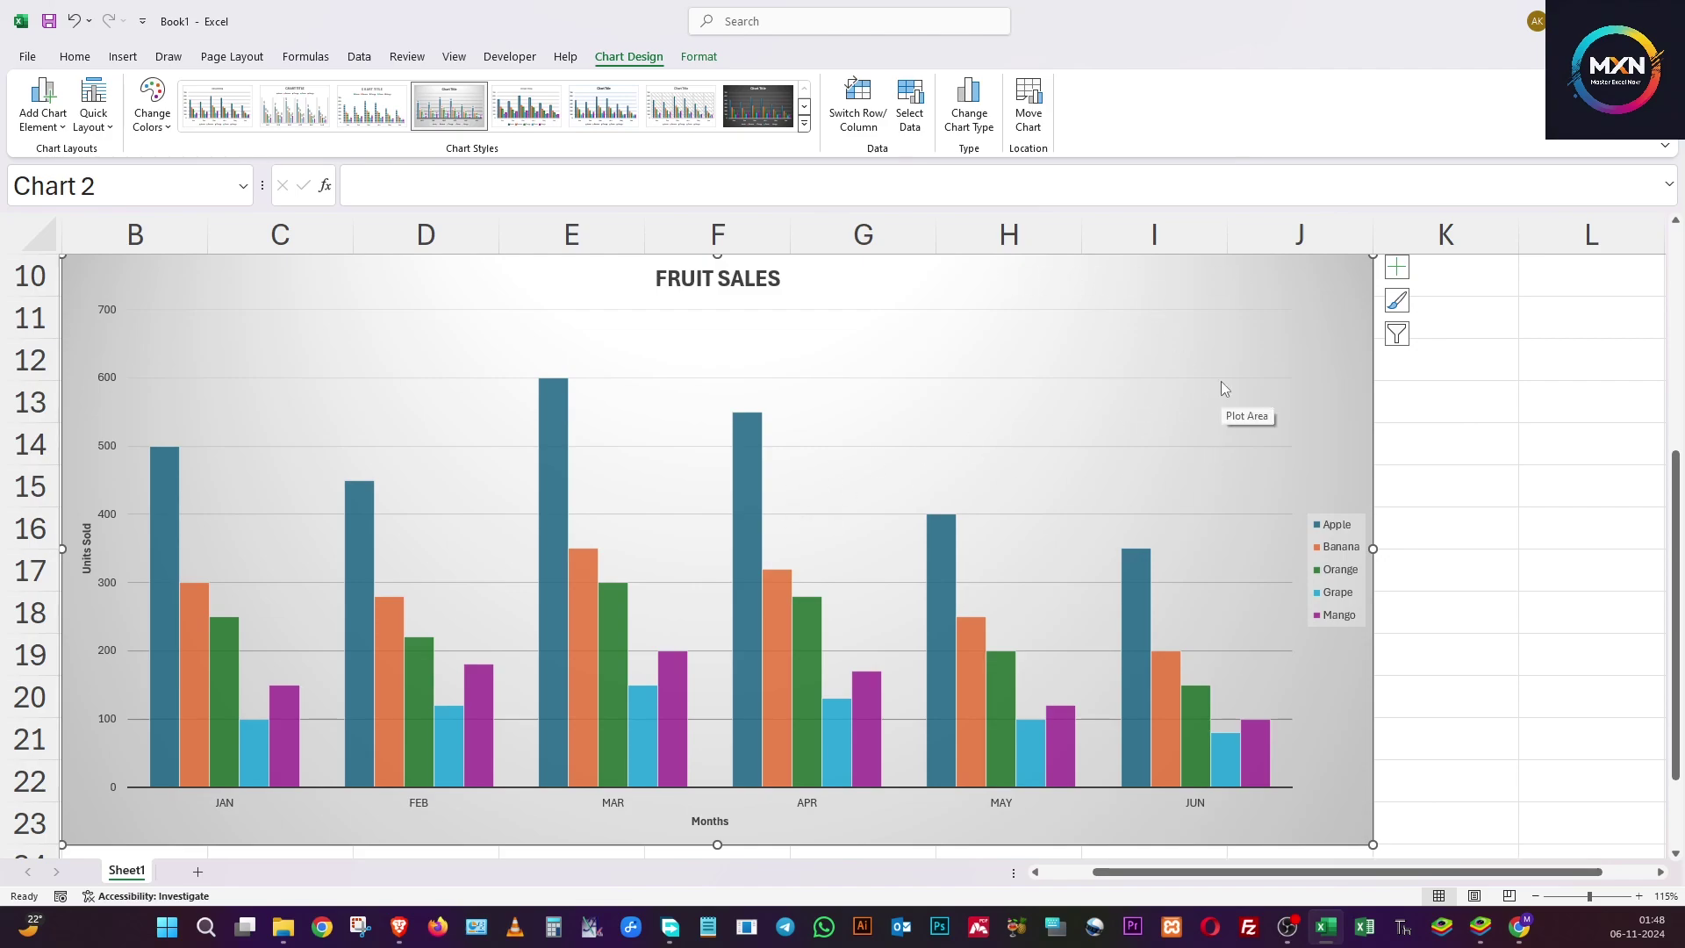
double_click(1302, 285)
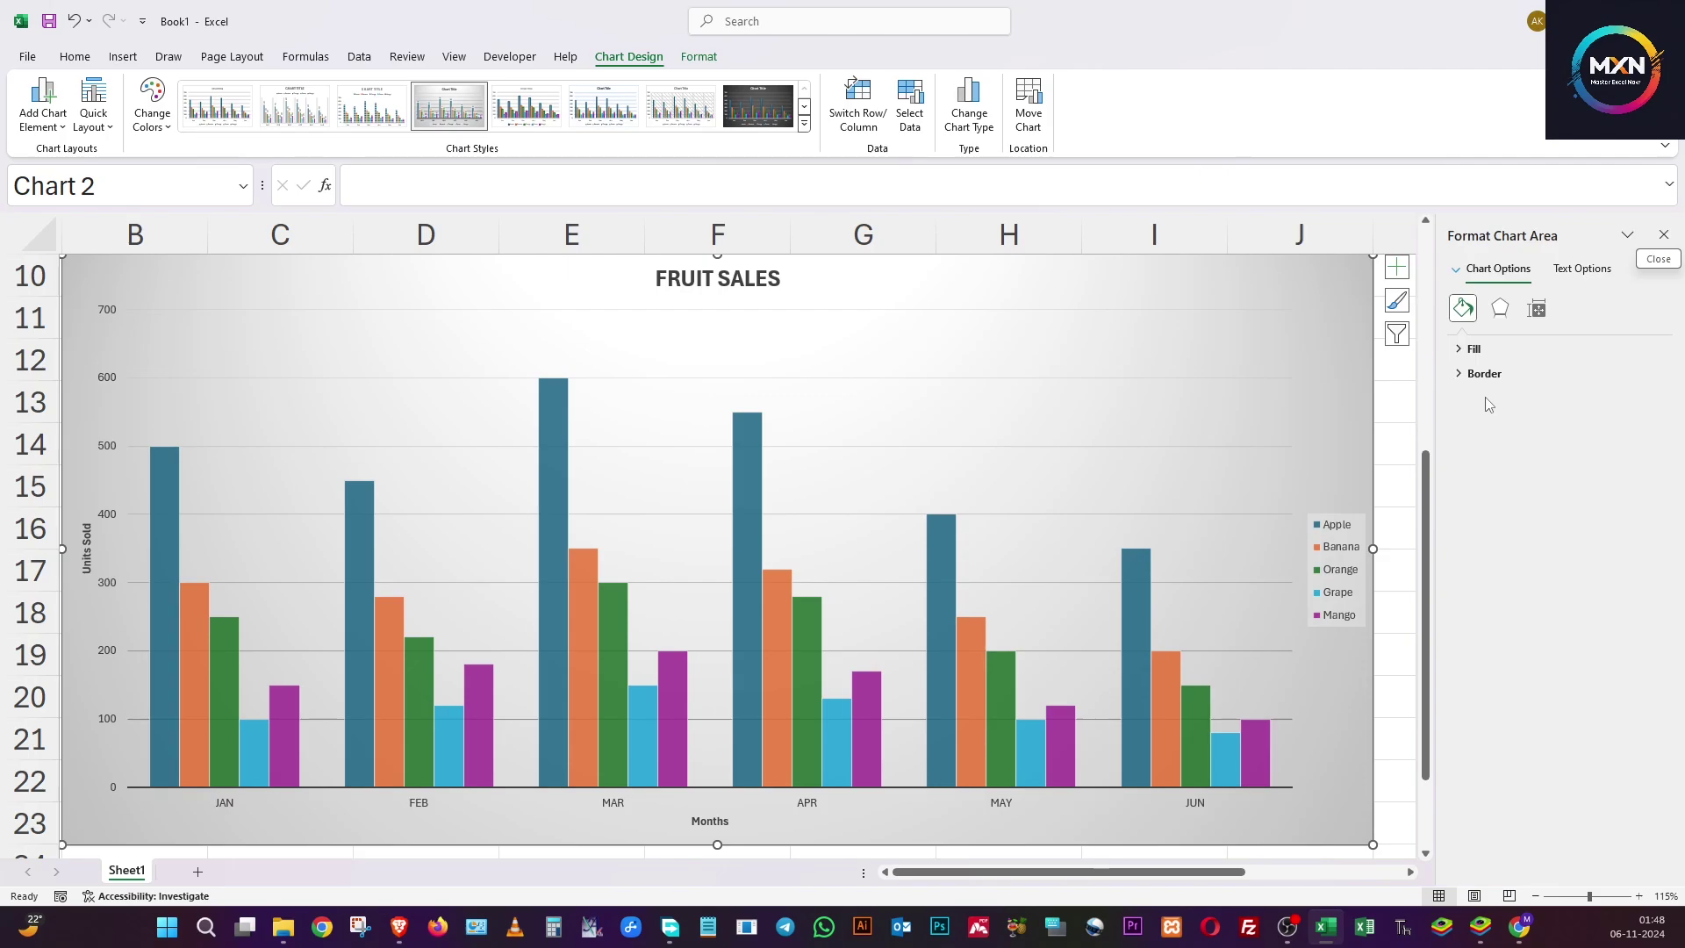
Try a gradient fill on the chart area, and set the fill back to automatic.
left_click(1465, 350)
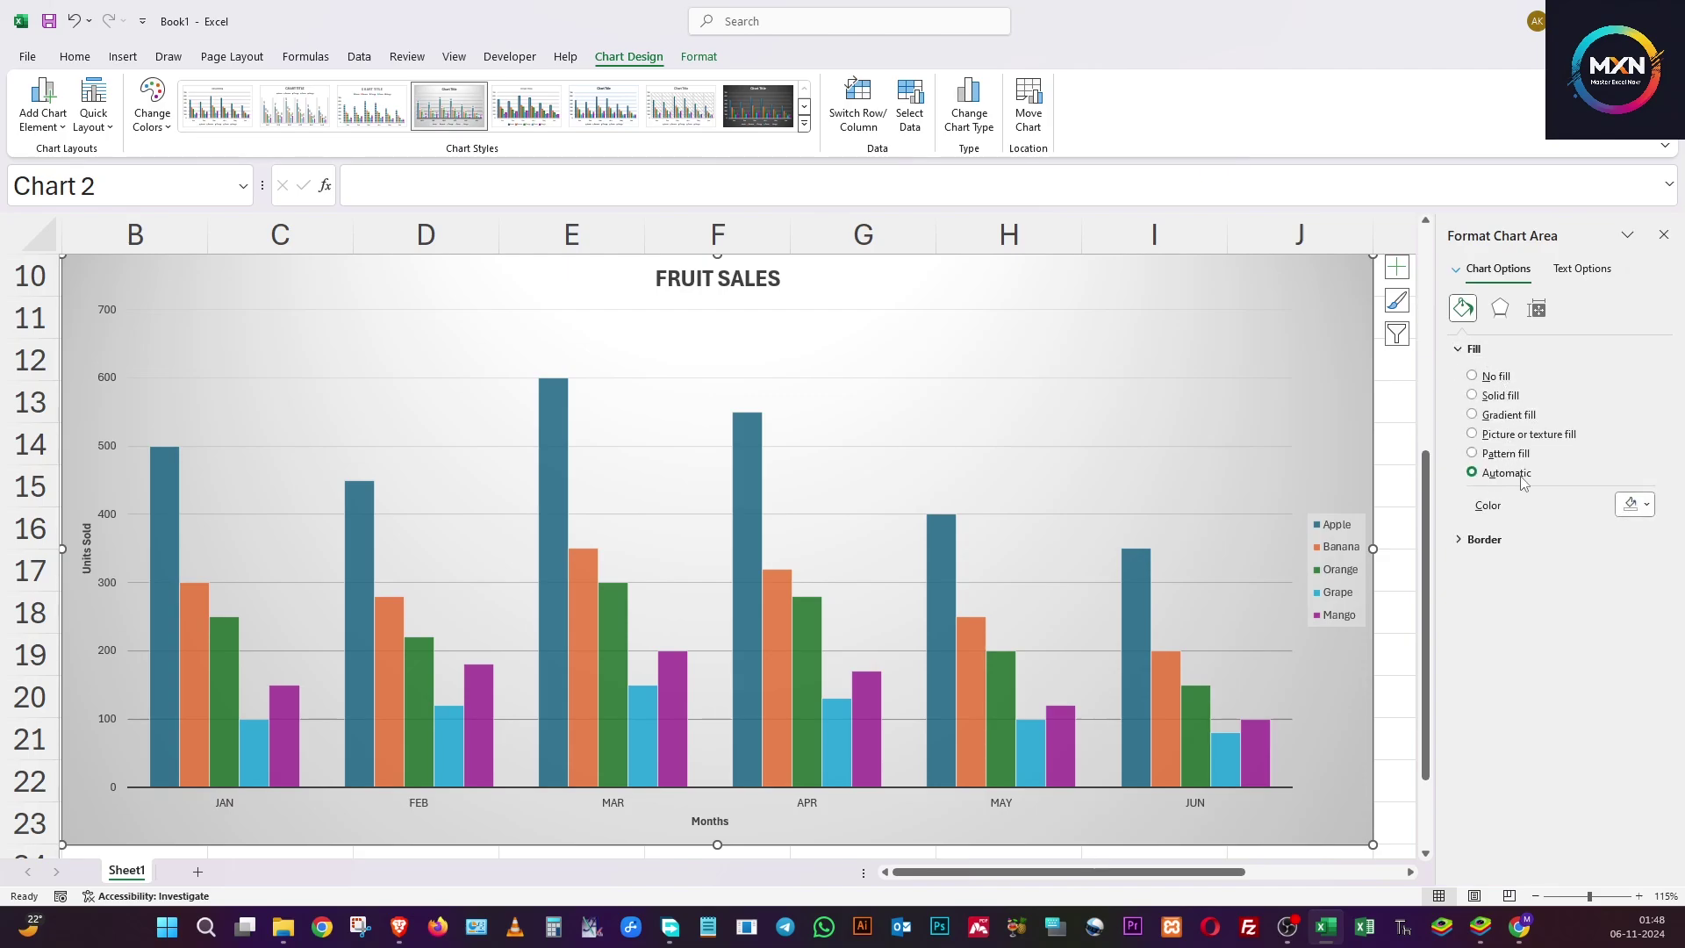
left_click(1491, 418)
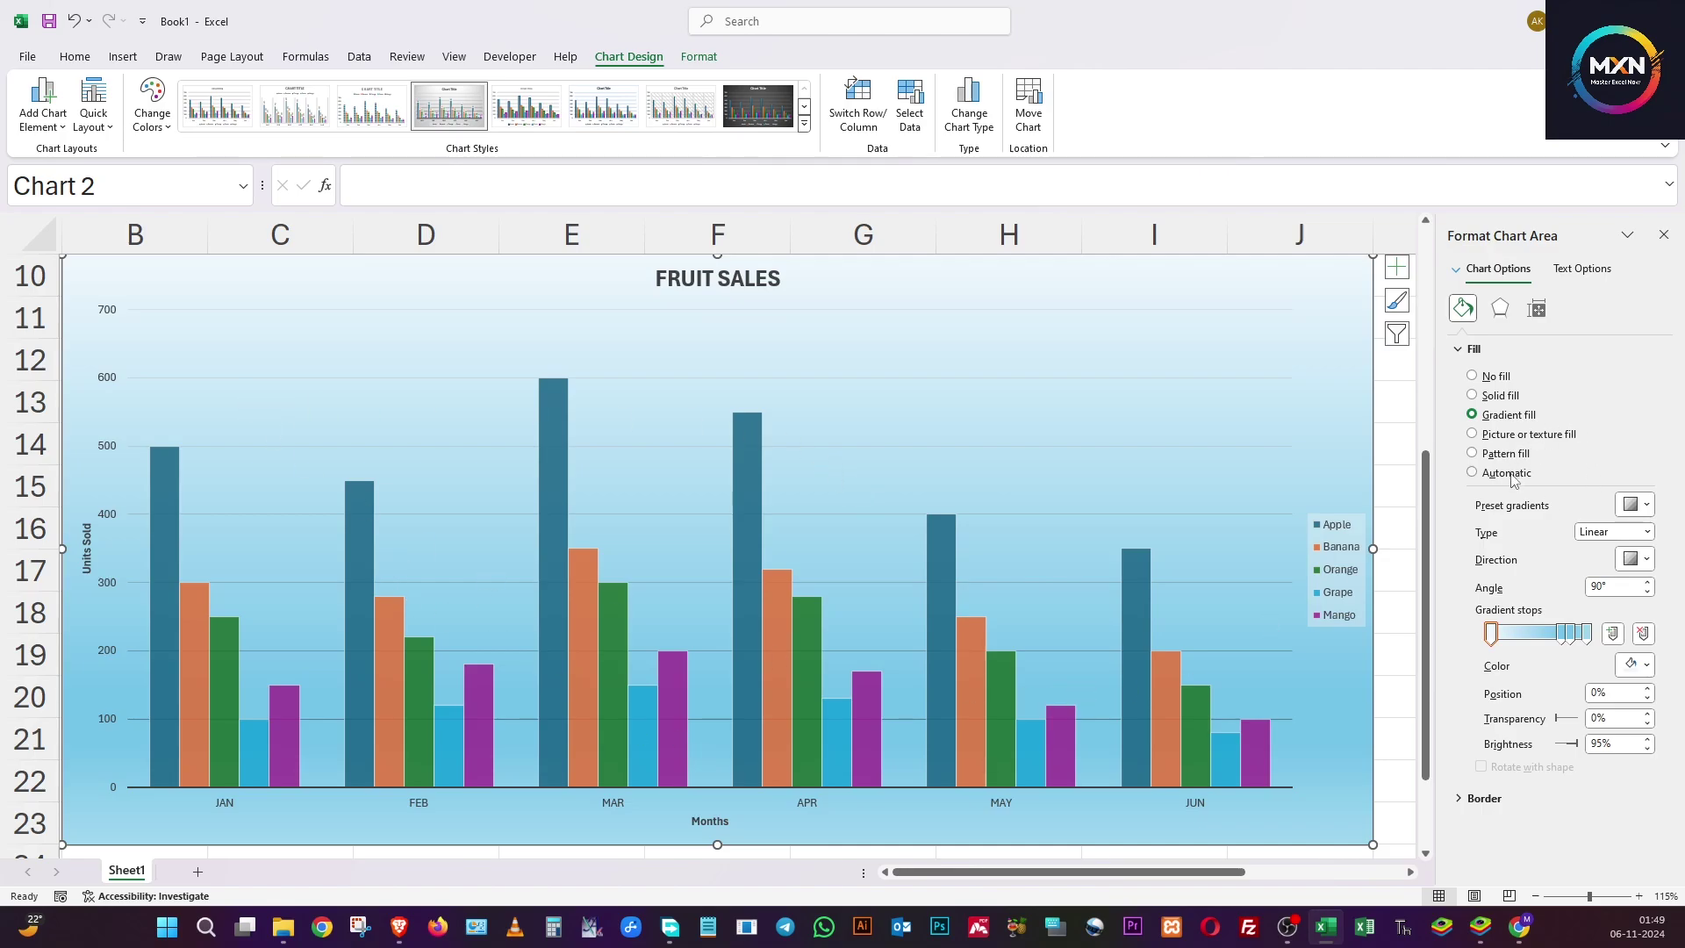
left_click(1473, 473)
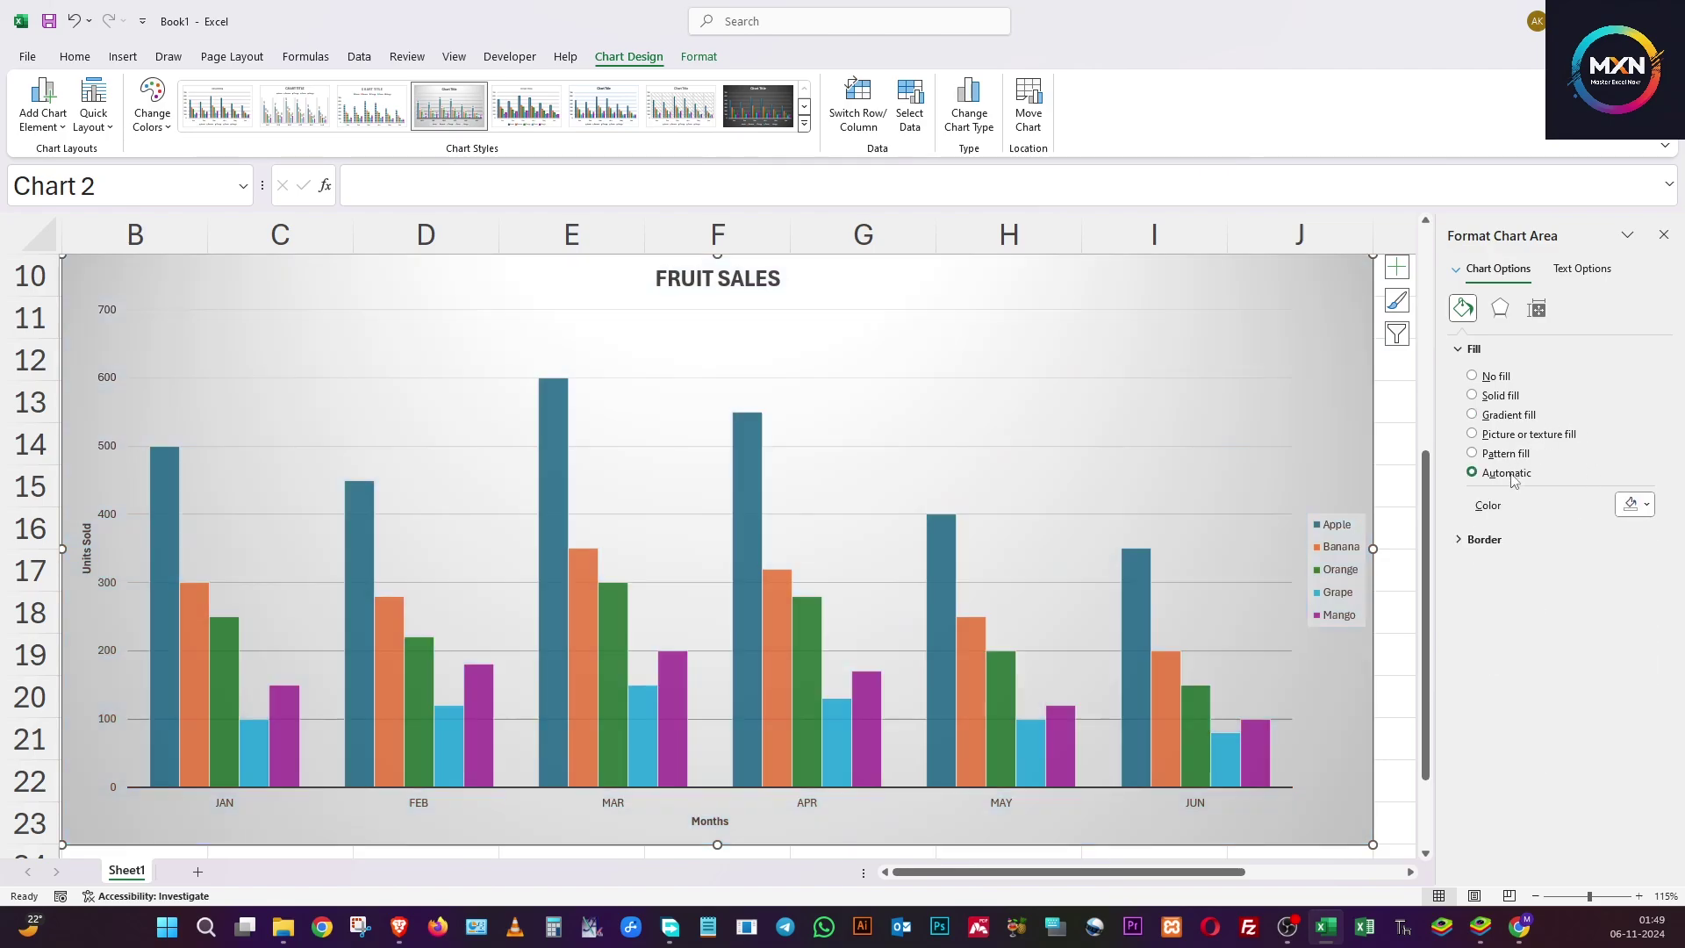
Give the chart area a solid line border with a width of 5 pt.
left_click(1460, 542)
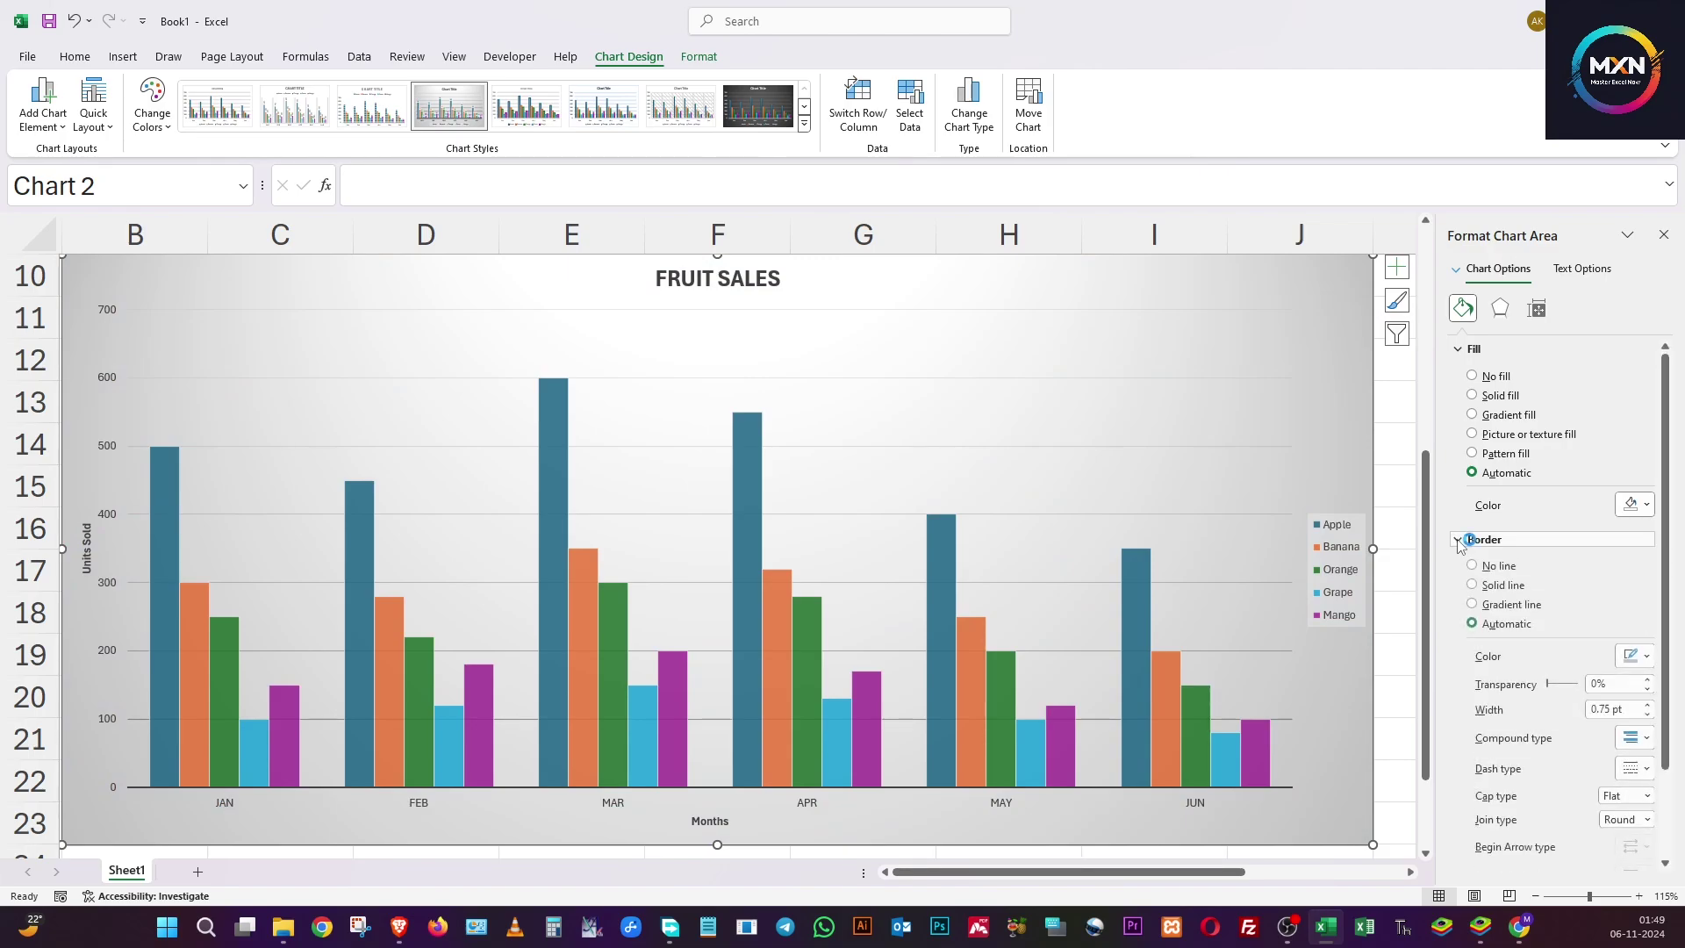
left_click(1489, 590)
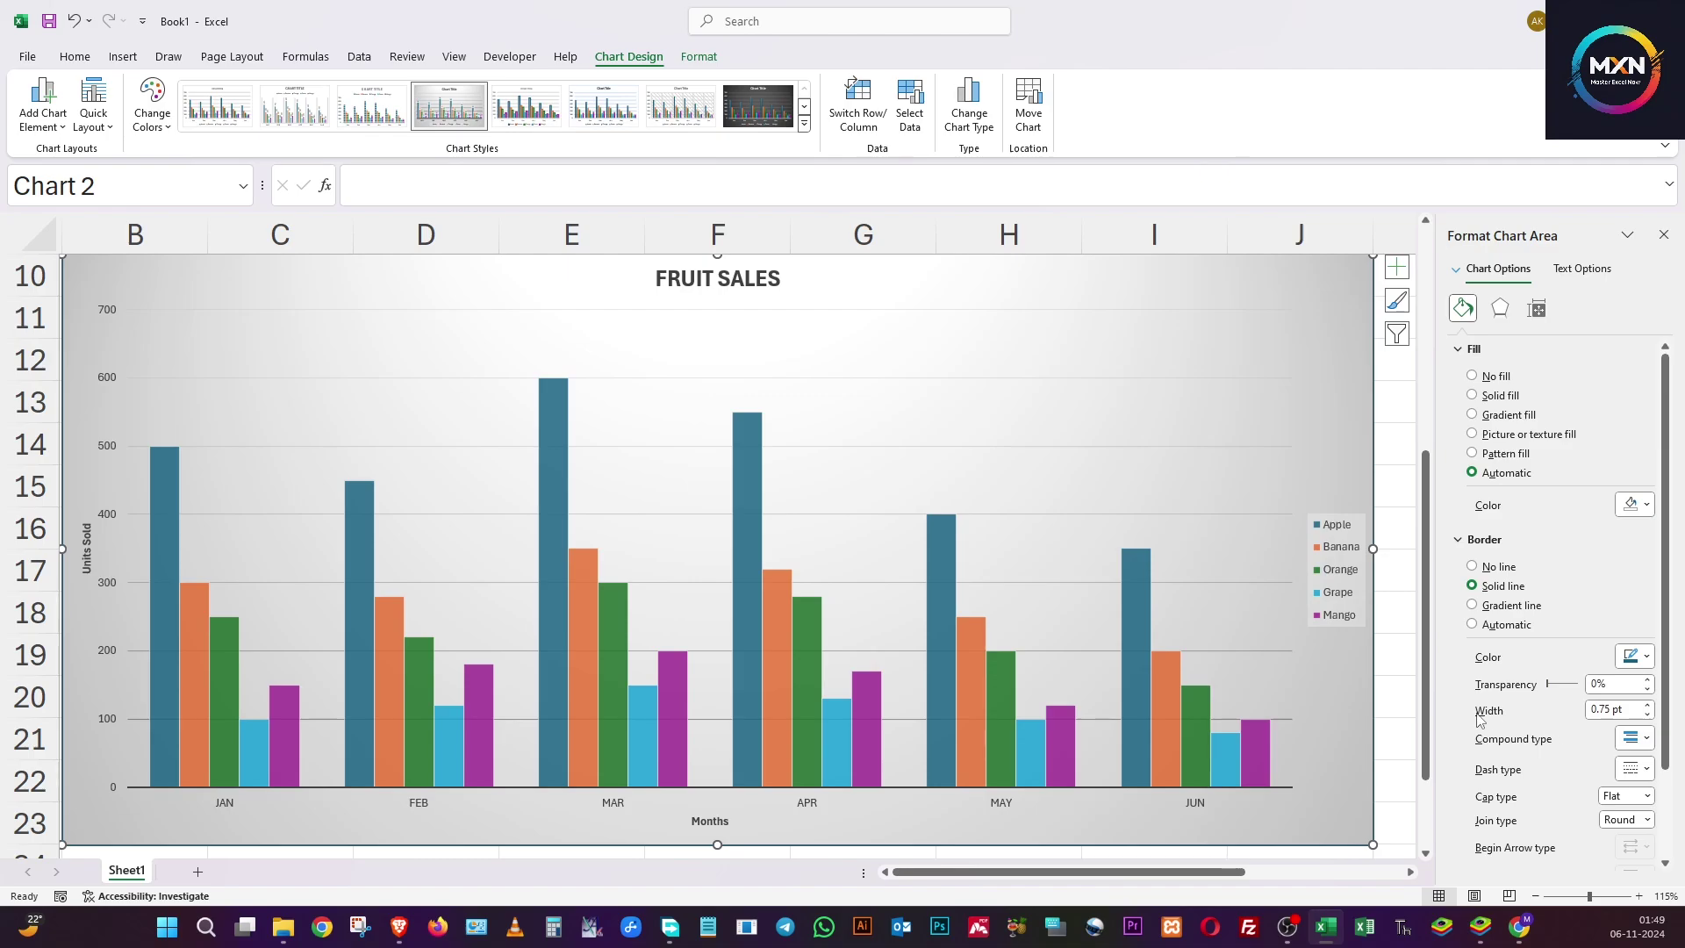
left_click(1648, 706)
left_click(1648, 706)
left_click(1648, 706)
left_click(1647, 706)
left_click(1648, 706)
left_click(1648, 706)
left_click(1648, 706)
left_click(1648, 705)
left_click(1647, 706)
left_click(1648, 706)
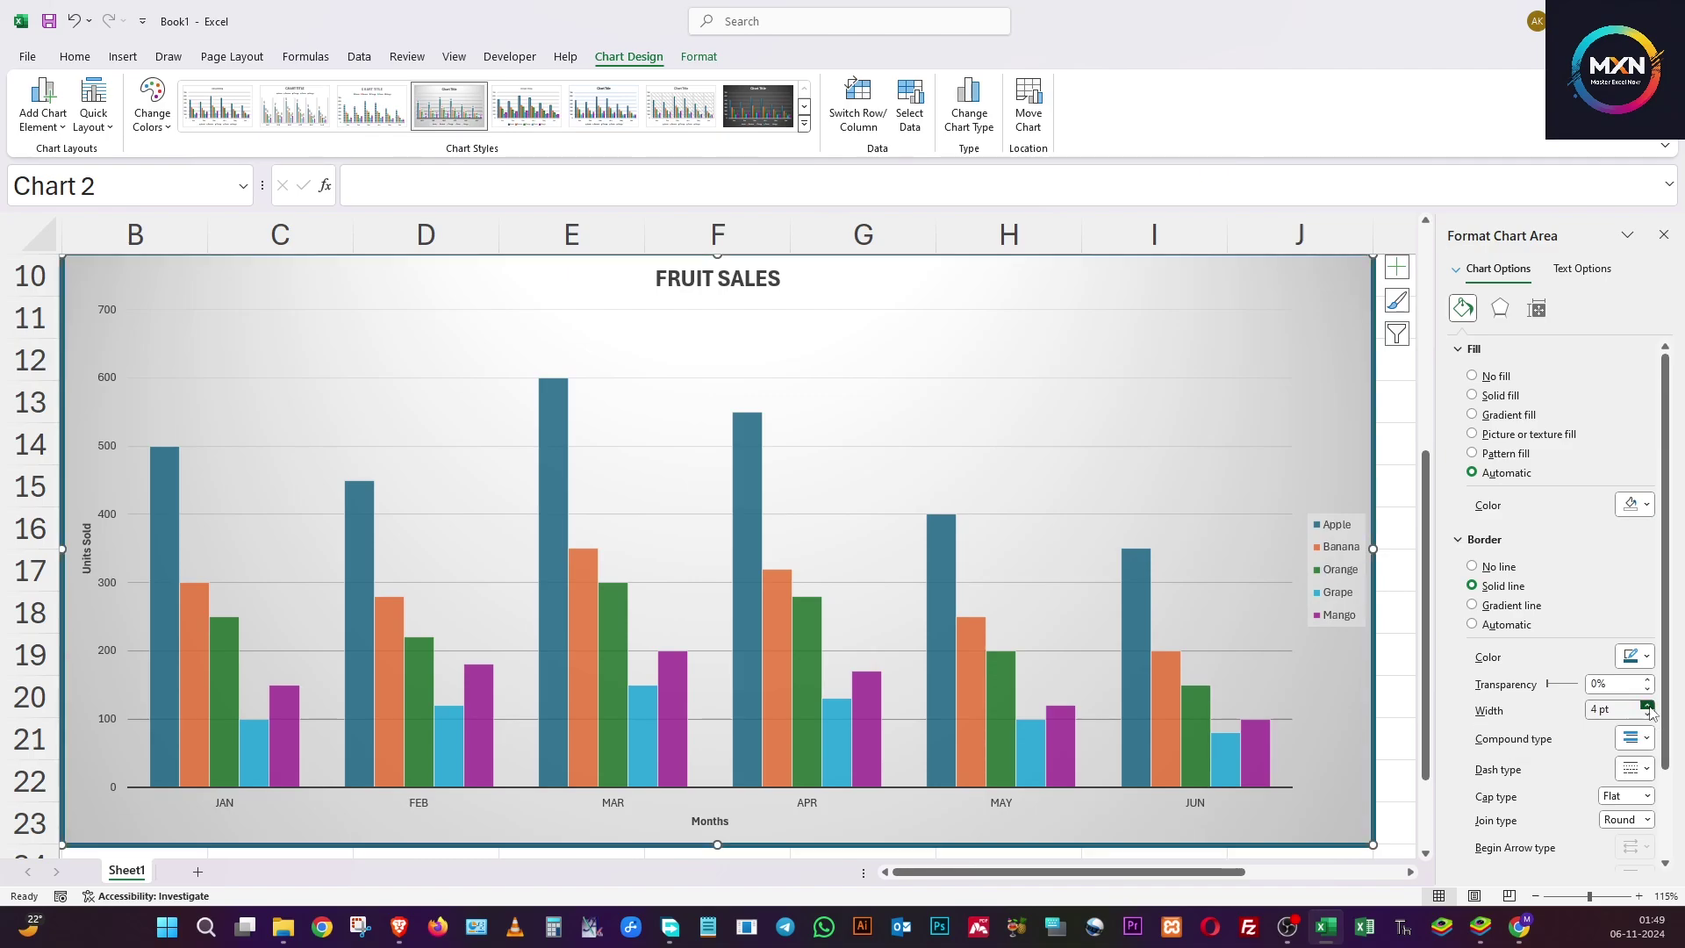
left_click(1648, 706)
left_click(1648, 706)
left_click(1648, 706)
left_click(1648, 706)
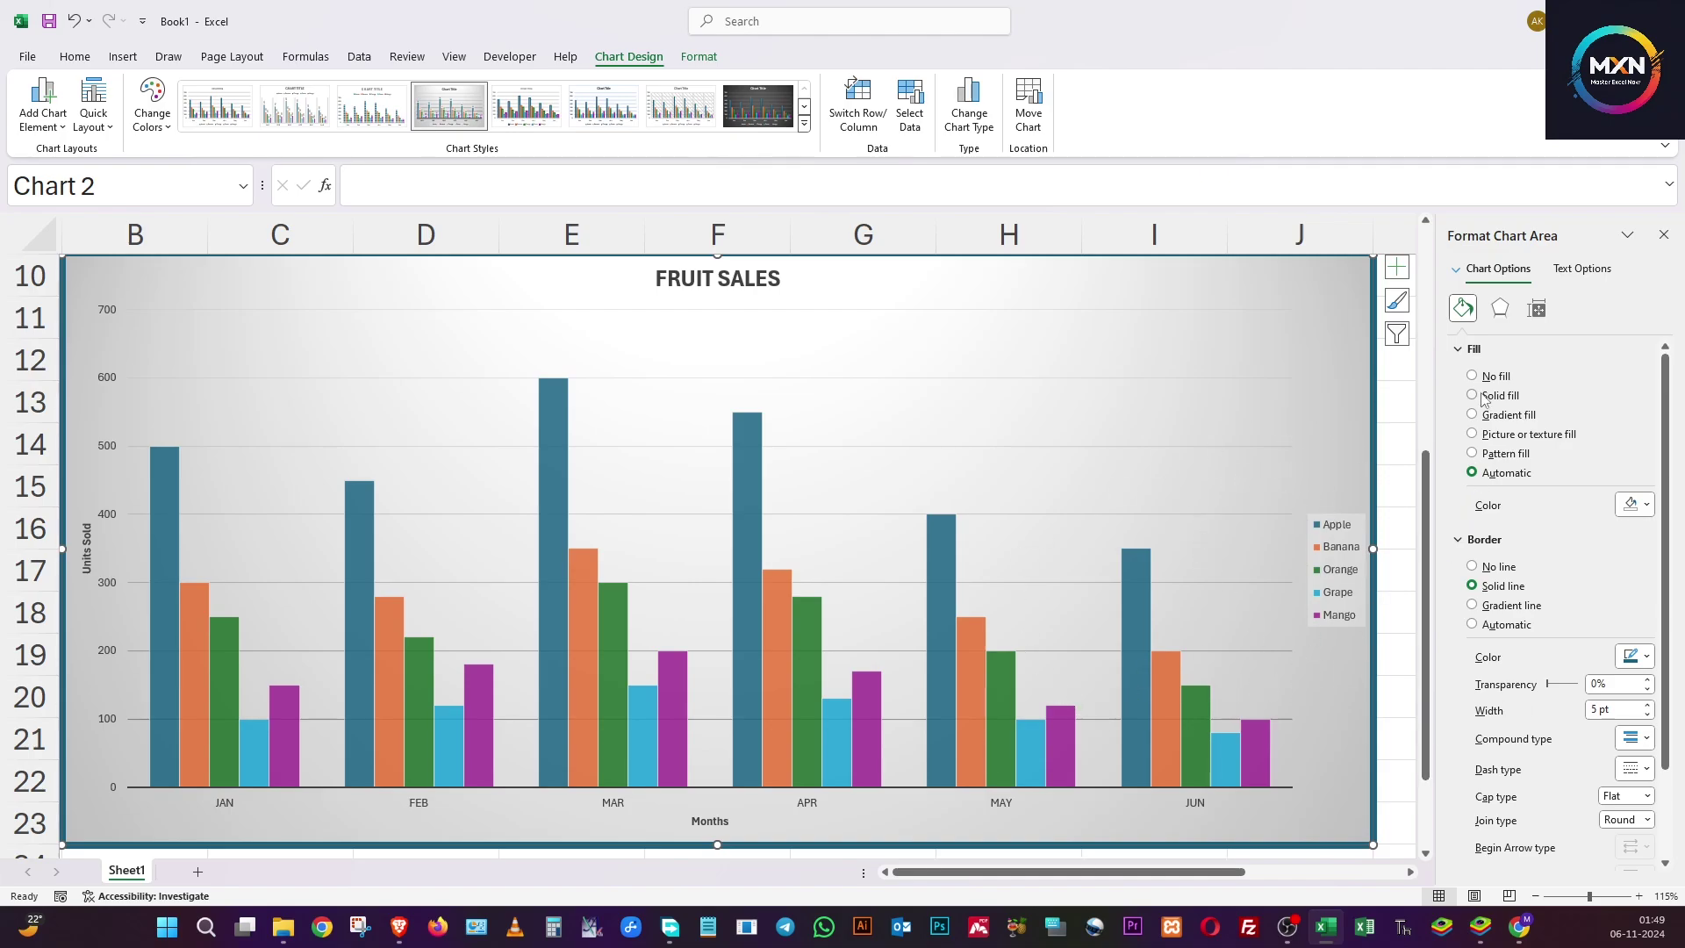
Look through the chart's text fill, outline and effect options, including the shadow and 3-D format settings.
left_click(1579, 268)
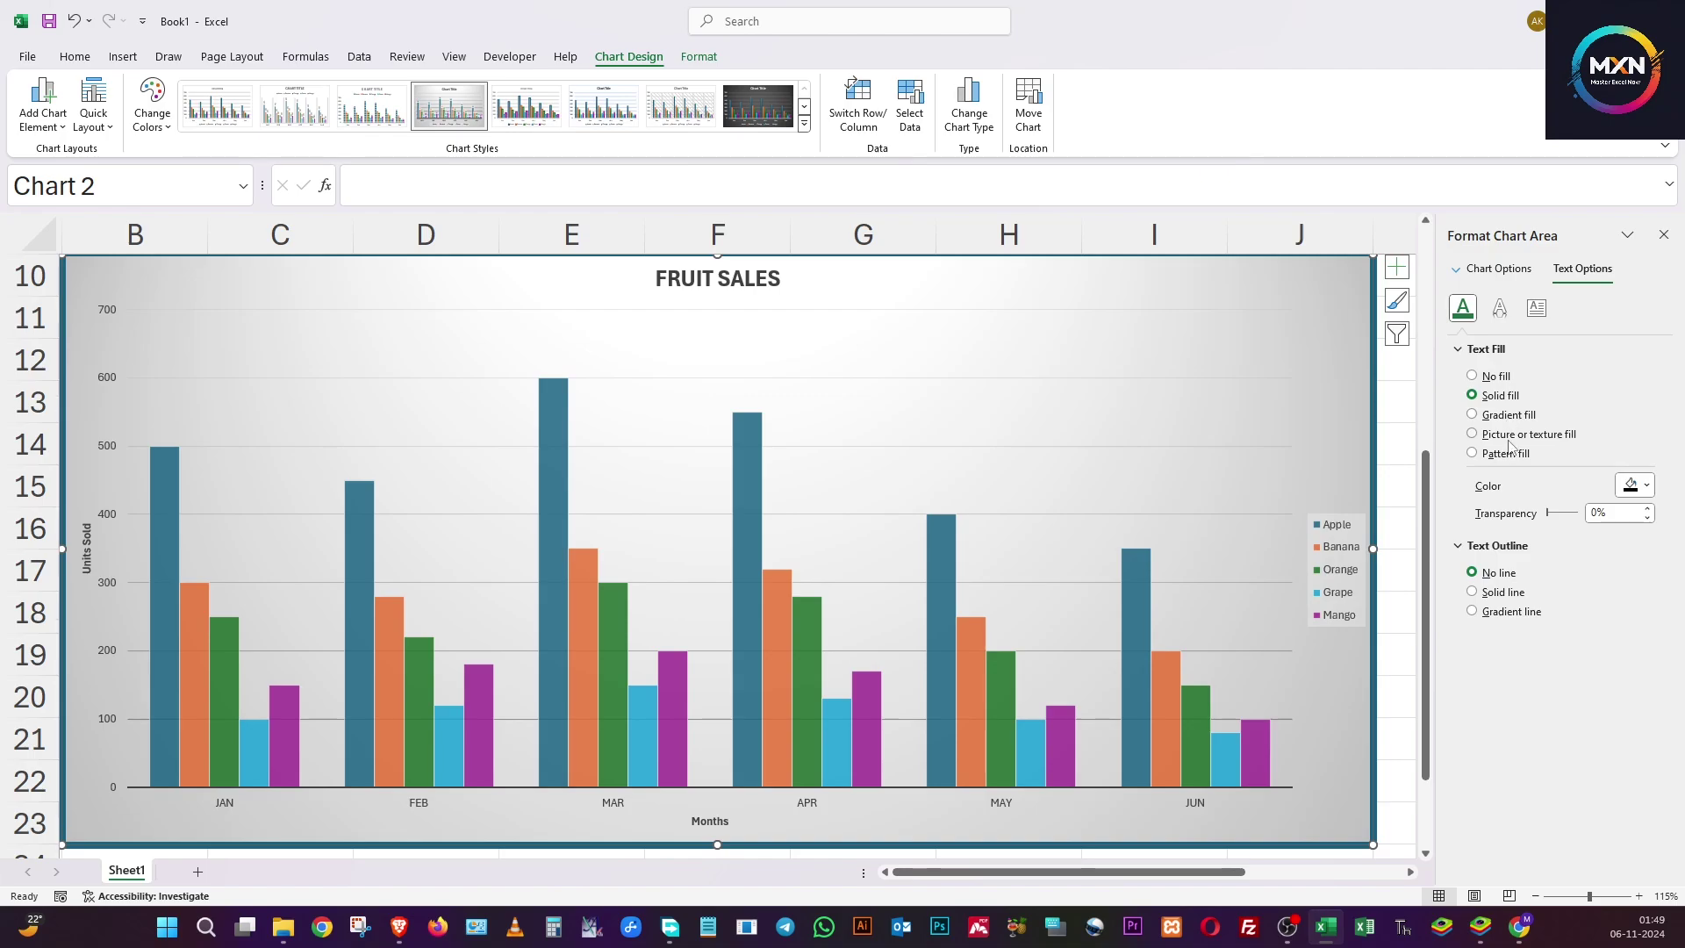
left_click(1501, 308)
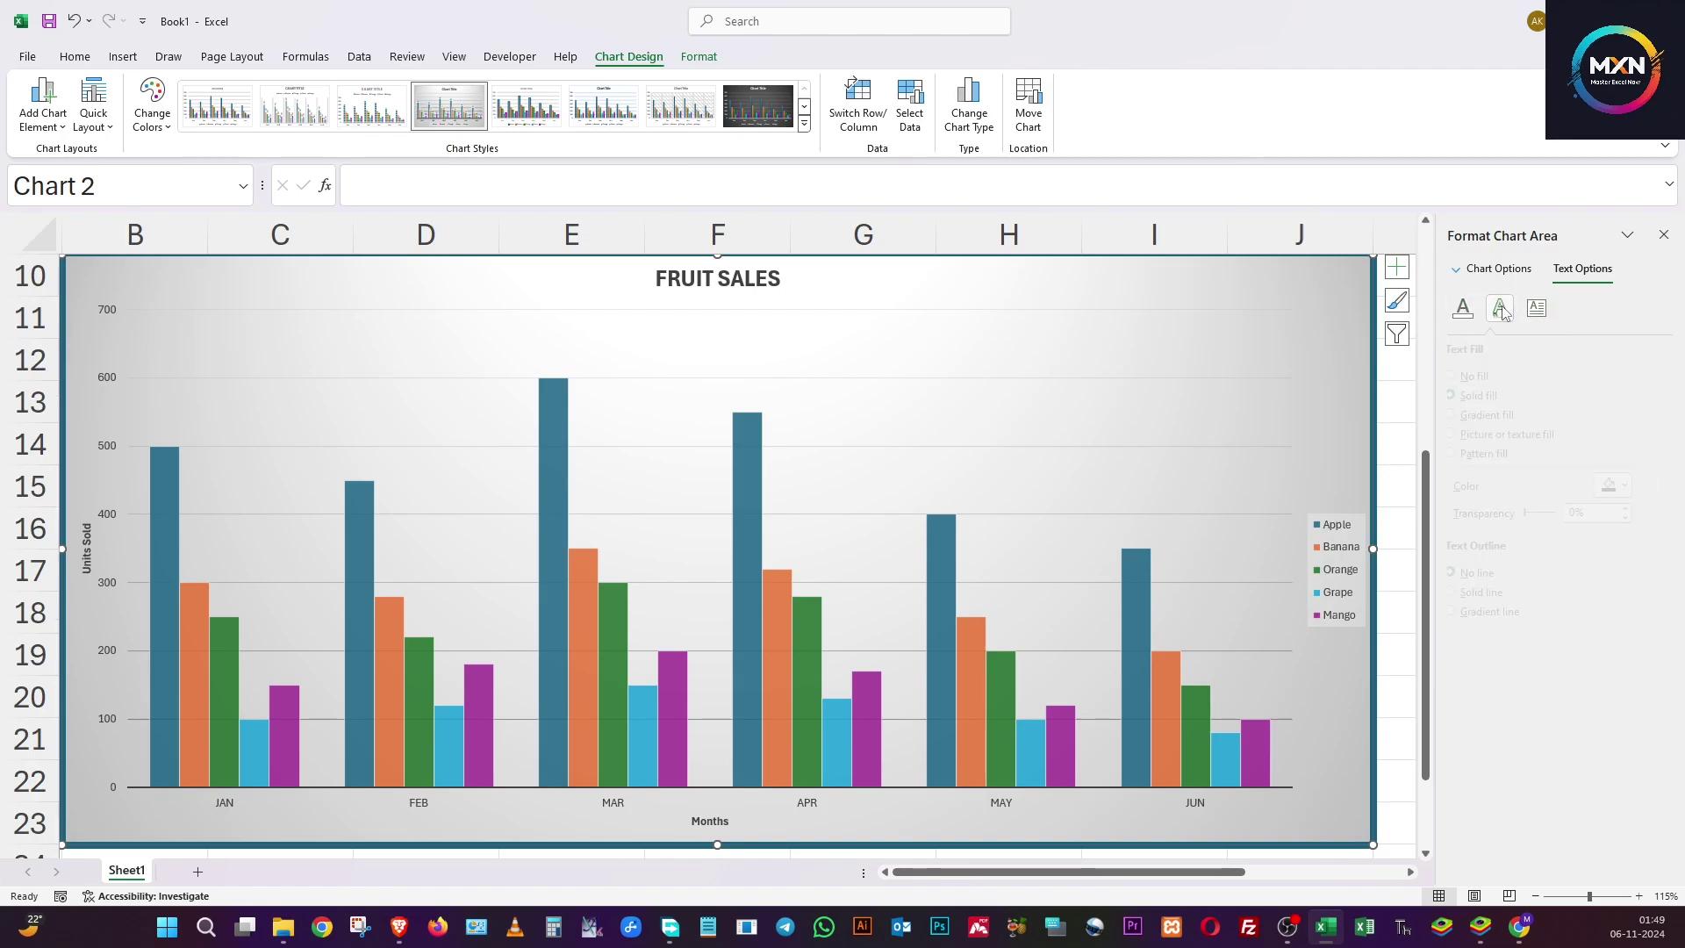
left_click(1462, 350)
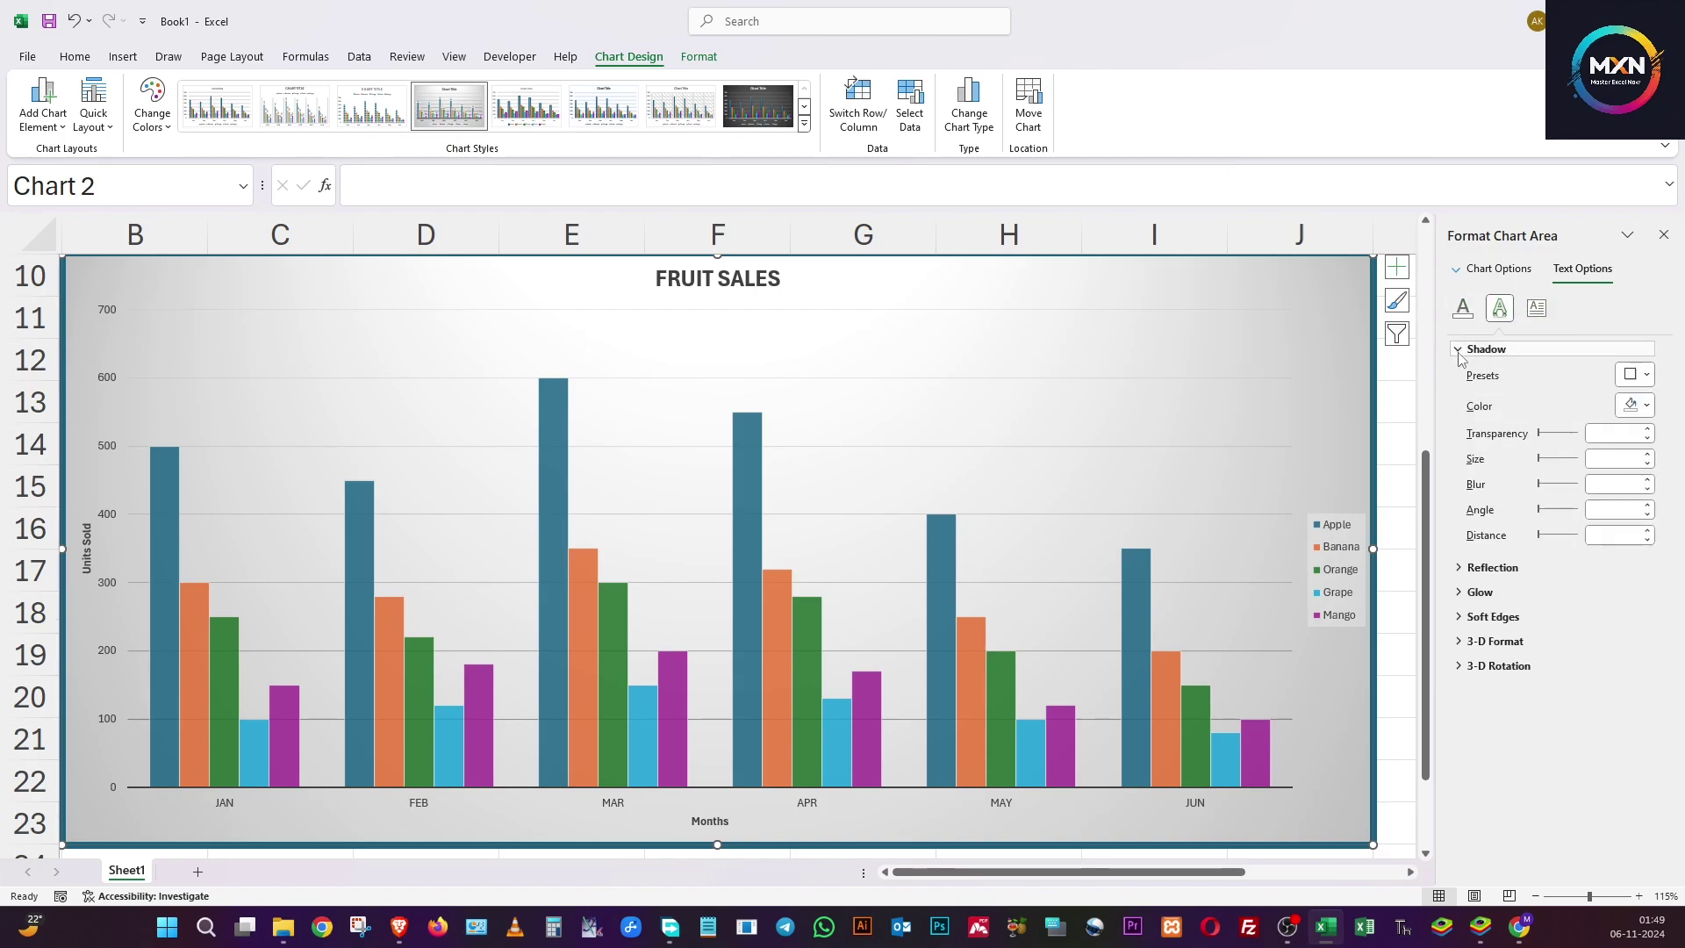
left_click(1461, 593)
left_click(1461, 595)
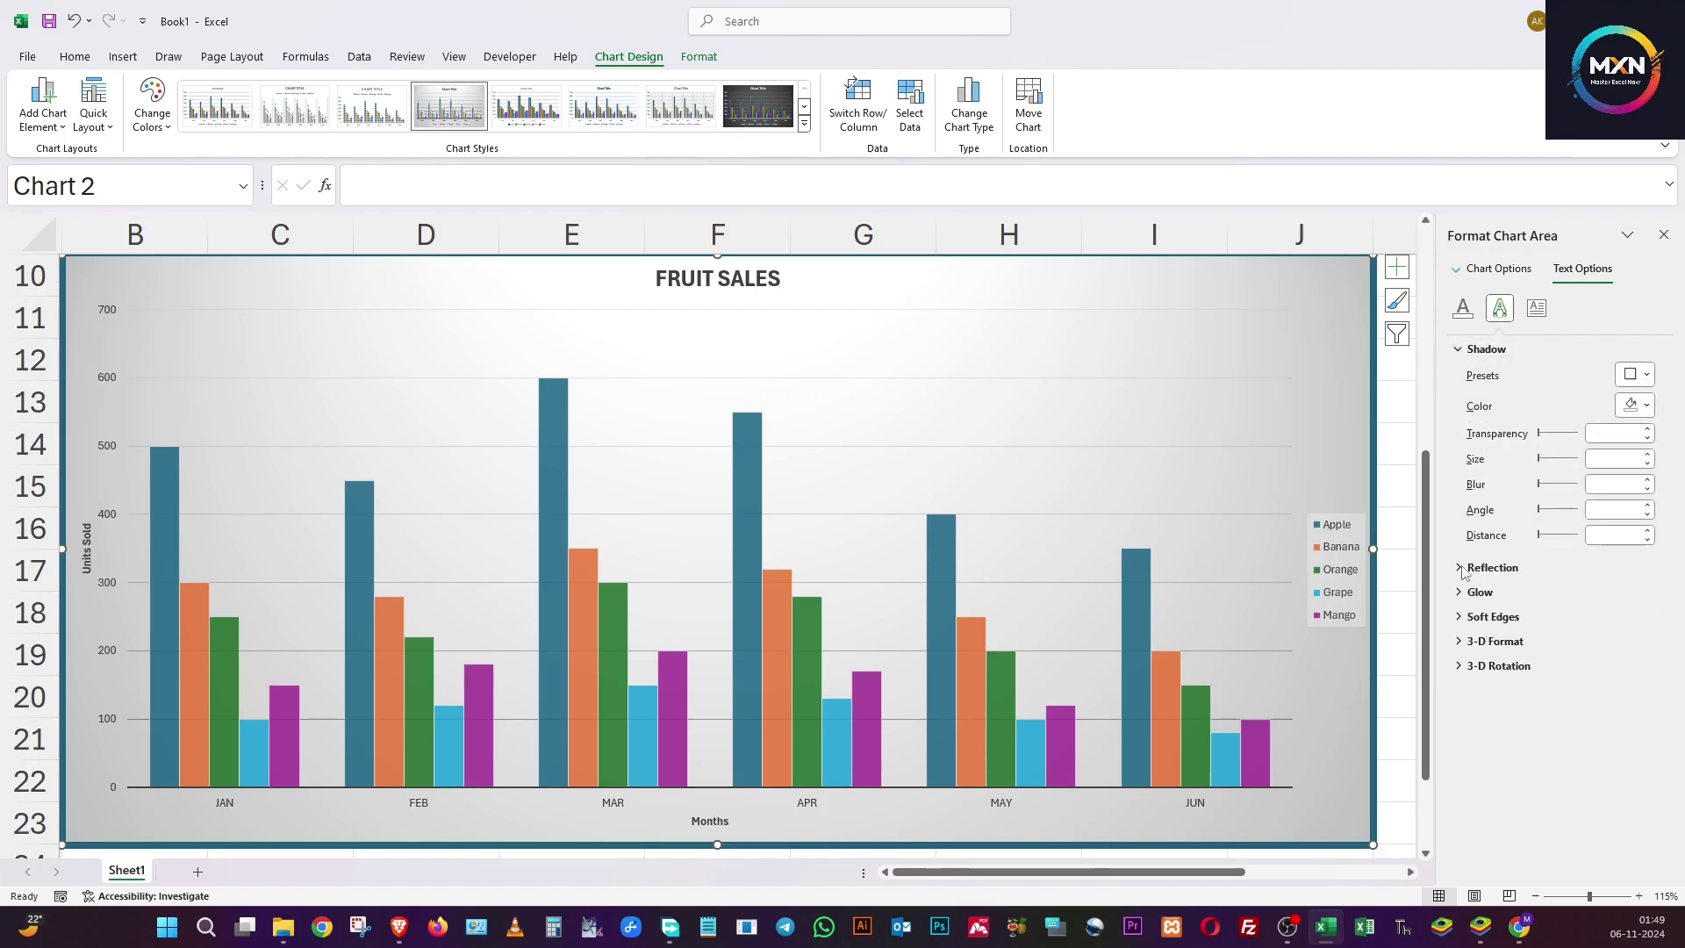
left_click(1460, 349)
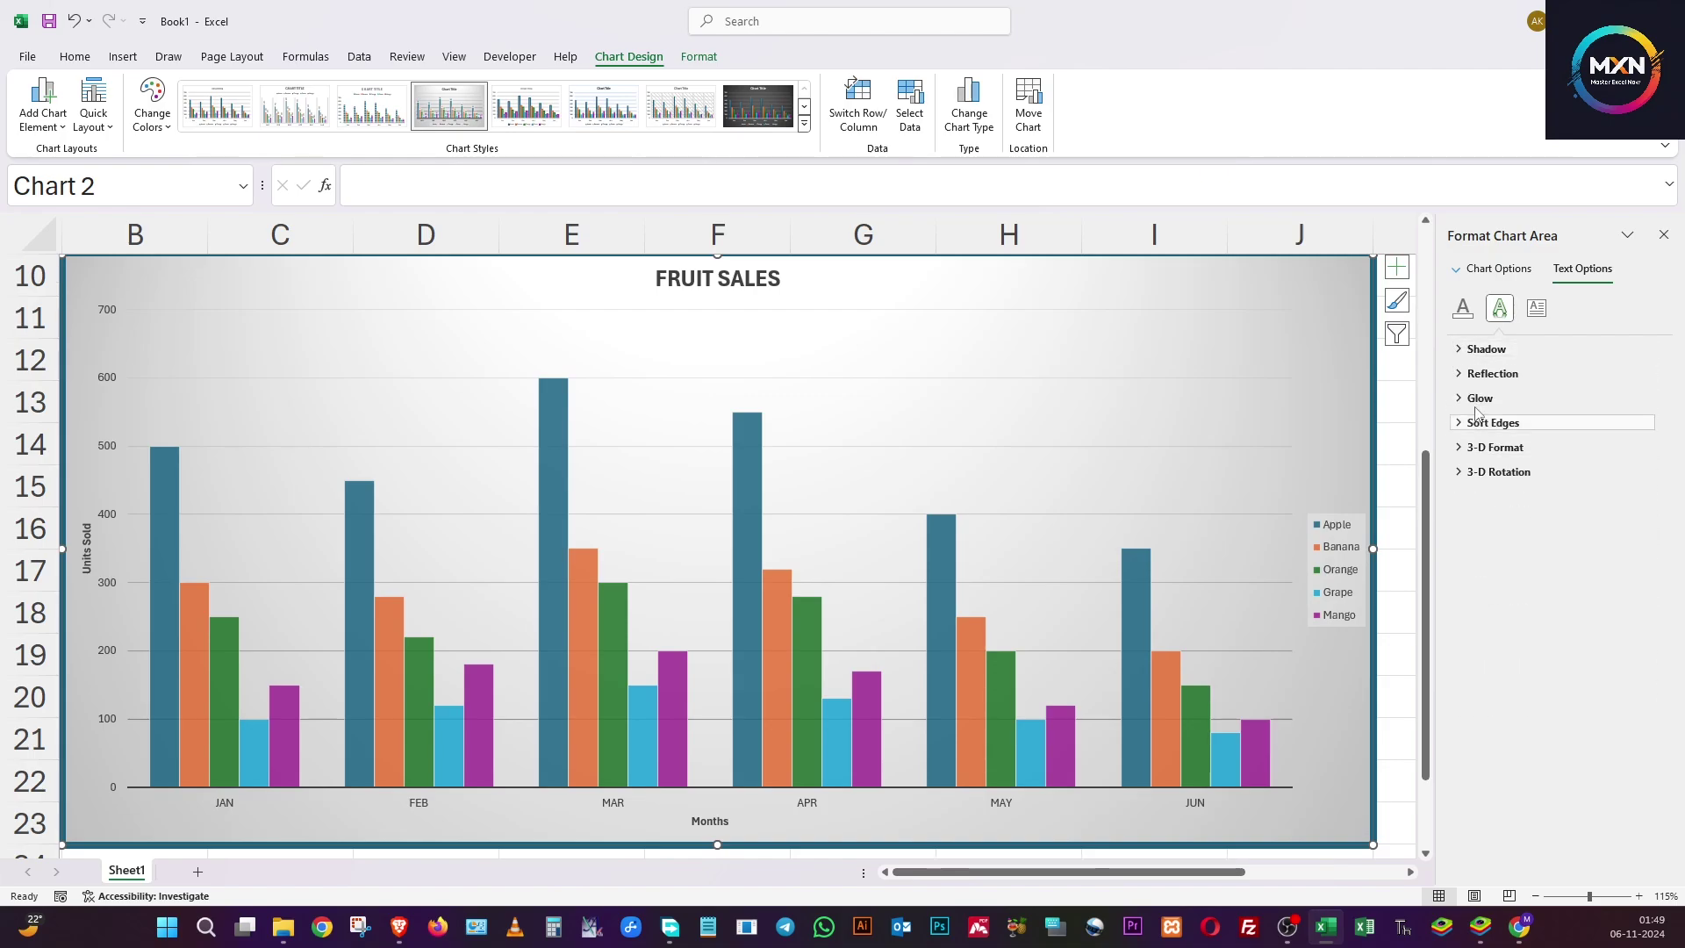
left_click(1460, 448)
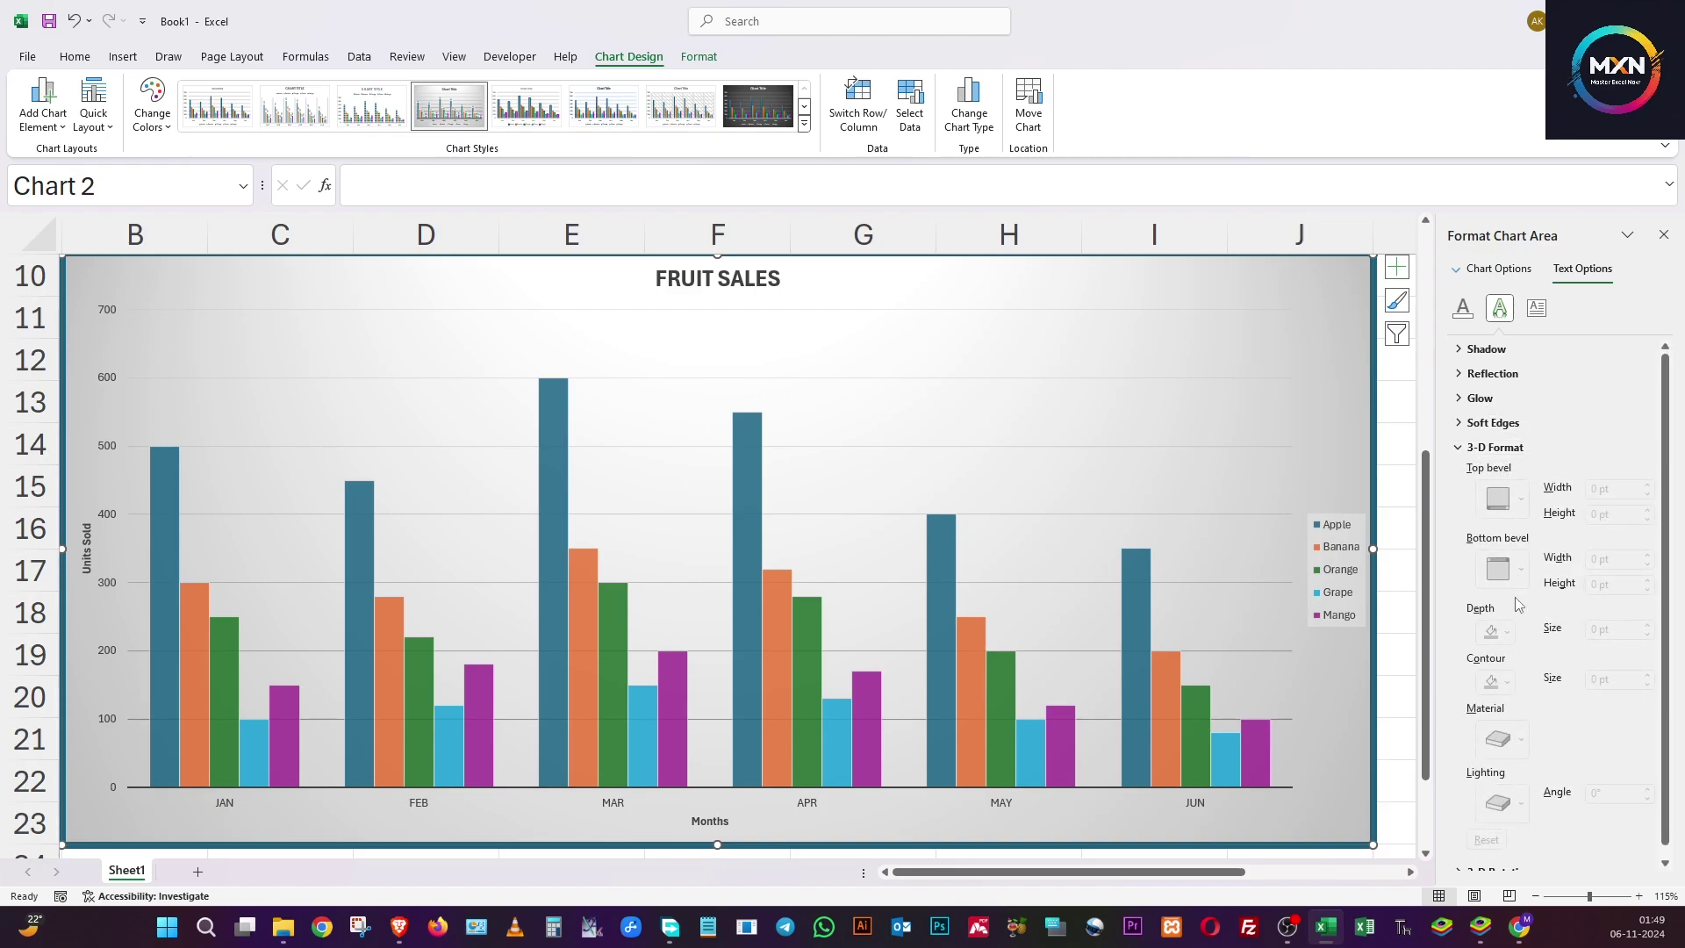
scroll(1516, 611, "down", 1)
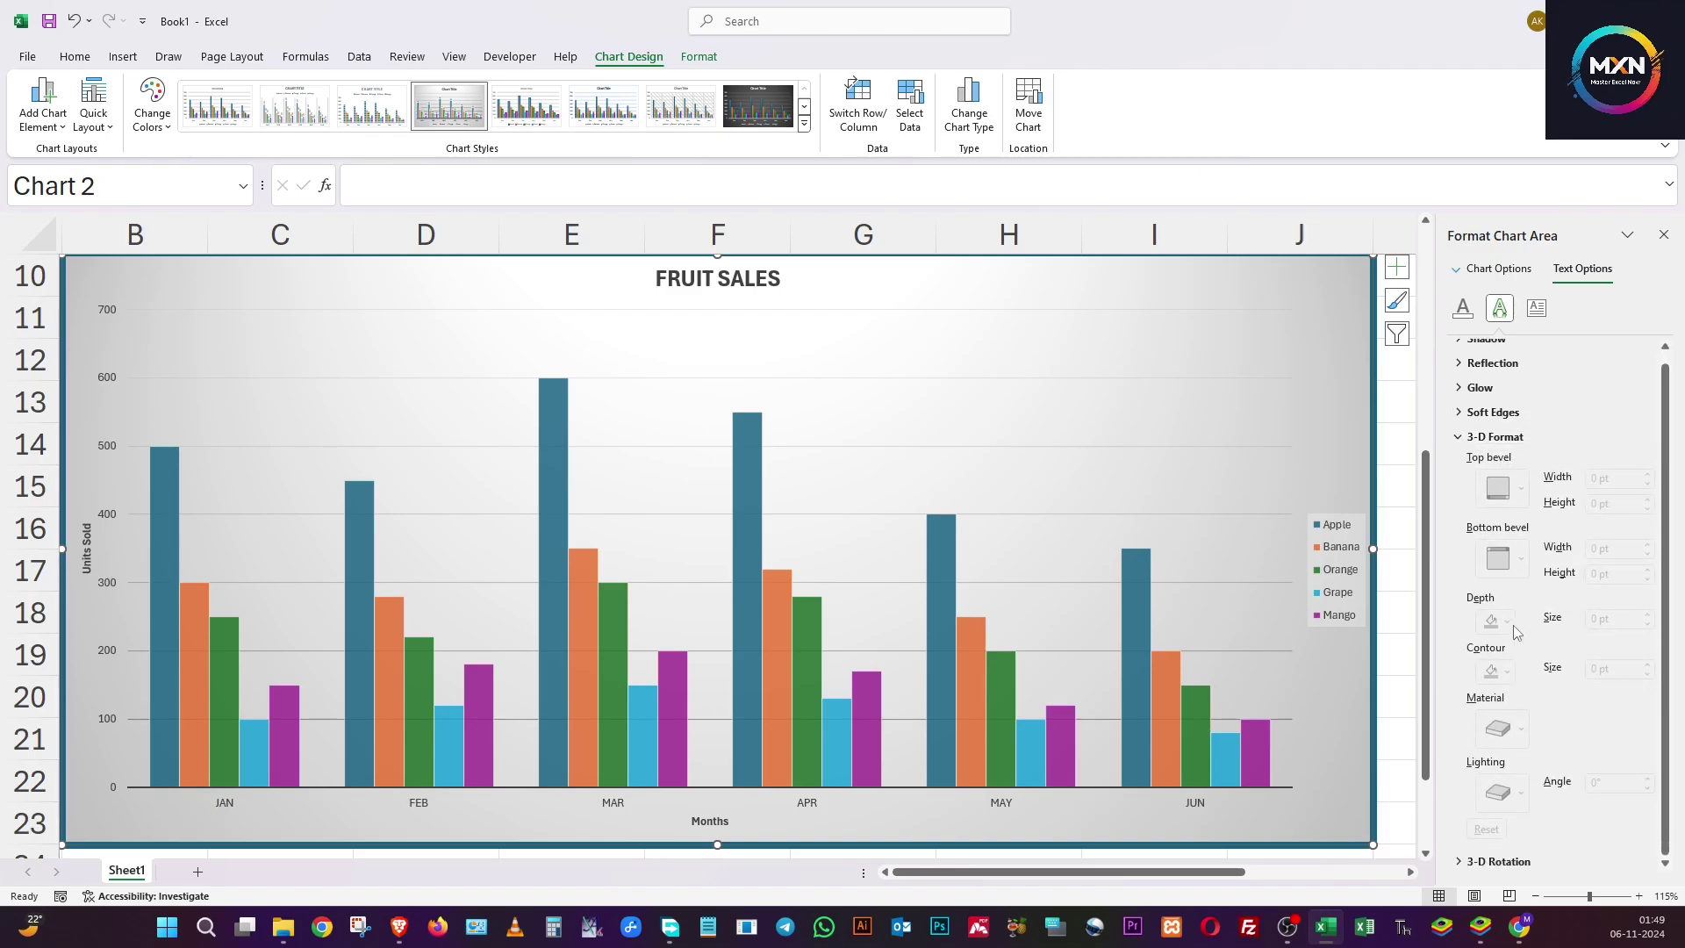
left_click(1459, 440)
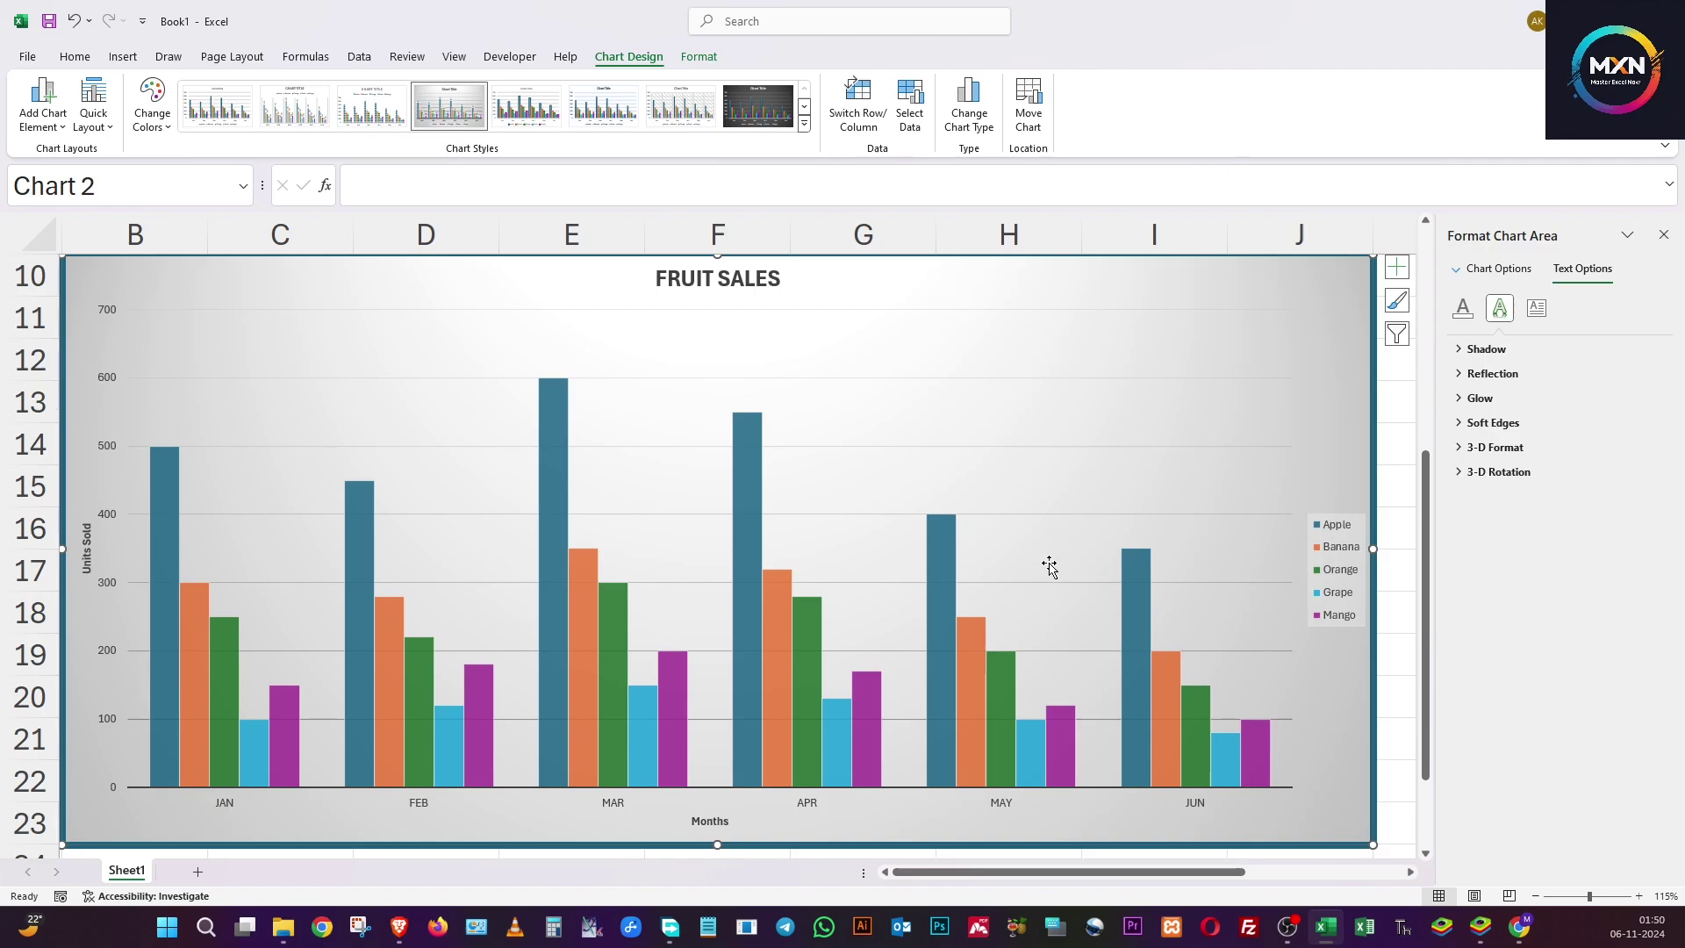
Select the whole chart area and insert the picture apple_fruit_powder3 into it from the Images folder on this device.
left_click(955, 469)
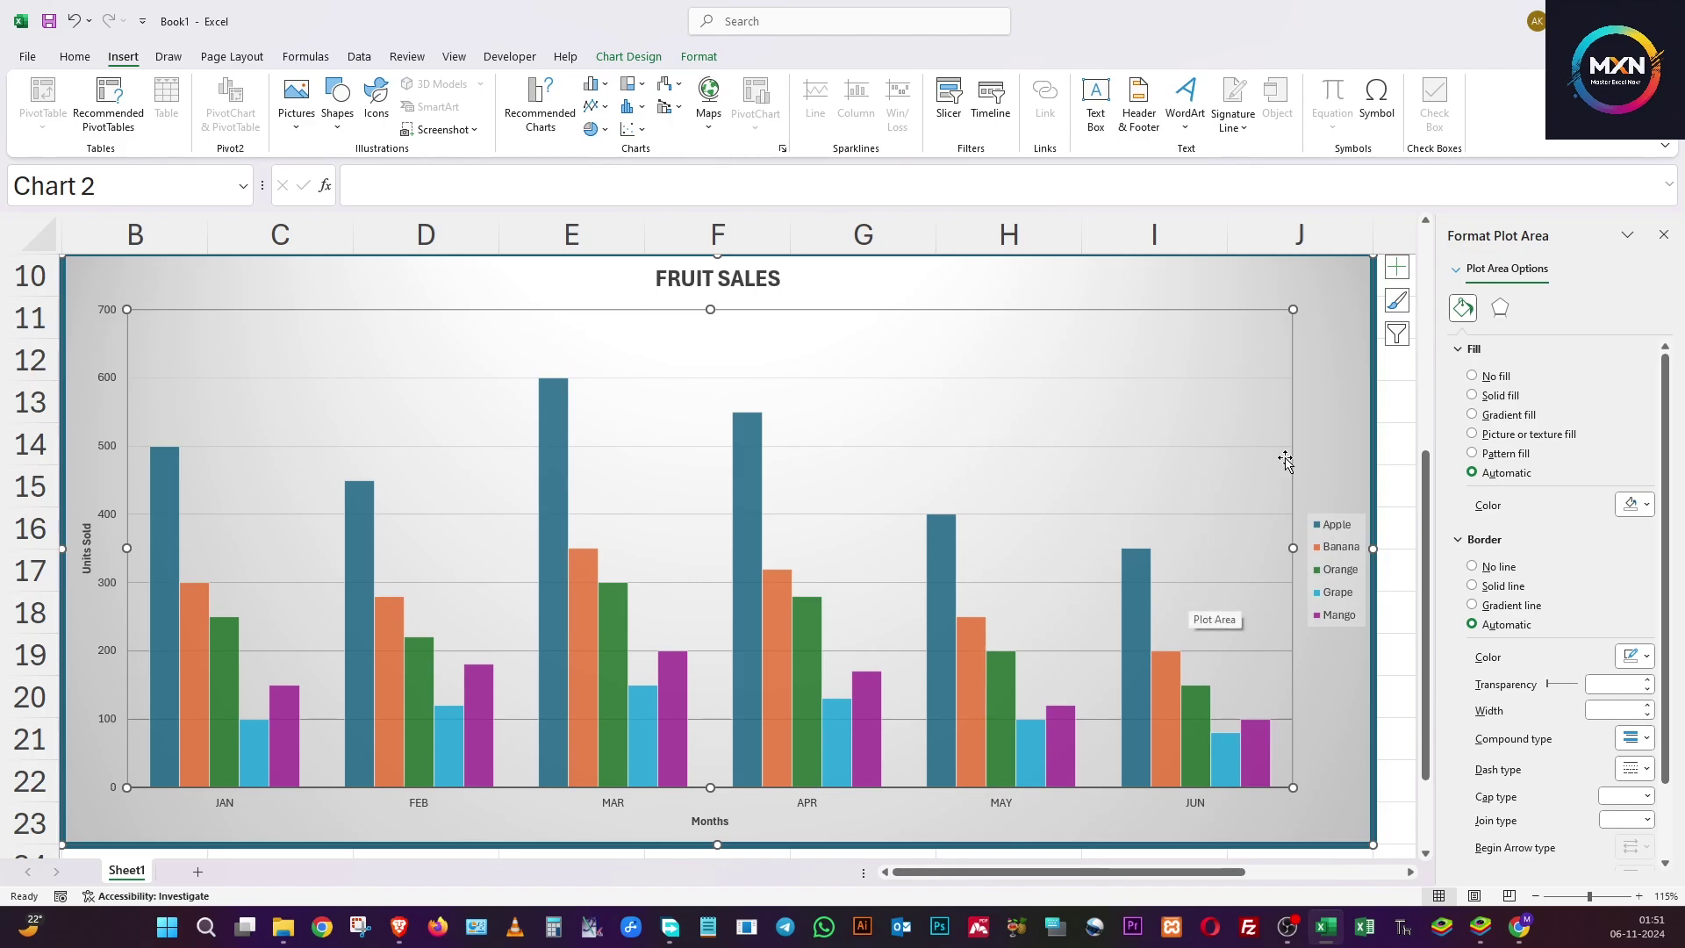
left_click(1357, 314)
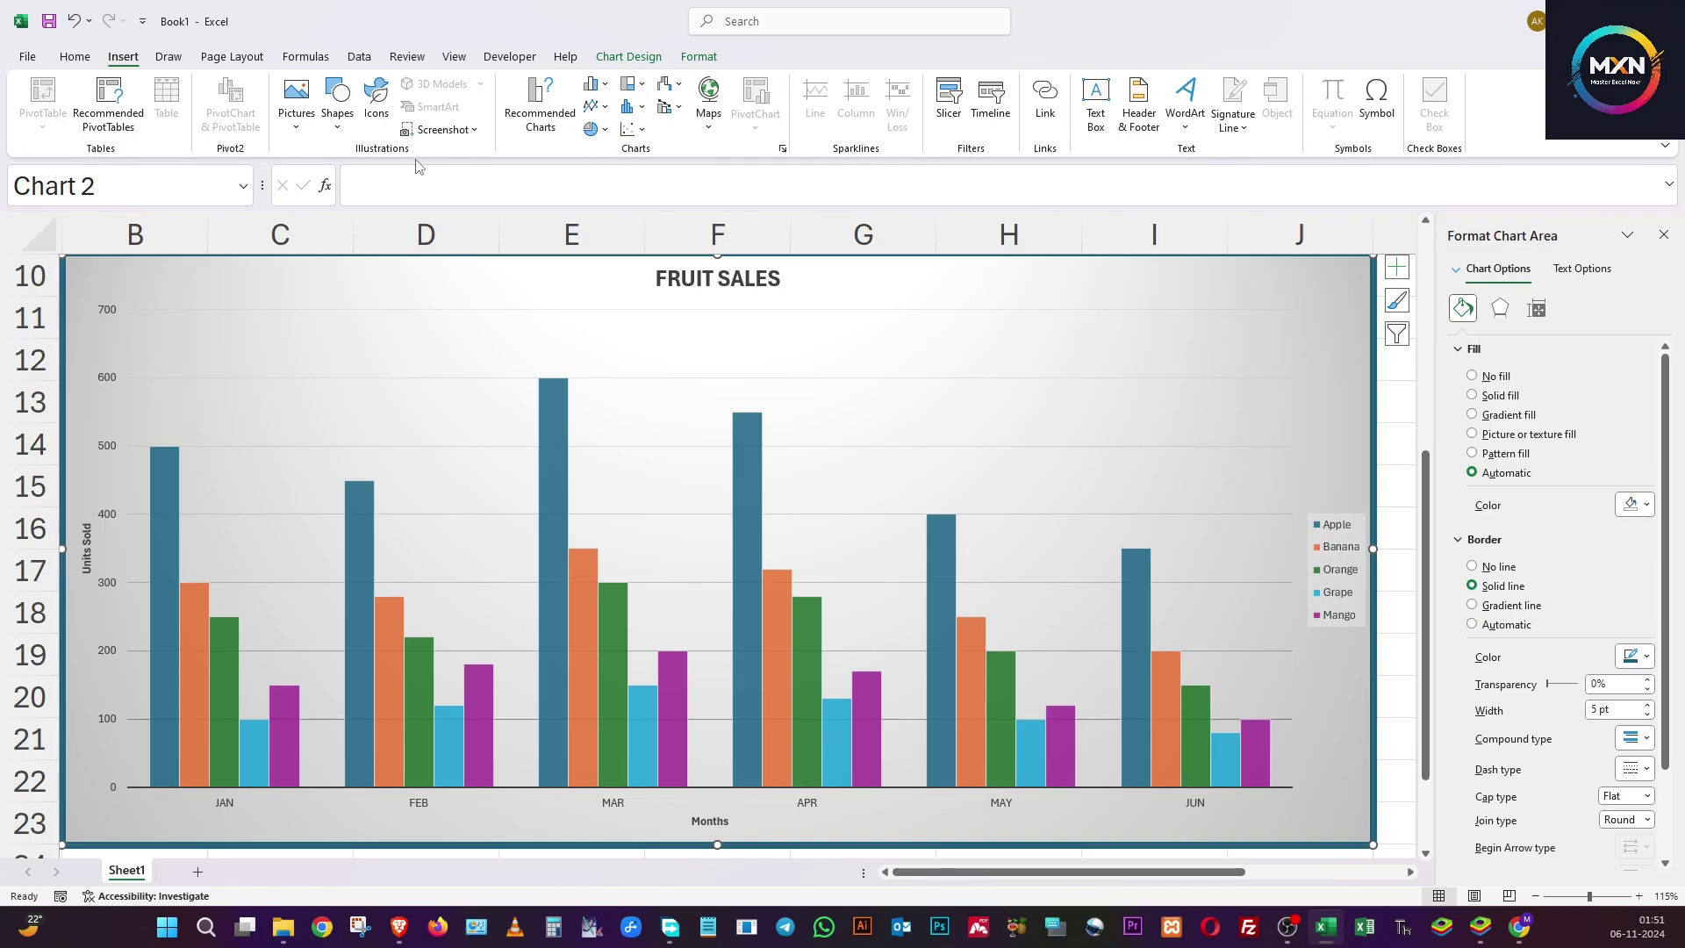
left_click(296, 96)
mouse_move(369, 178)
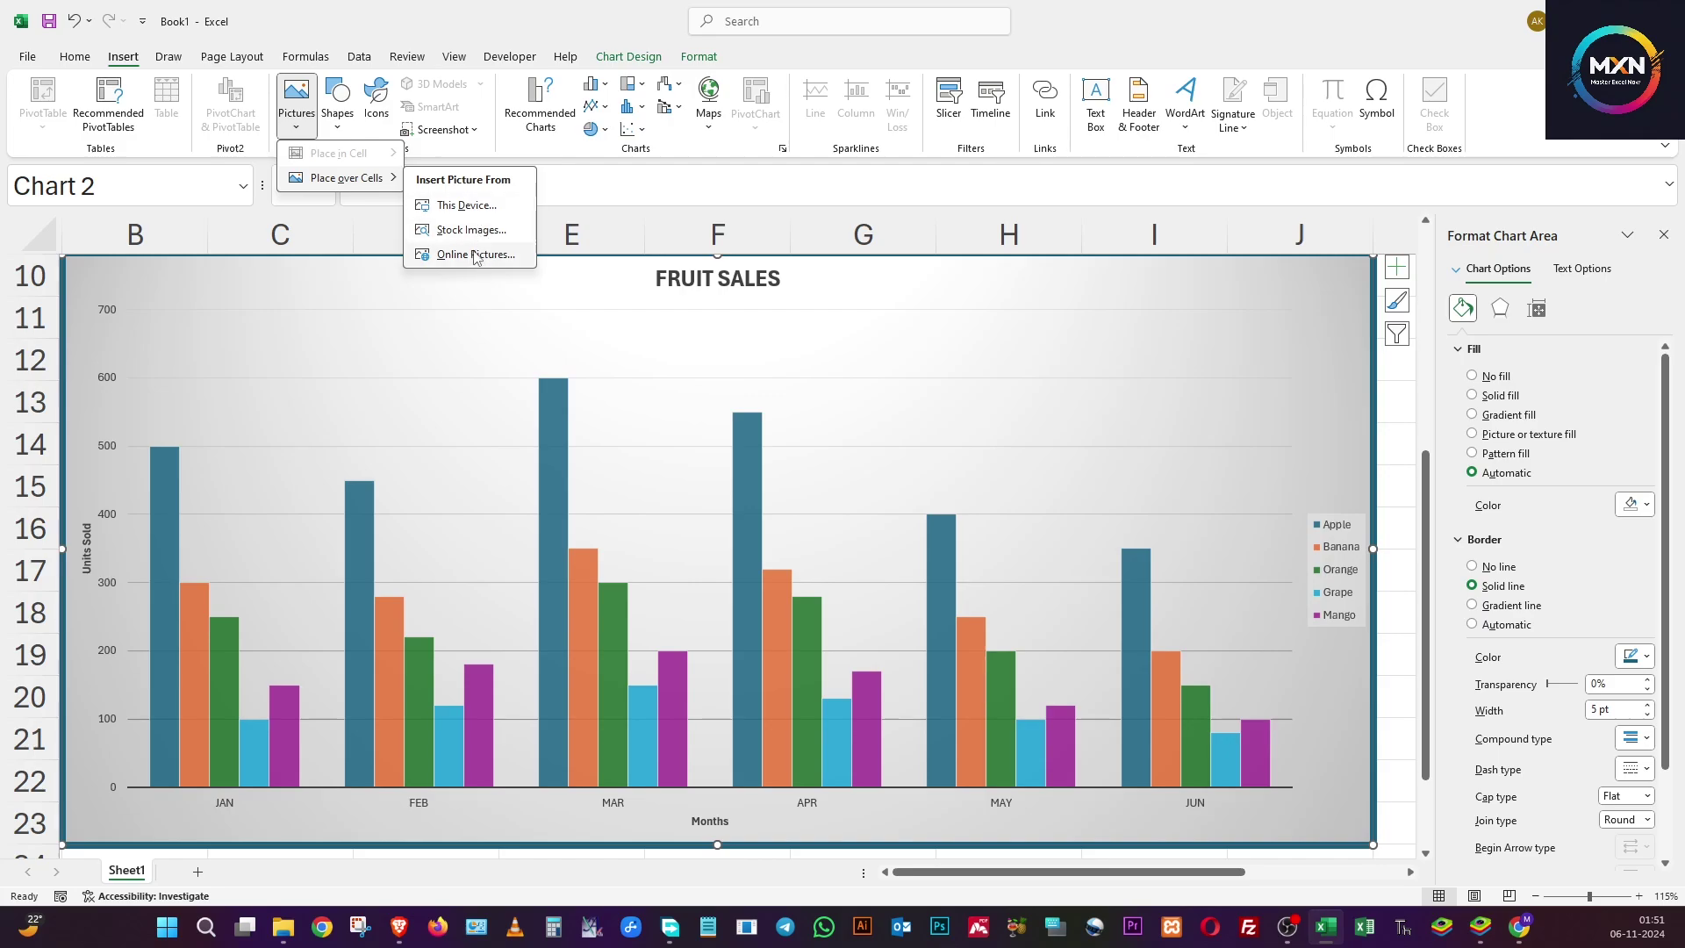
left_click(465, 205)
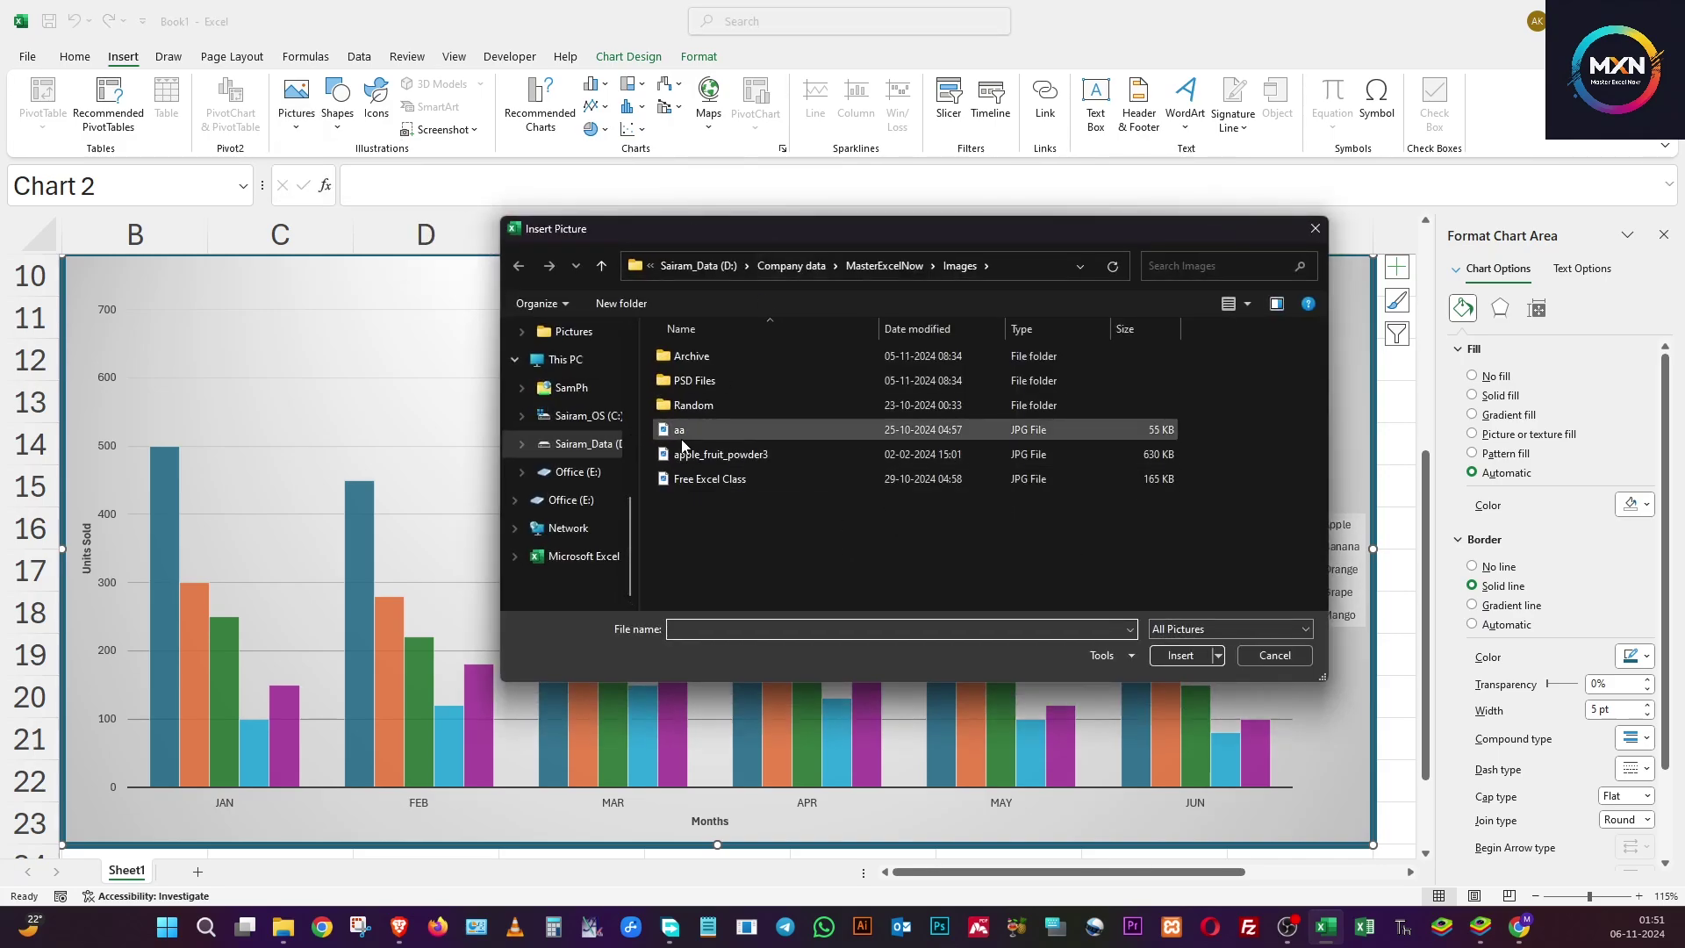
left_click(781, 484)
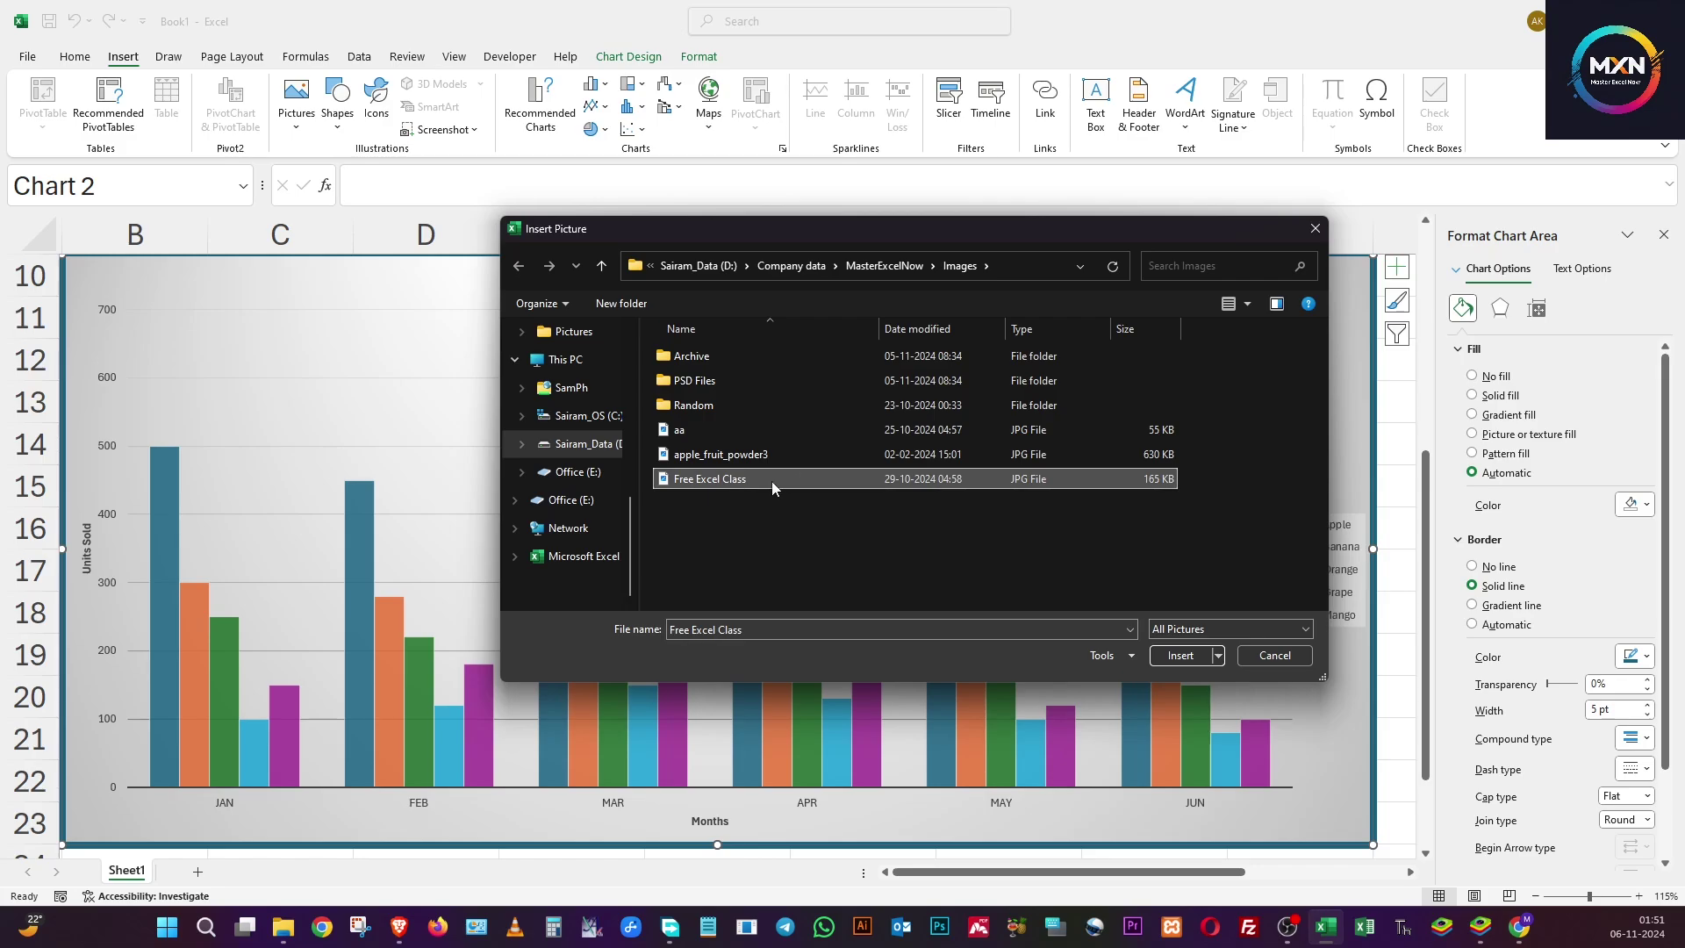
left_click(748, 454)
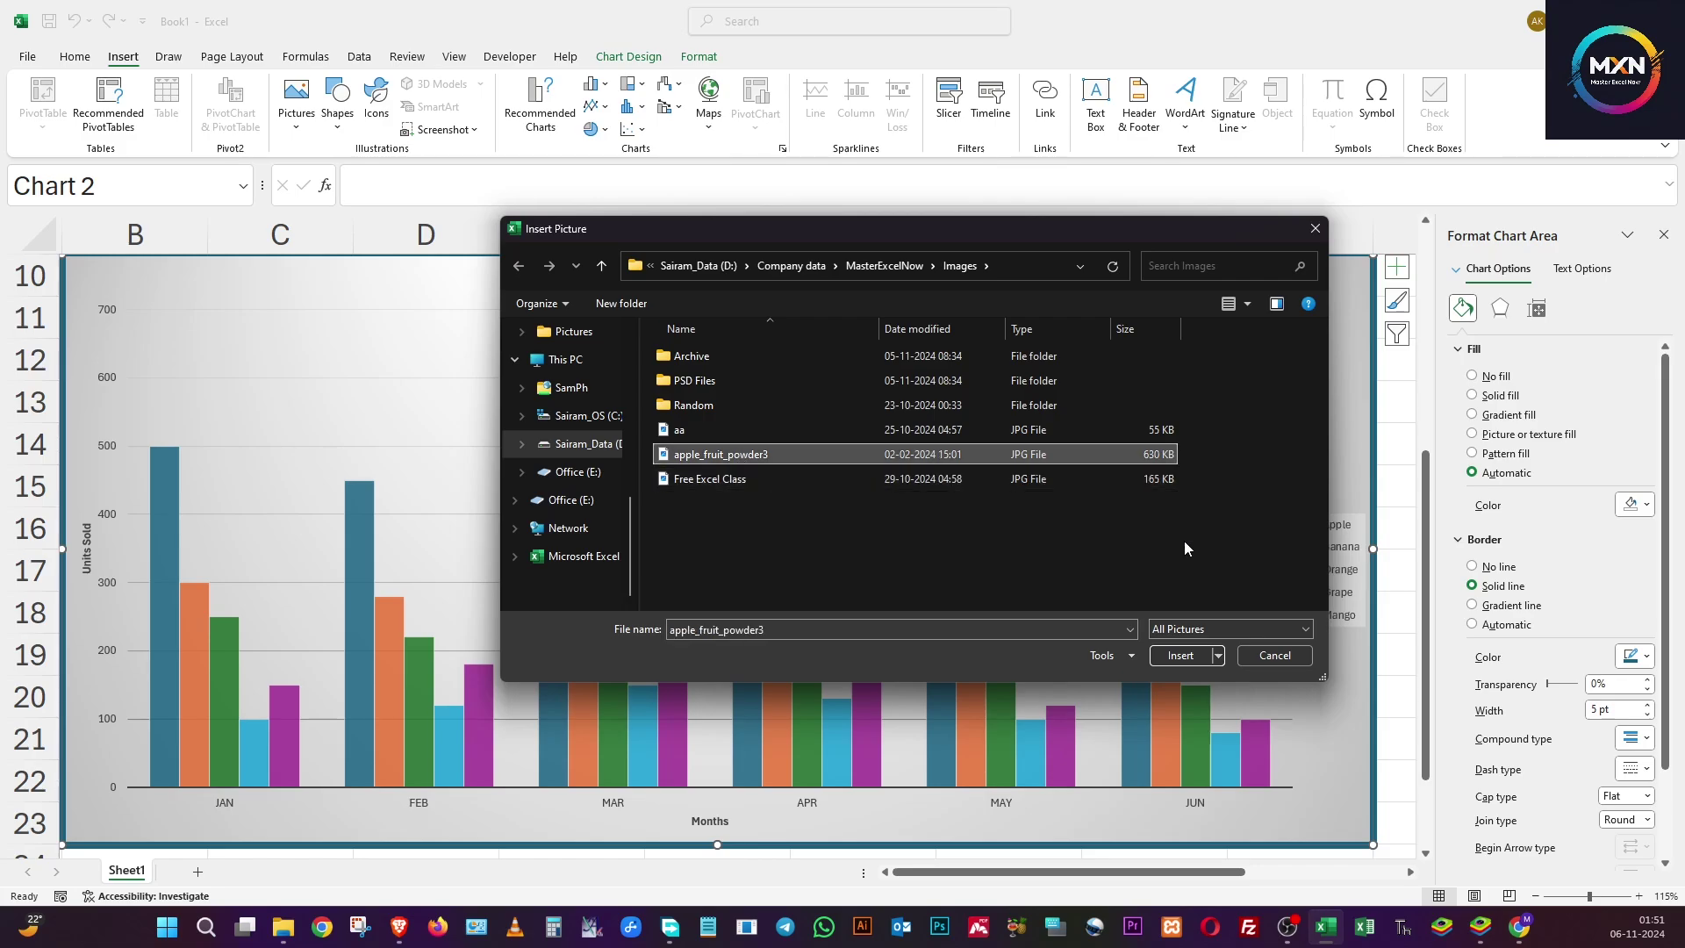
left_click(1181, 655)
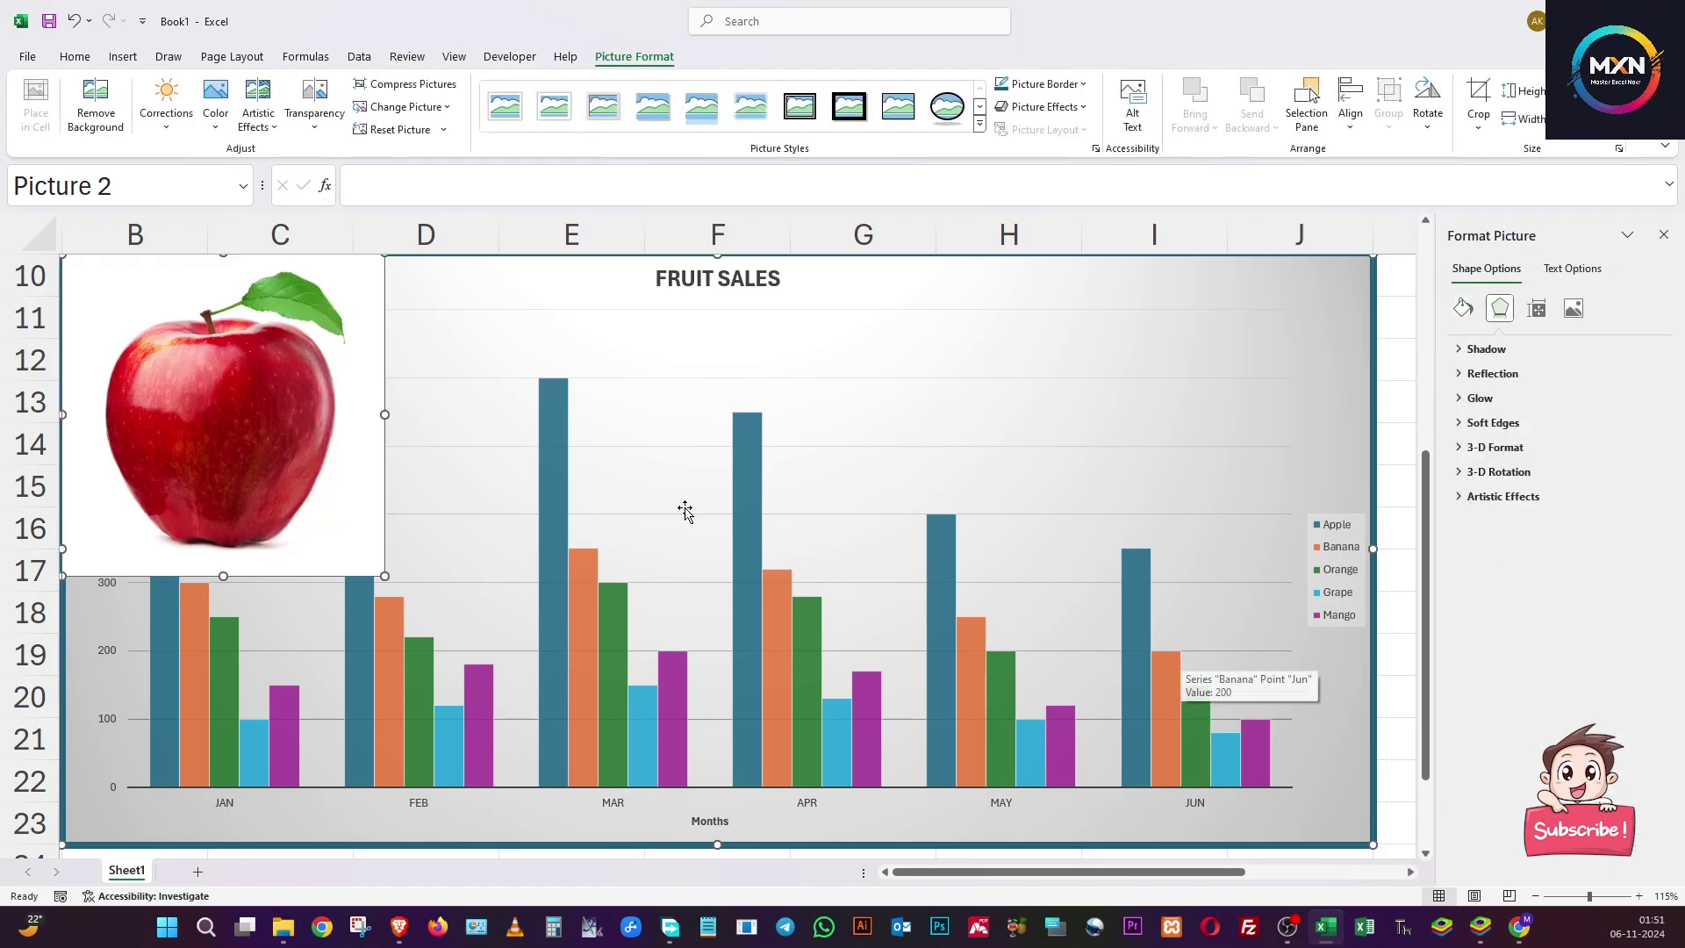
Shrink the apple picture to icon size and place it over the Apple marker in the chart legend.
left_click_drag(323, 378, 676, 538)
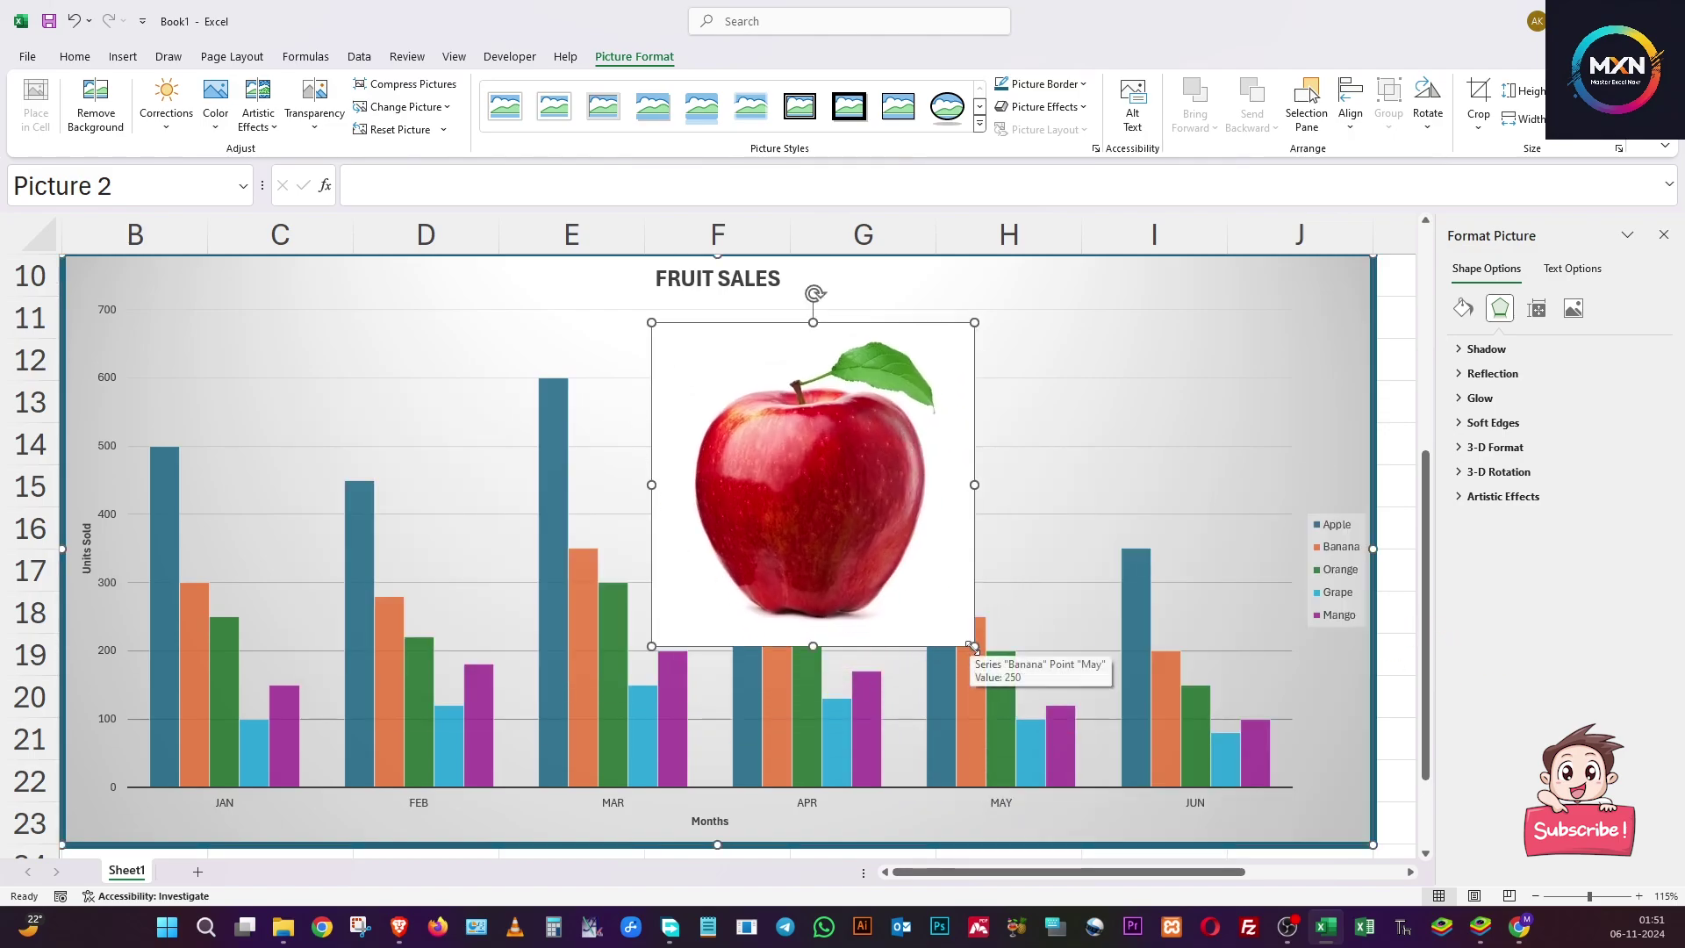
left_click_drag(973, 647, 1303, 517)
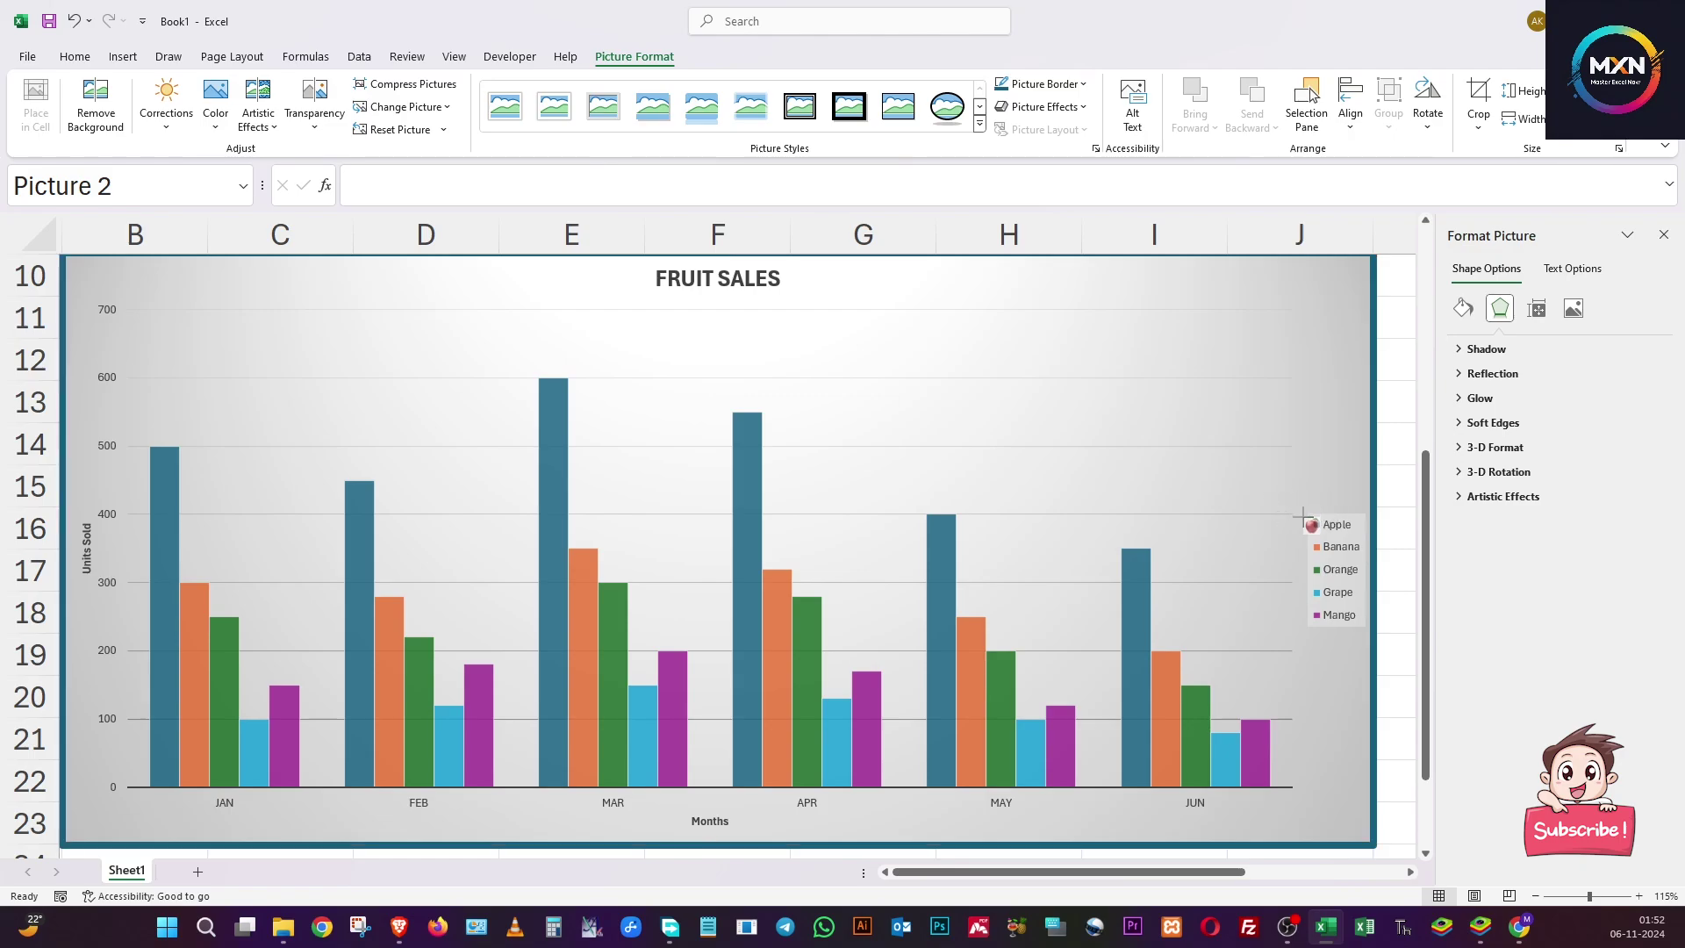
left_click(1330, 446)
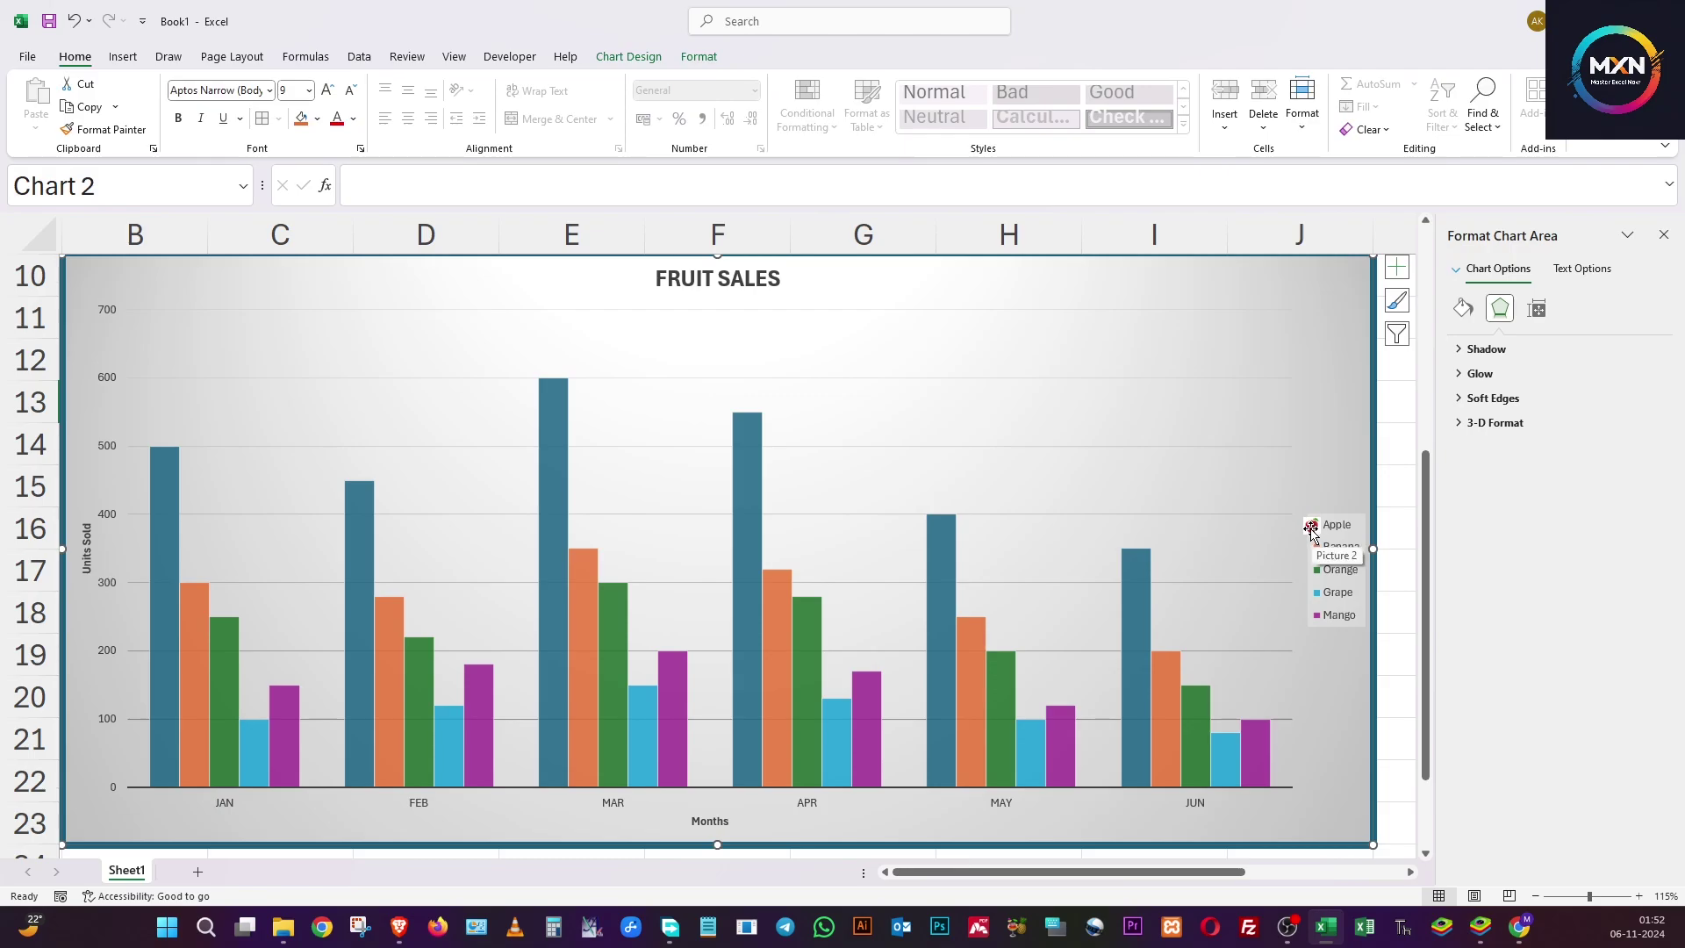
left_click(1312, 528)
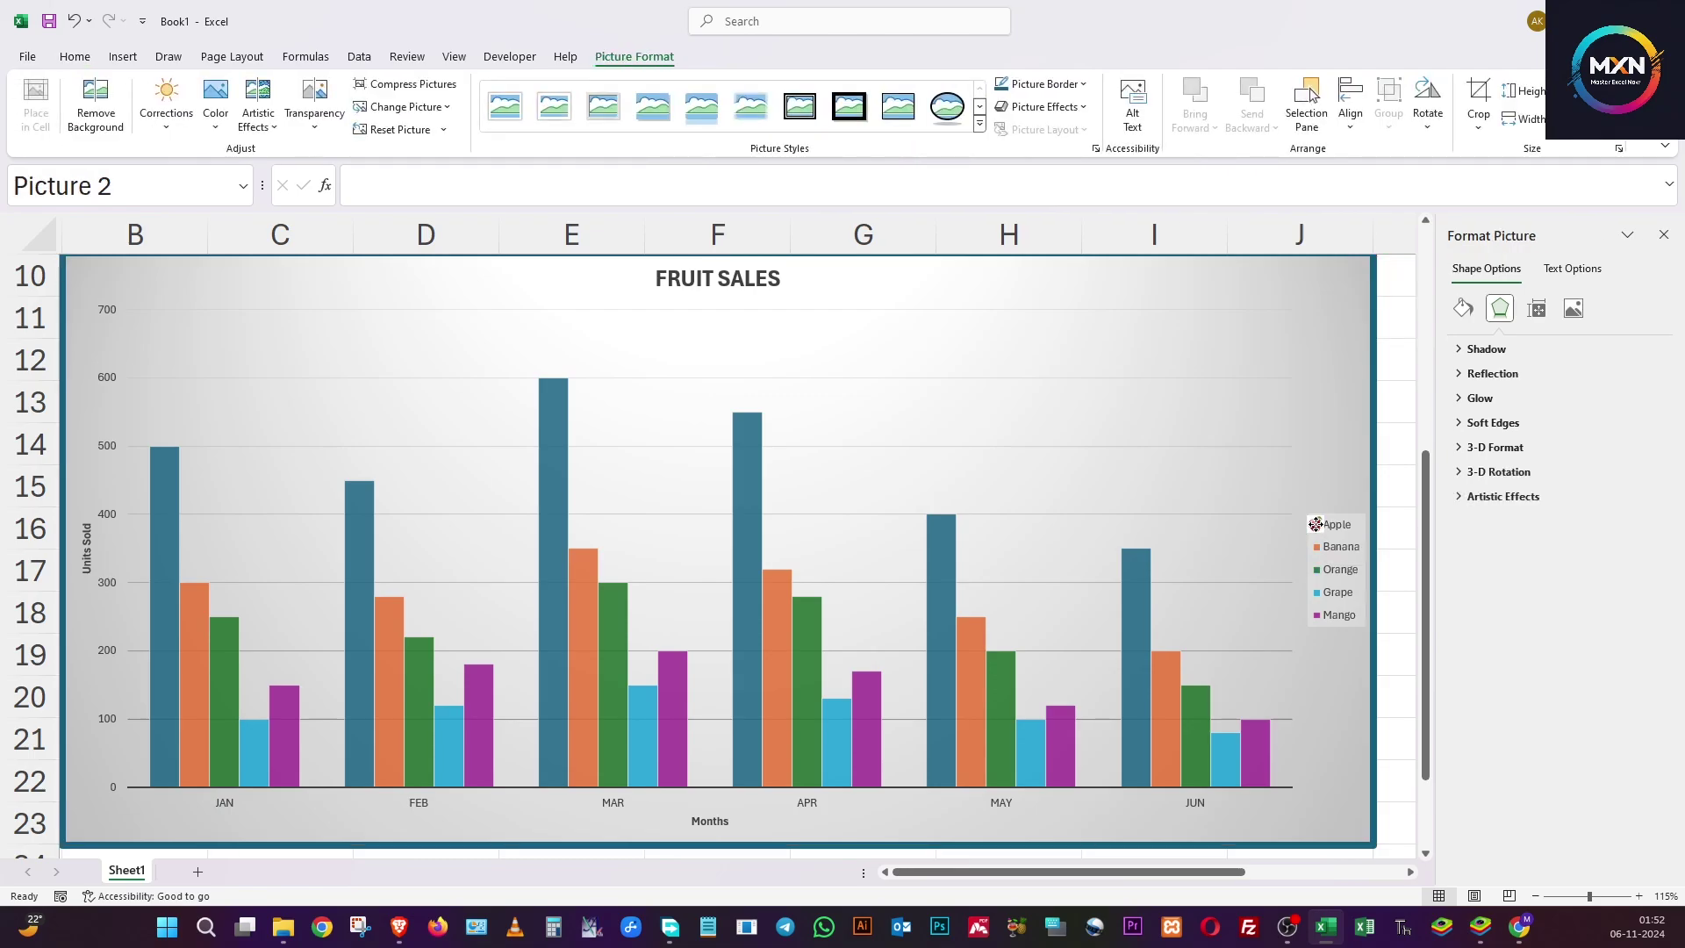
left_click(1327, 705)
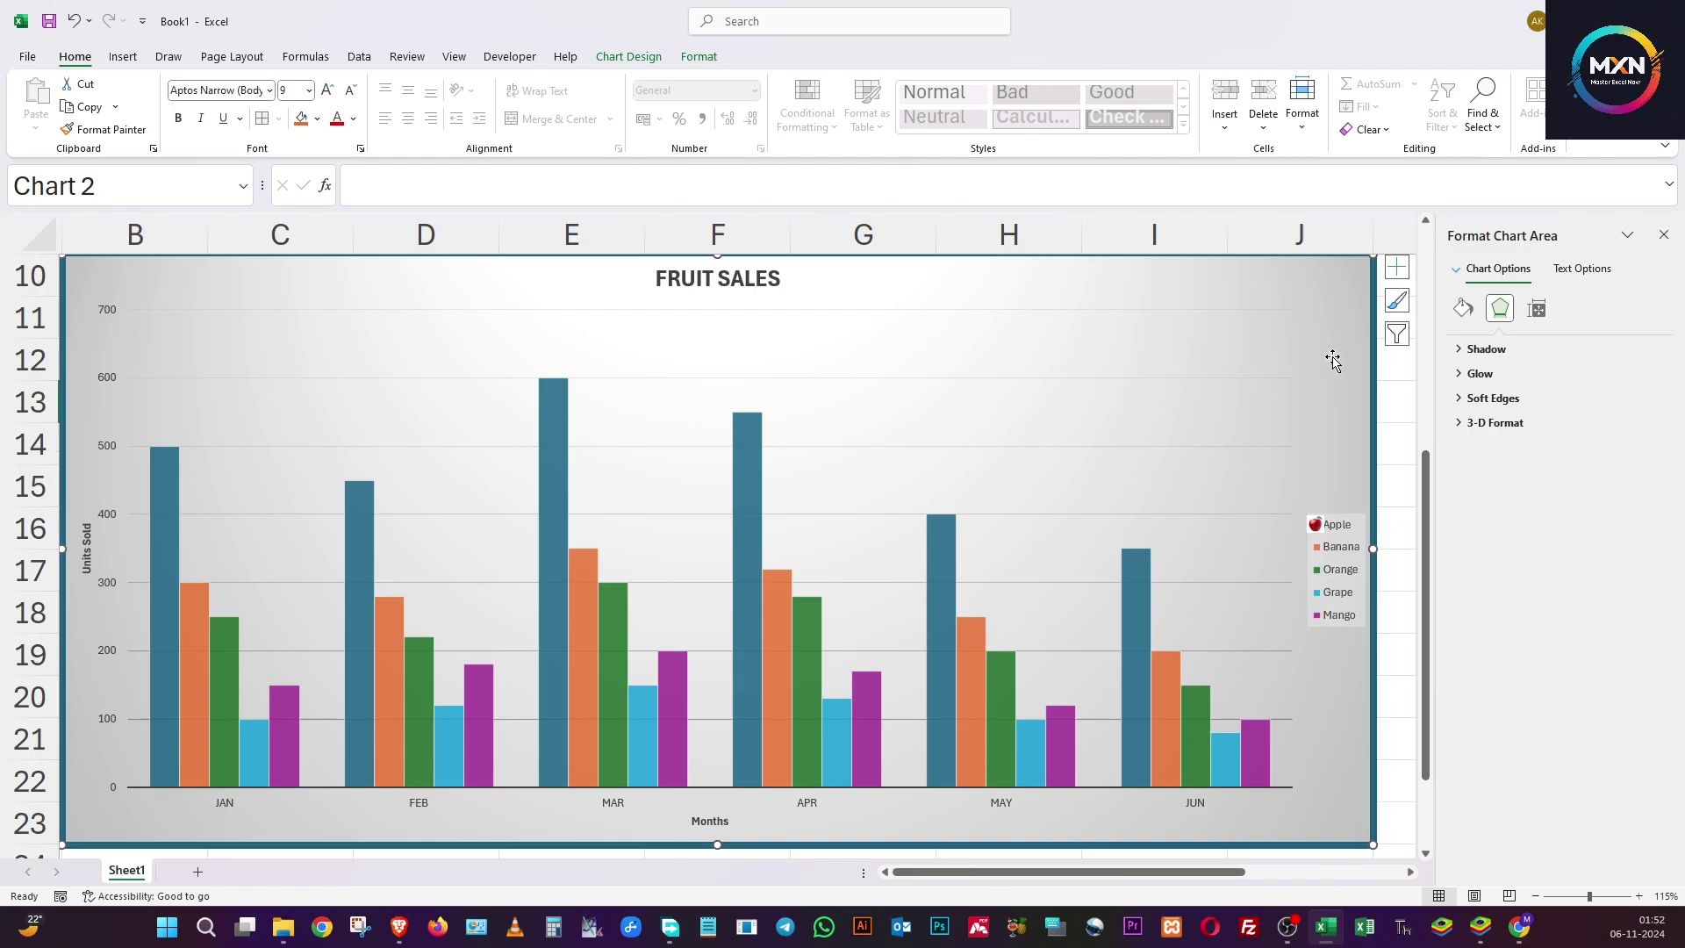
Copy the whole chart with its picture, paste it into a blank Word document and dismiss the paste notice.
key("ctrl+c")
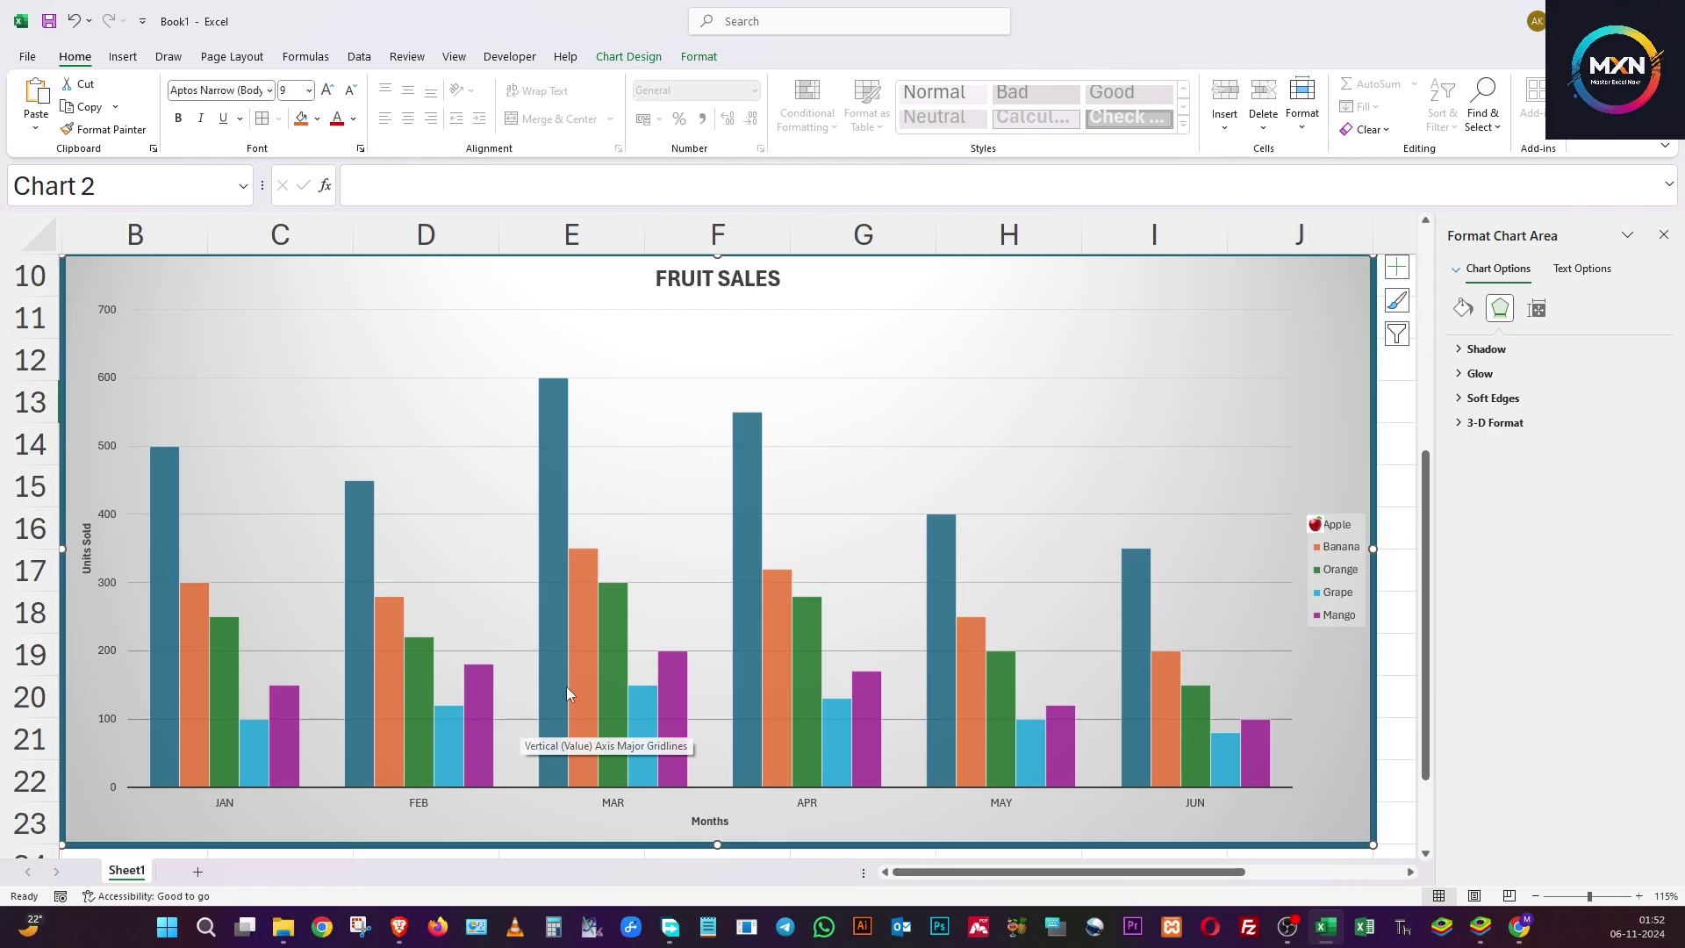
mouse_move(577, 687)
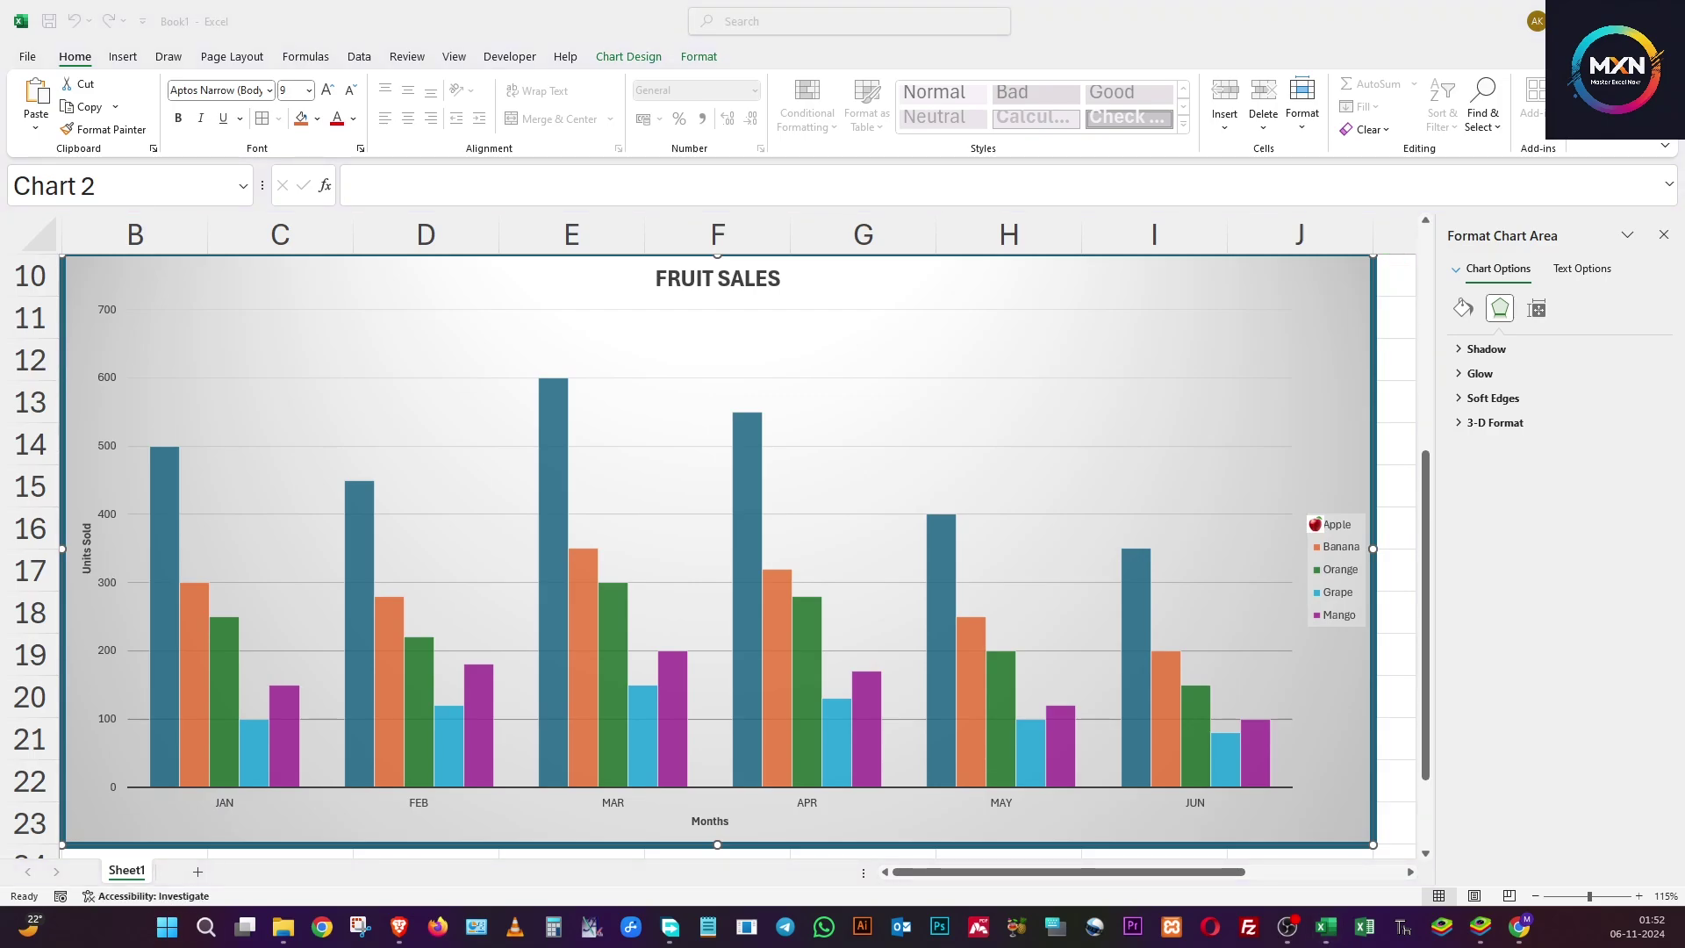
key("ctrl+v")
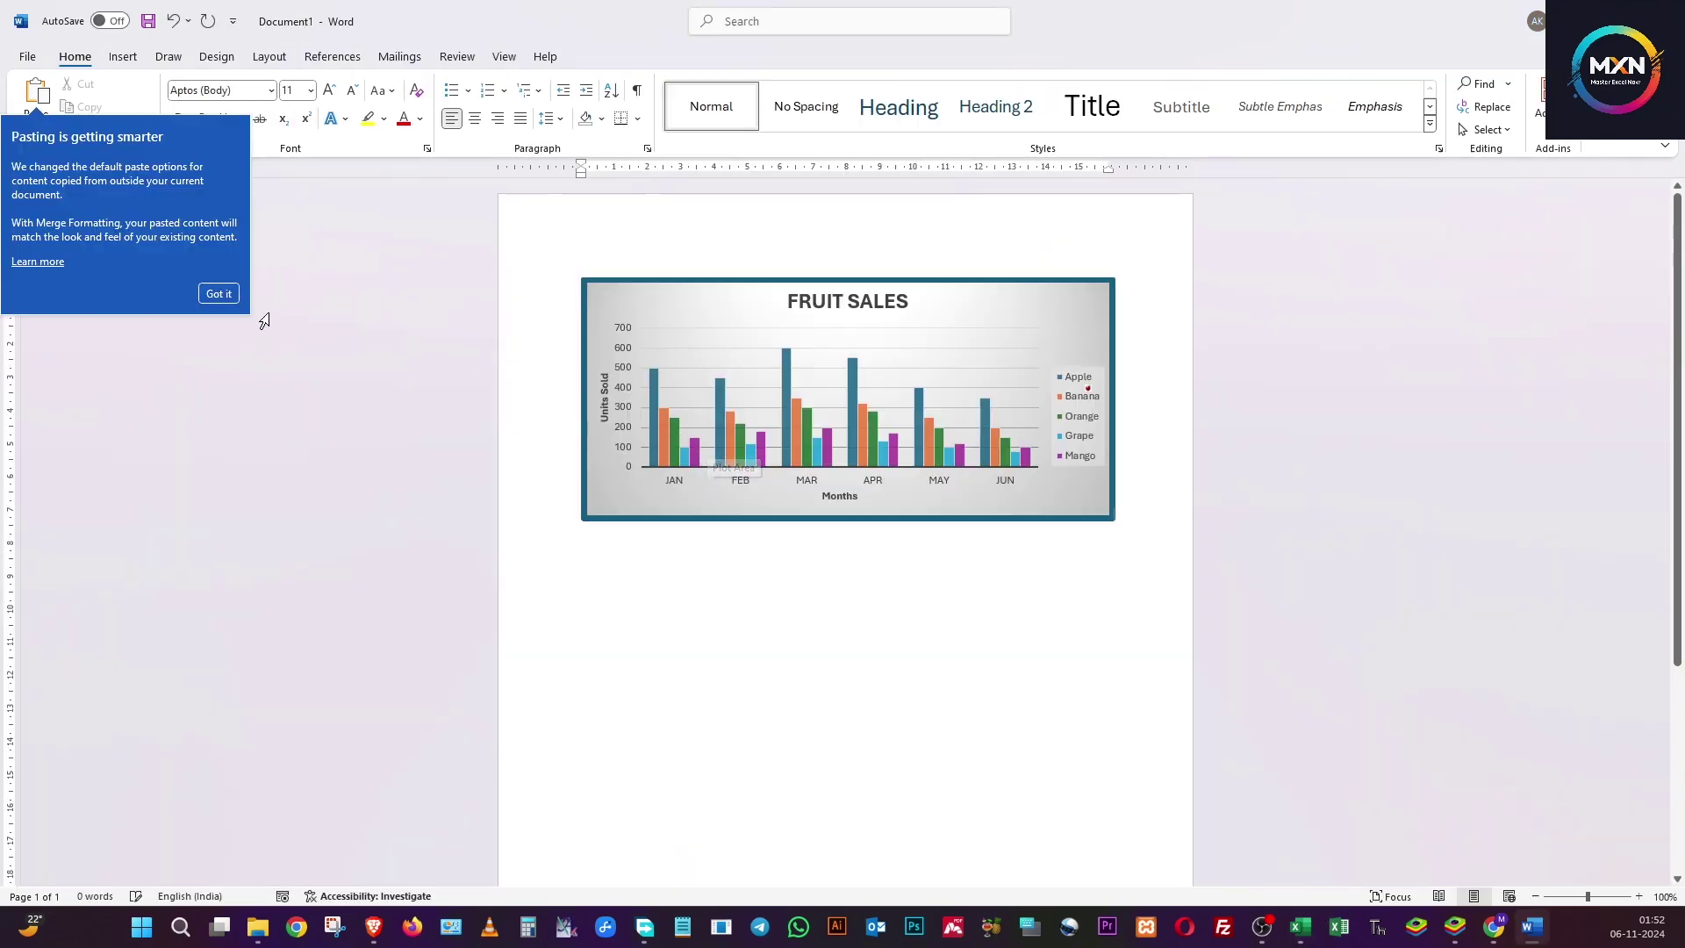
left_click(219, 293)
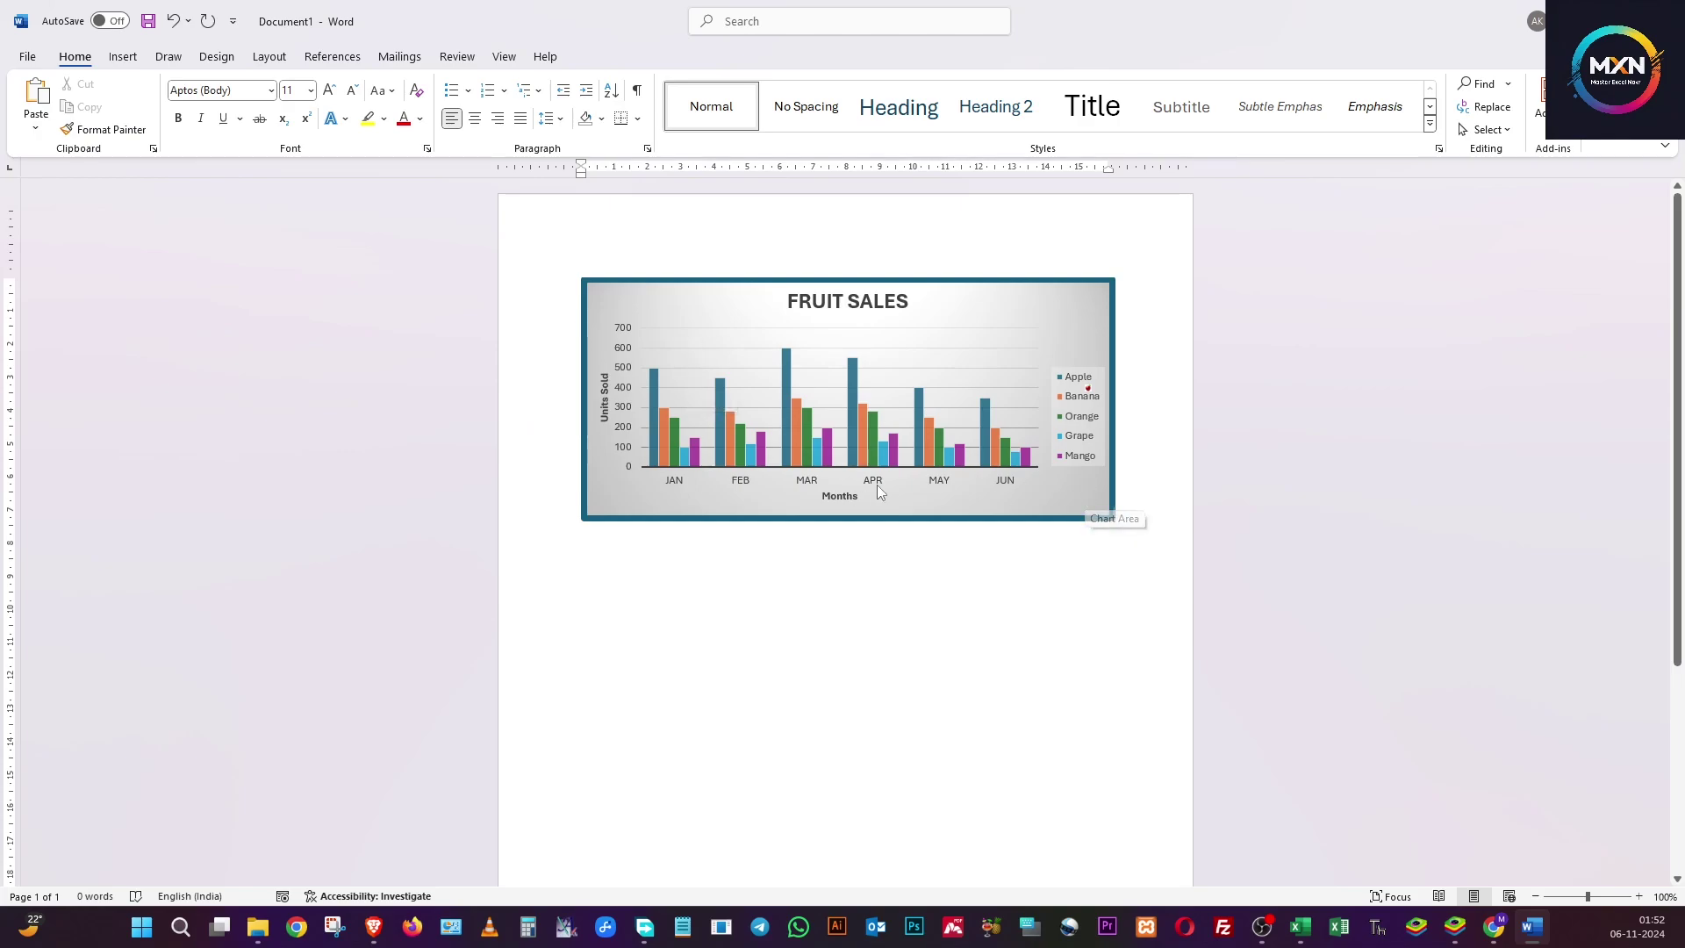
left_click(743, 307)
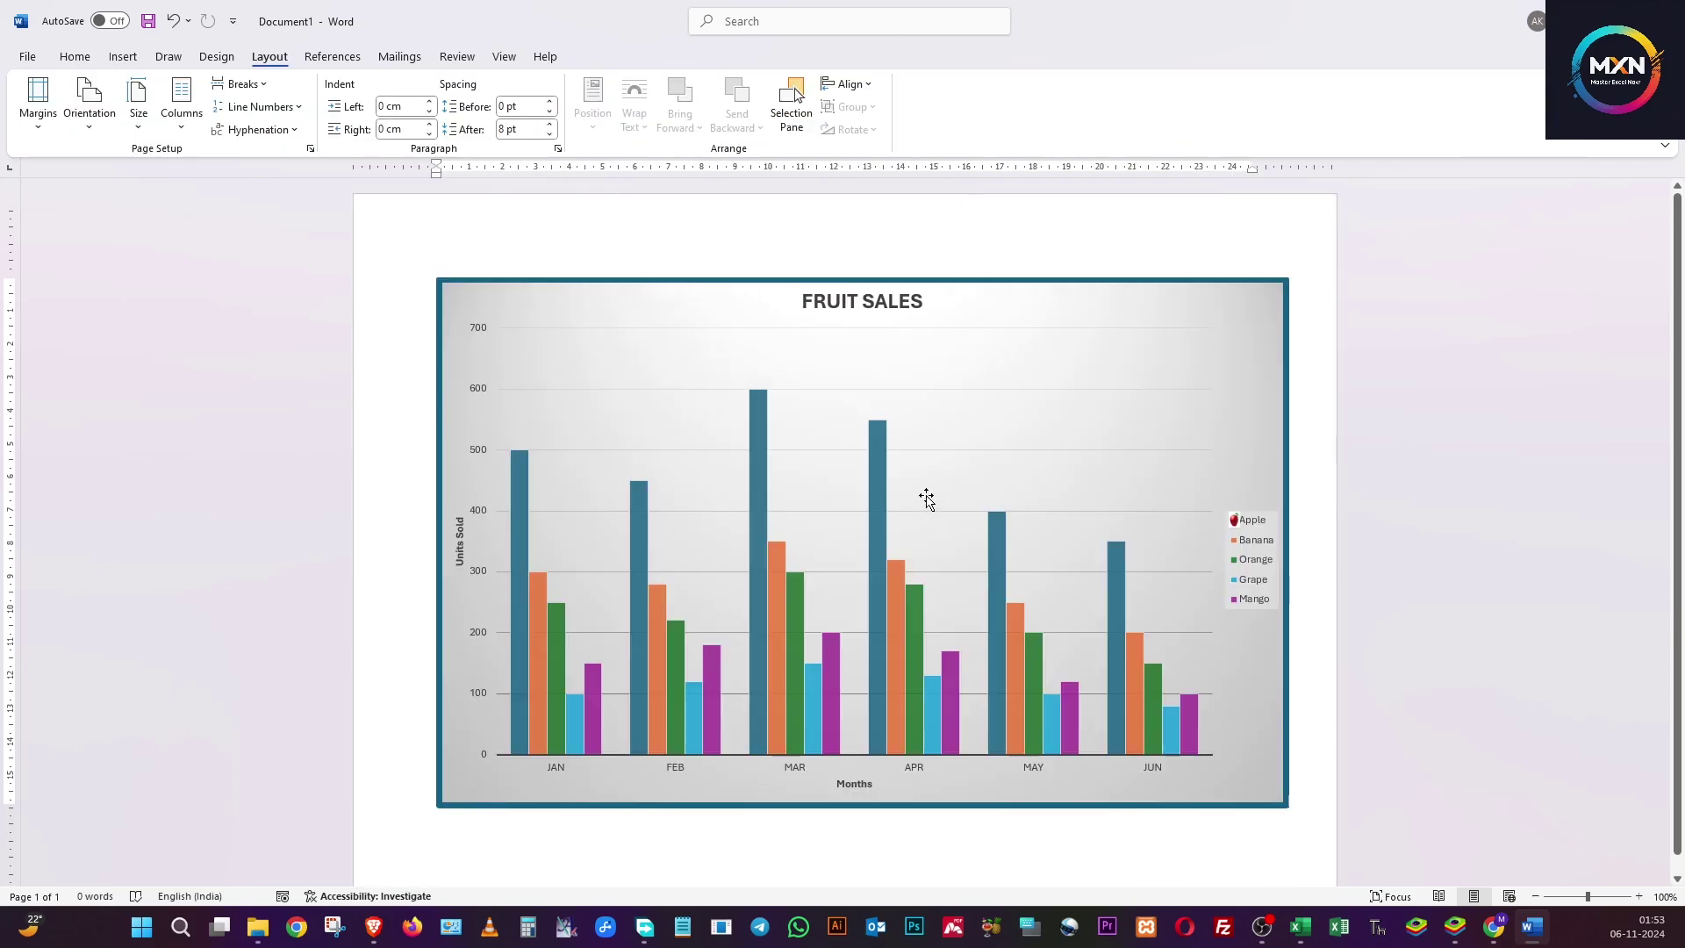
Close the Word document containing the pasted chart without saving it.
key("alt+F4")
left_click(928, 557)
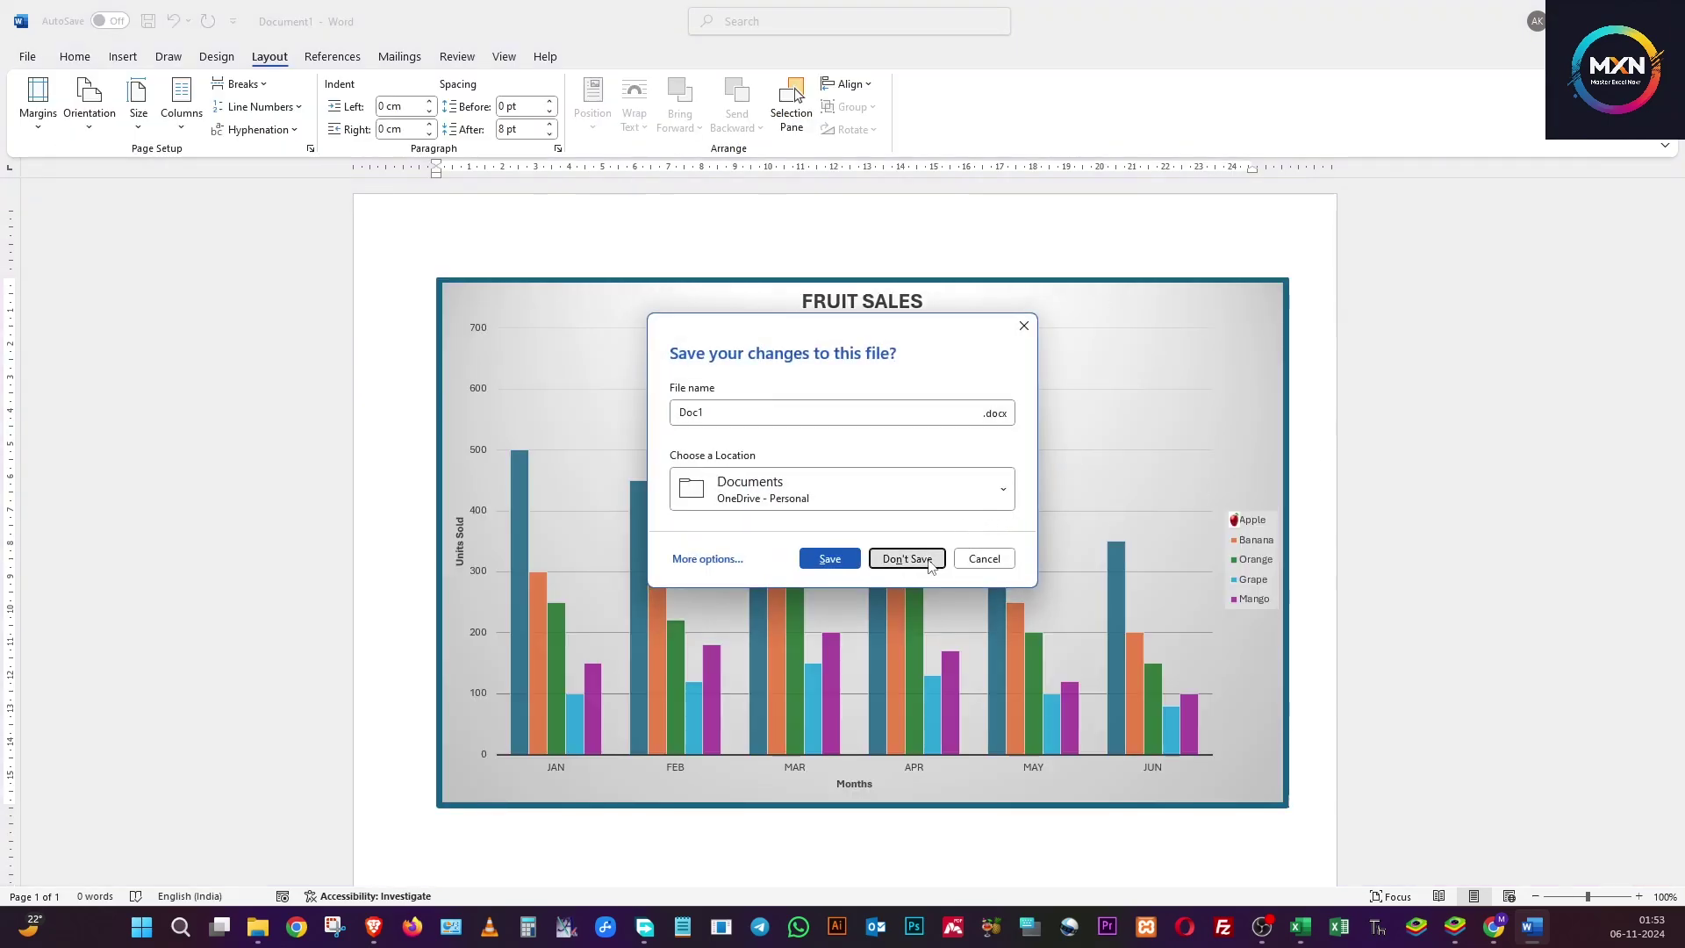